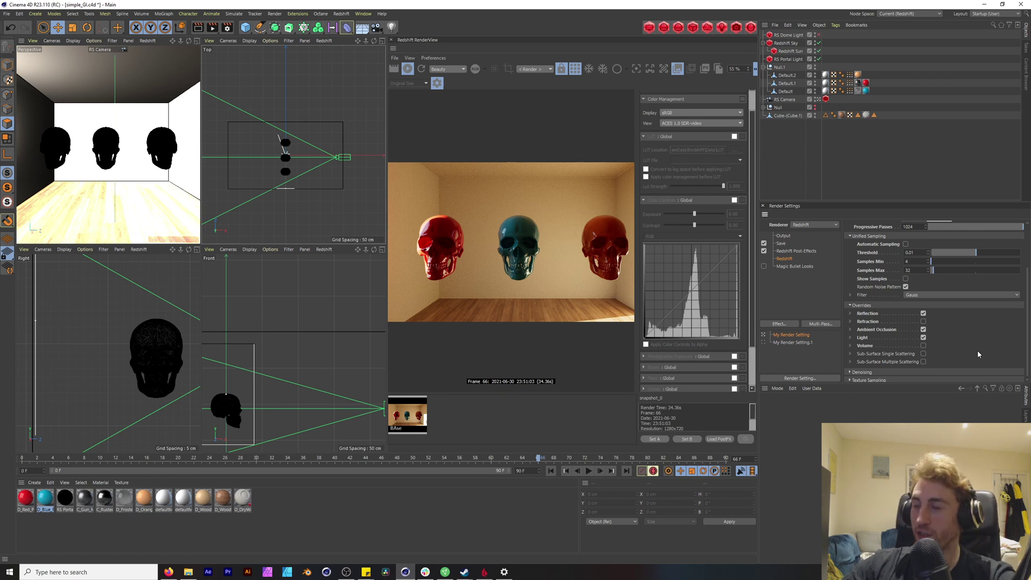
- Refresh the live render and review the Redshift sampling overrides and Global Illumination settings
click(575, 68)
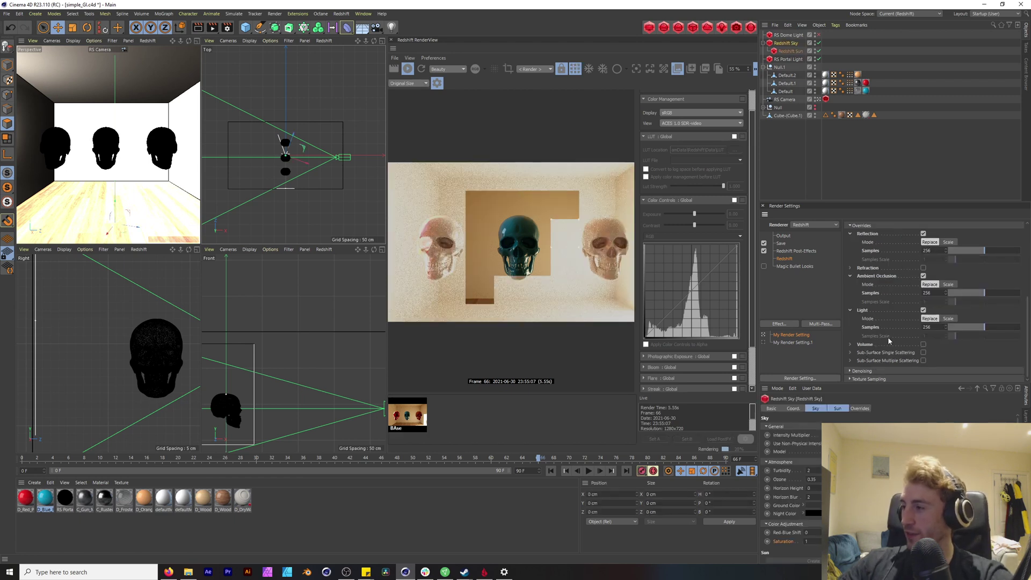
scroll(886, 334, up, 3)
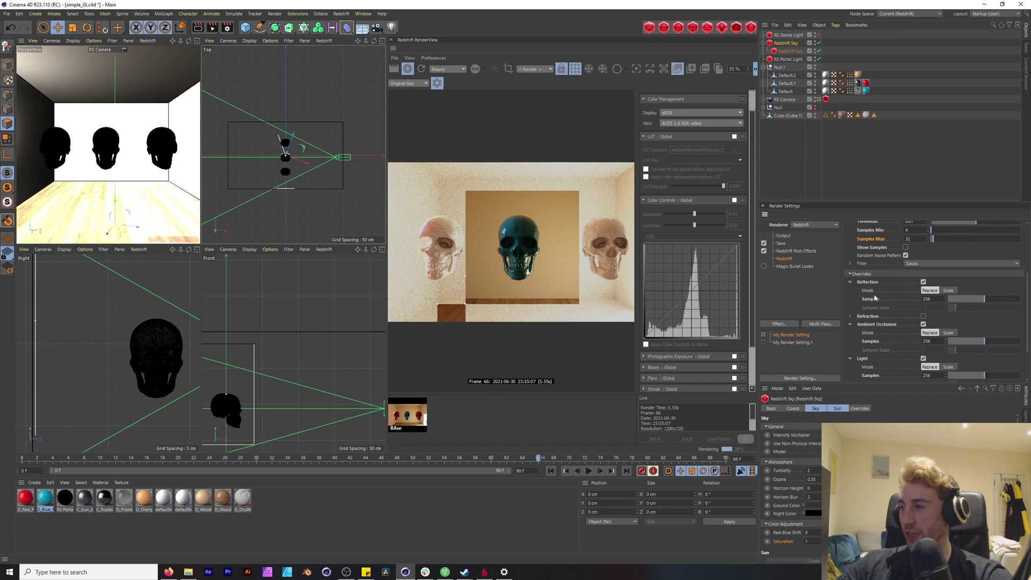
scroll(874, 299, up, 3)
scroll(870, 317, down, 10)
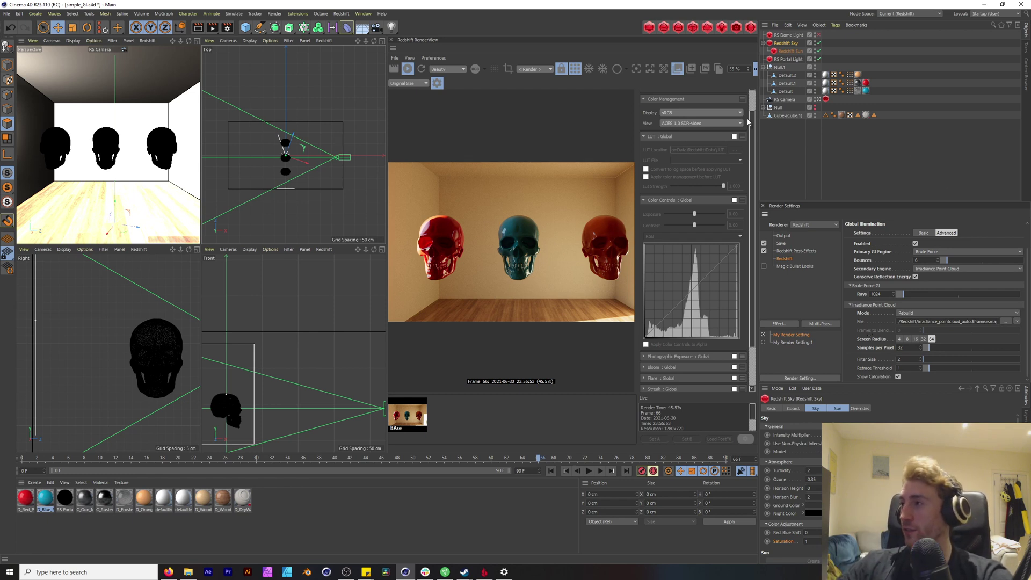
scroll(524, 237, up, 3)
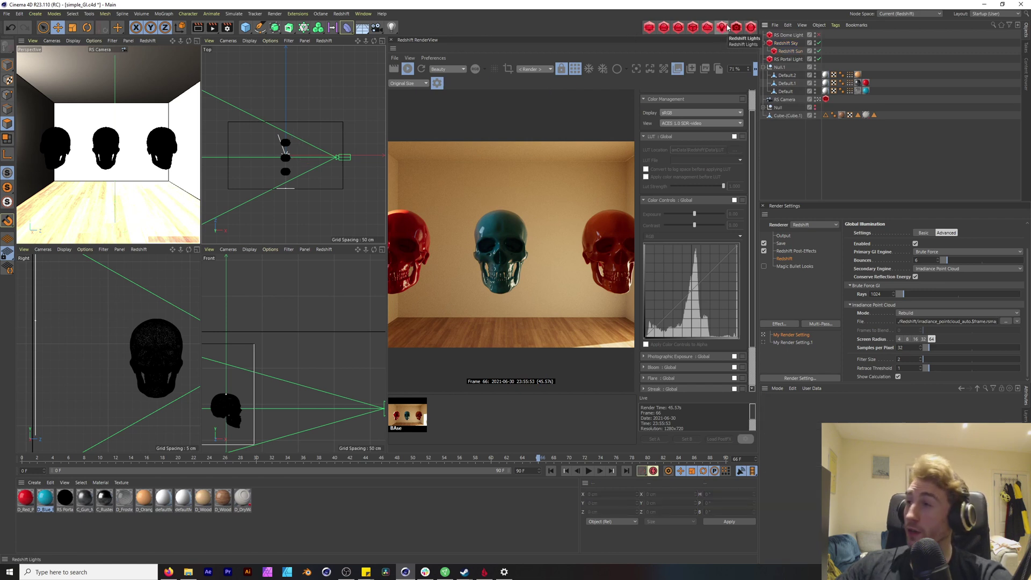
- Add a Redshift area light, move it between the camera and skulls at the room's side, and rotate it toward the skulls
click(720, 30)
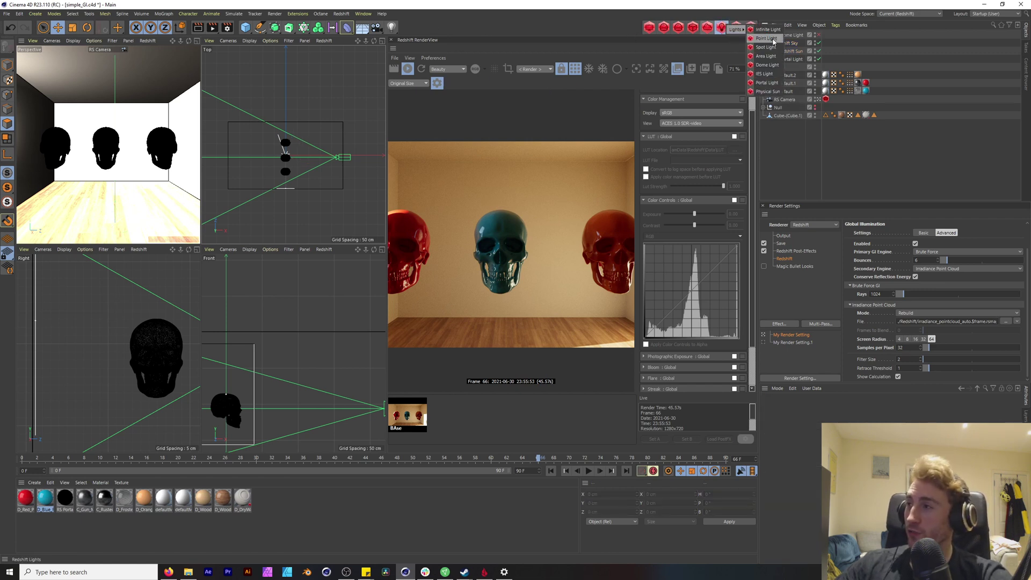
click(766, 56)
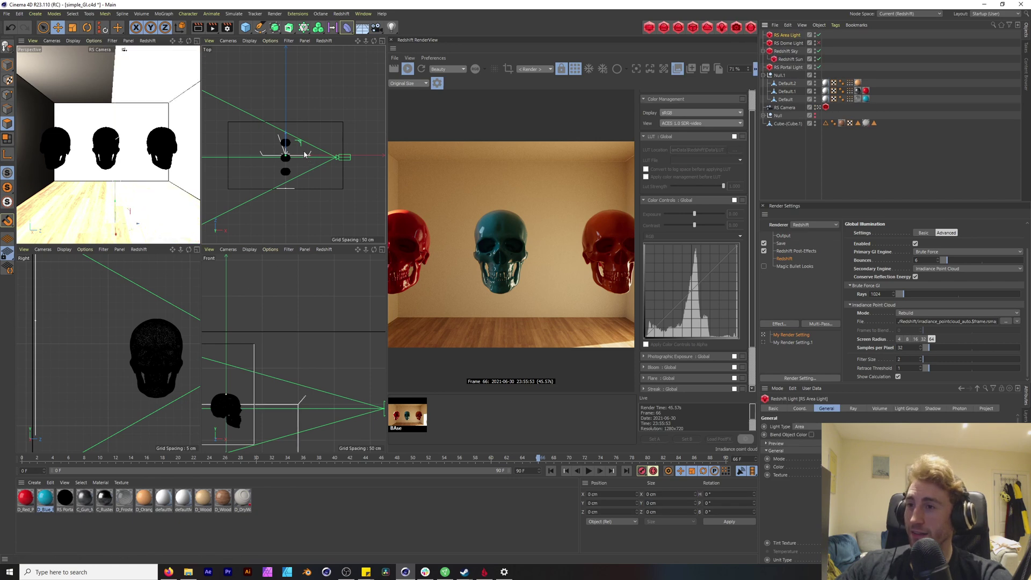
drag(285, 152, 247, 223)
key(r)
key(t)
key(e)
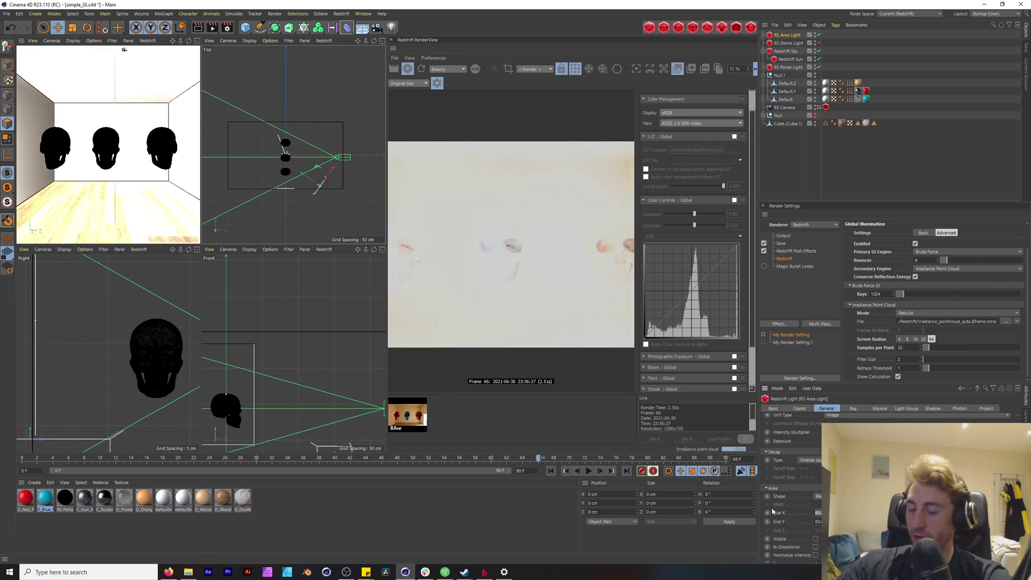
- Set the area light's size to 100 by 100 cm, raise it to skull height and move it closer to the skulls
key(Tab)
text(100)
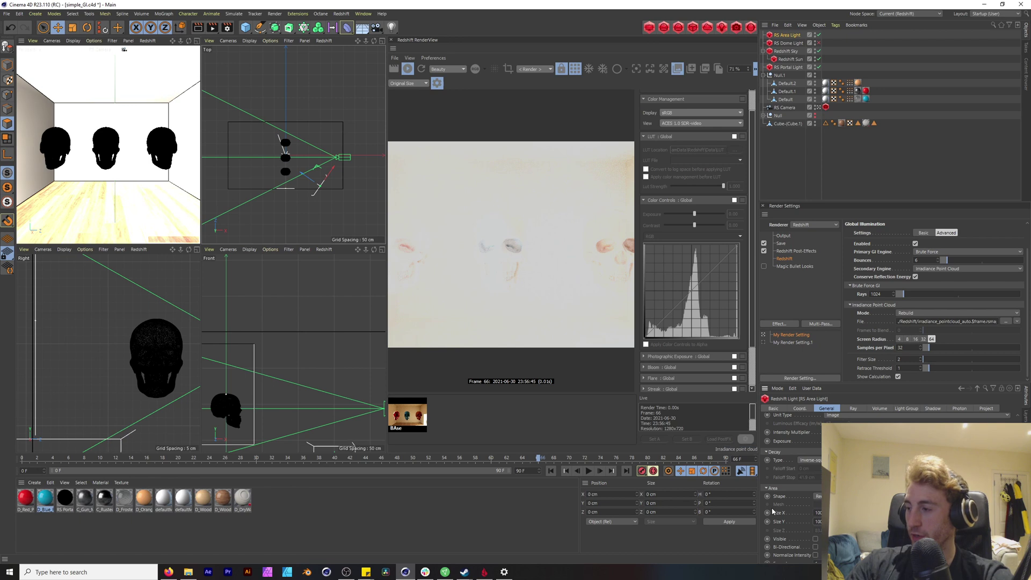
key(Return)
scroll(270, 375, down, 5)
drag(297, 398, 298, 369)
drag(313, 183, 294, 173)
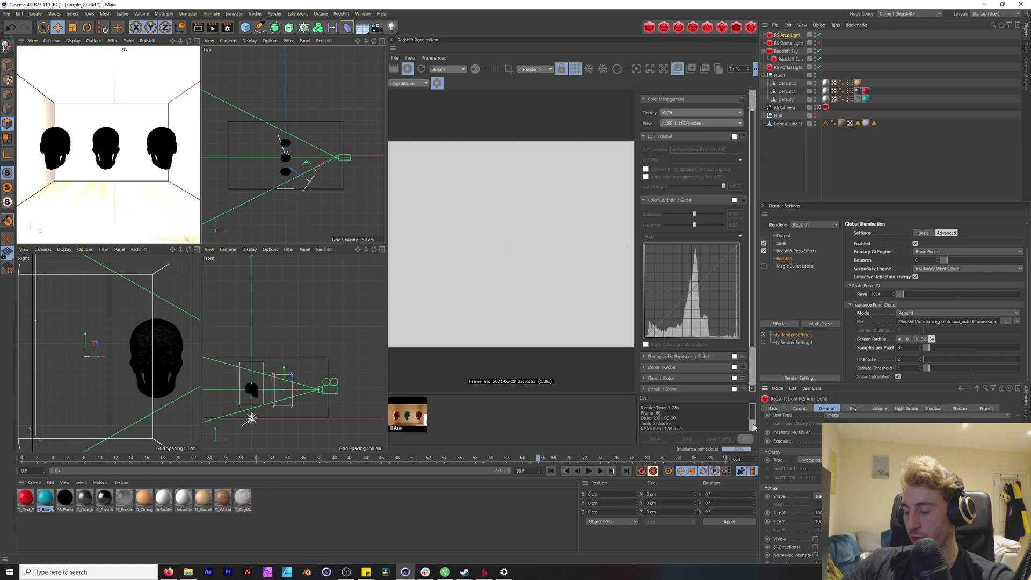
- Turn off the area light's shadows, nudge the light's position and render the full frame without a render region
click(933, 408)
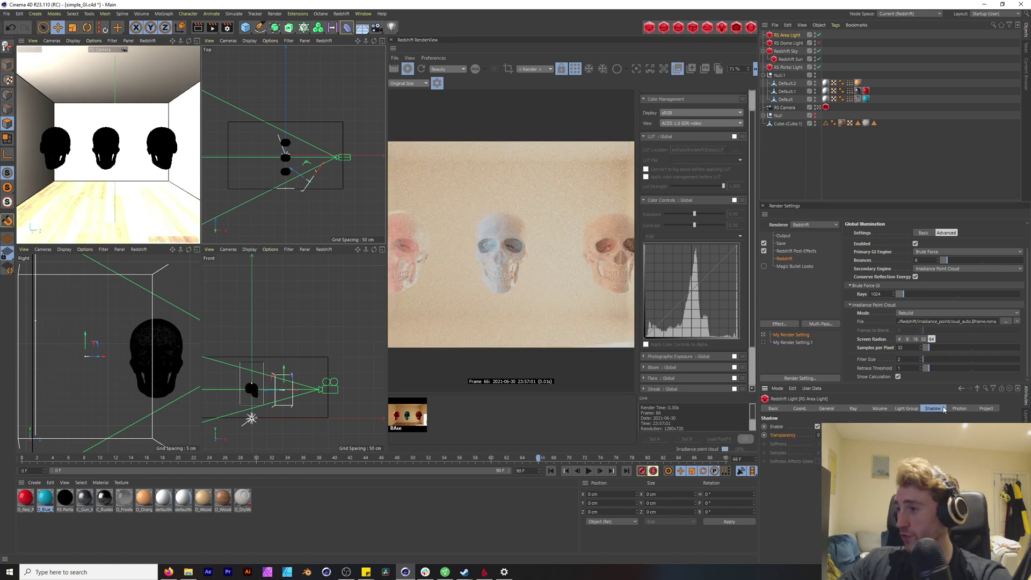
click(817, 426)
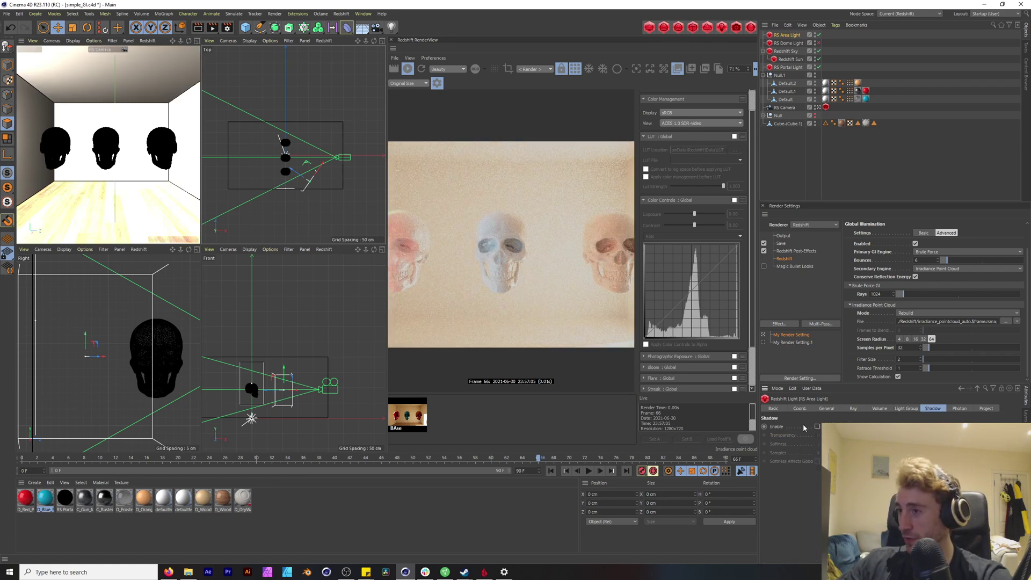
scroll(469, 263, down, 4)
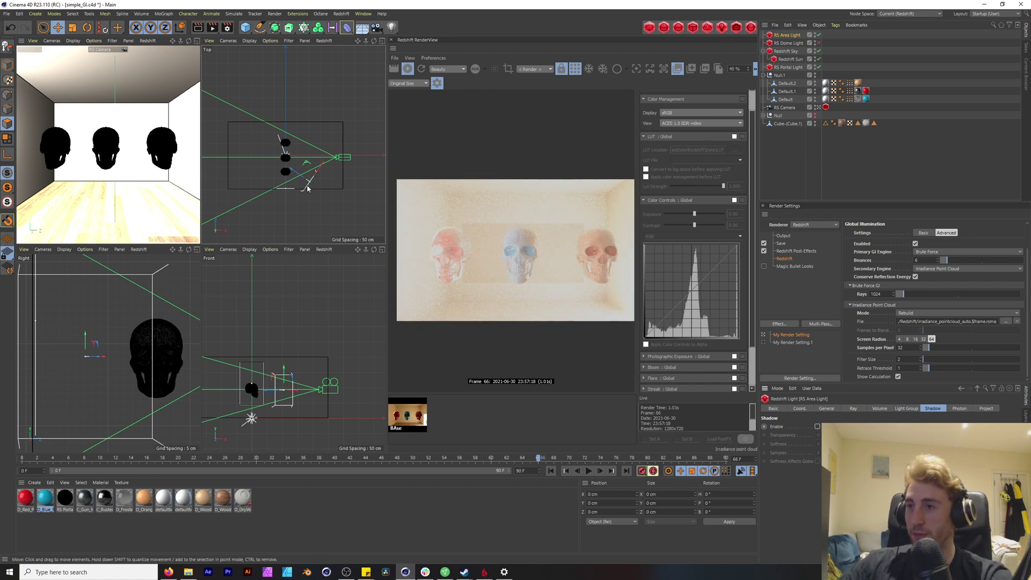
scroll(304, 187, up, 4)
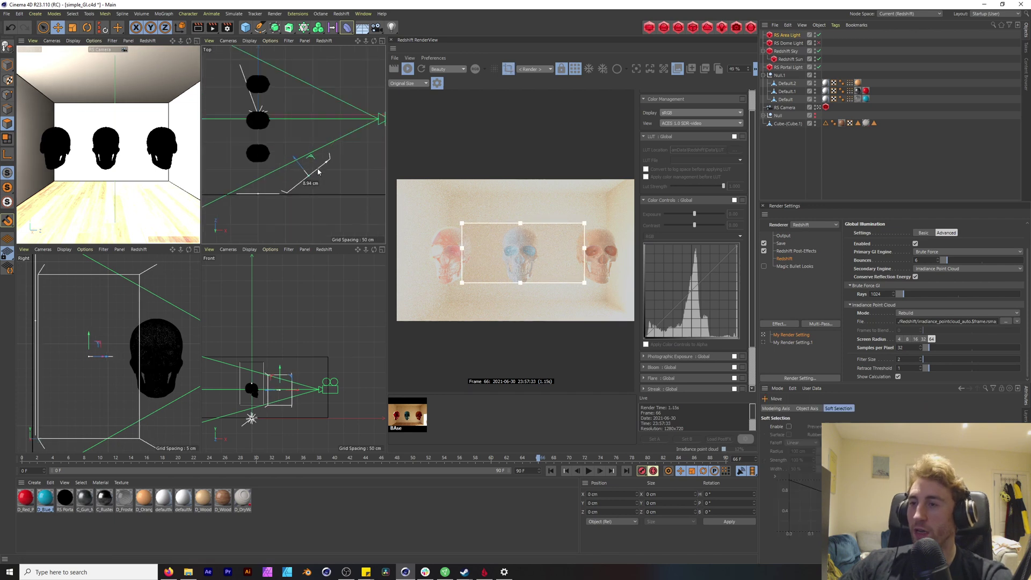
click(504, 69)
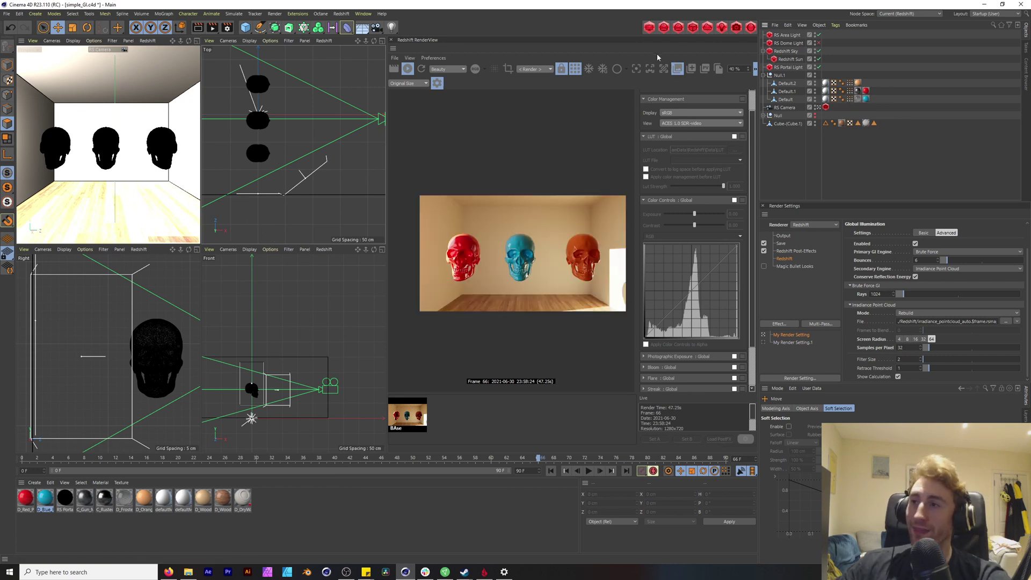
- Store a snapshot of the area-lit render and compare it with the BAse snapshot
click(705, 69)
click(450, 421)
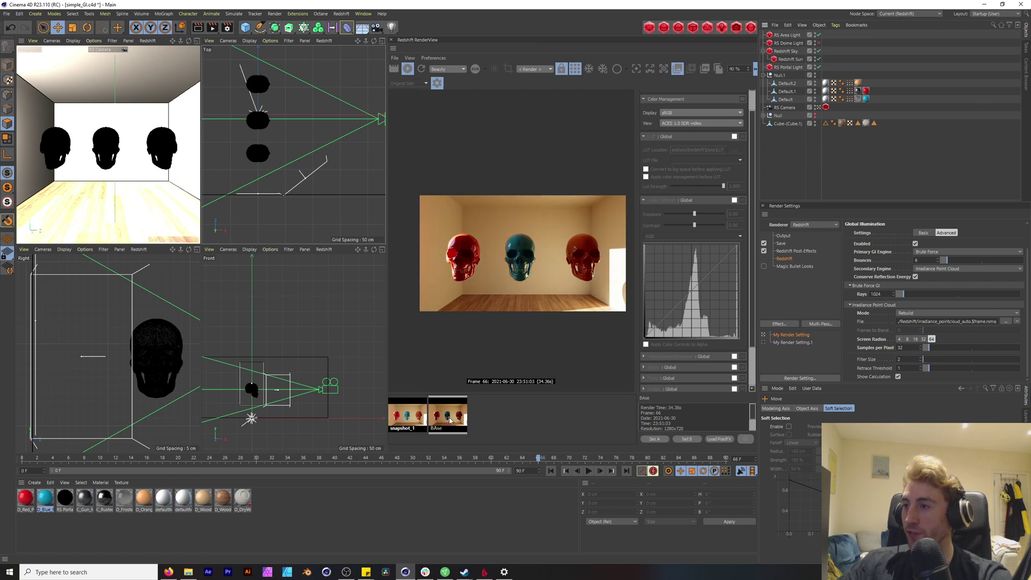
click(407, 413)
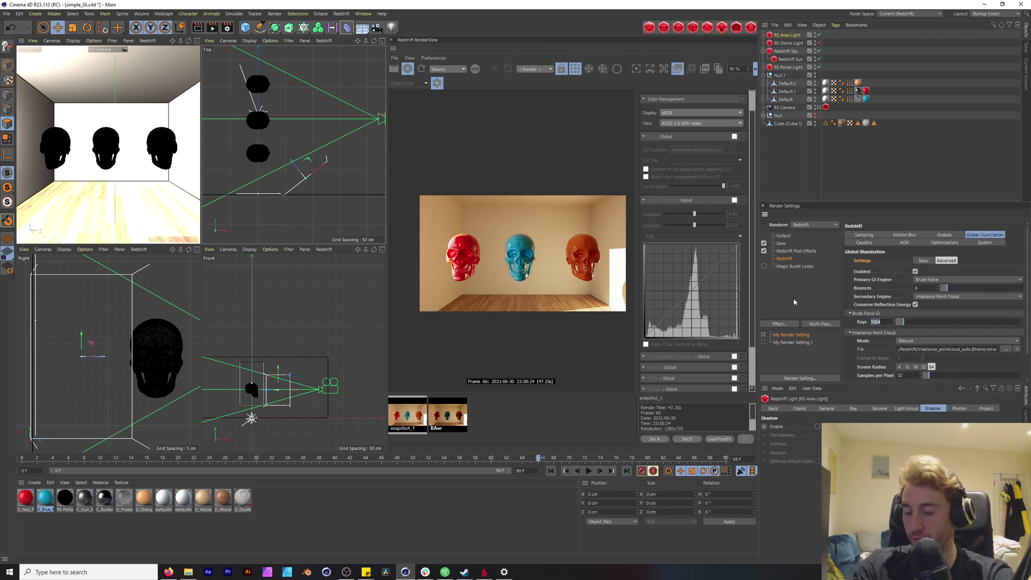
- Set the Brute Force GI rays to 512 and the light samples override to 512, and re-render
text(5)
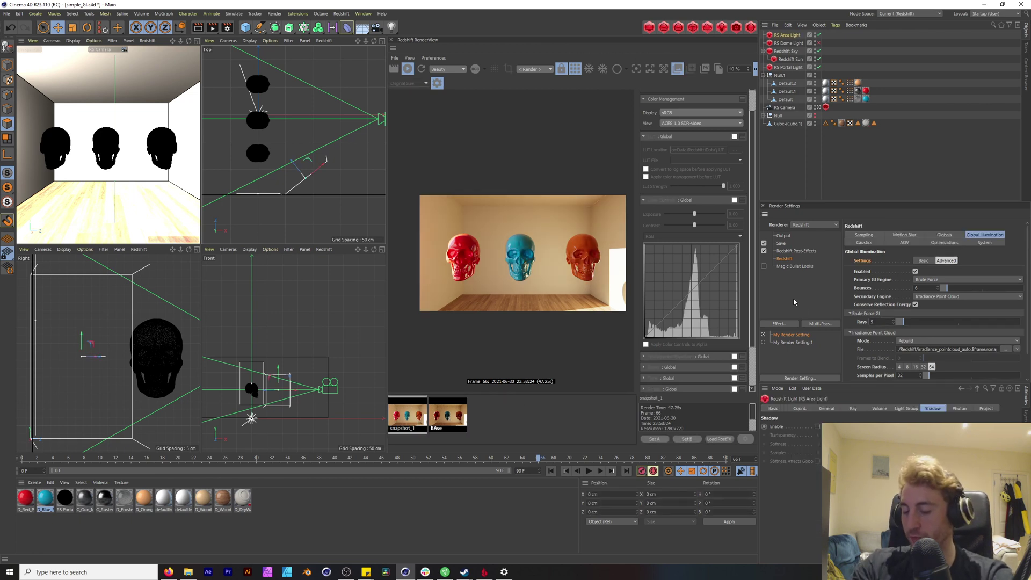
click(943, 235)
scroll(861, 333, down, 3)
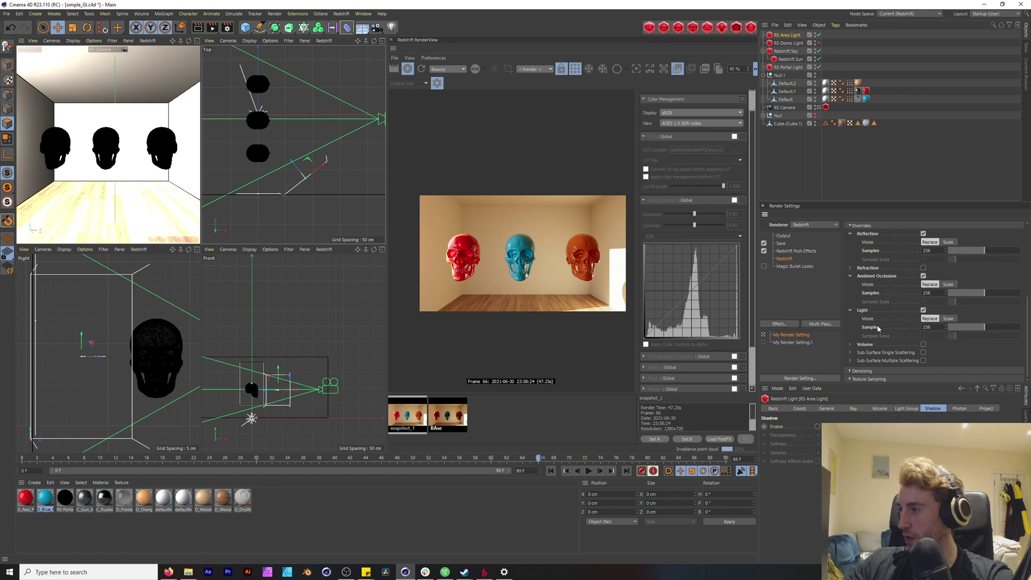
double_click(934, 327)
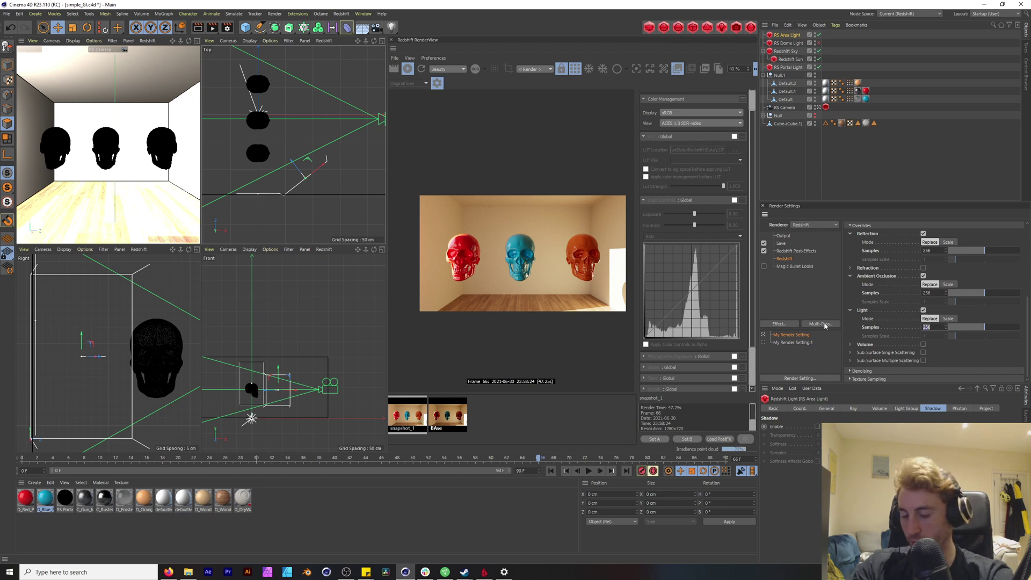
text(512)
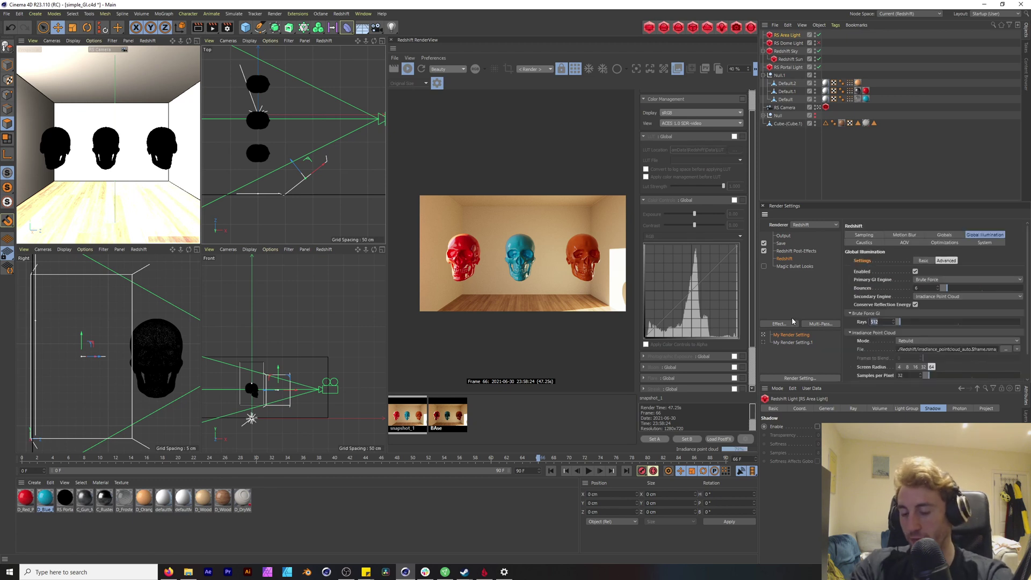
click(990, 275)
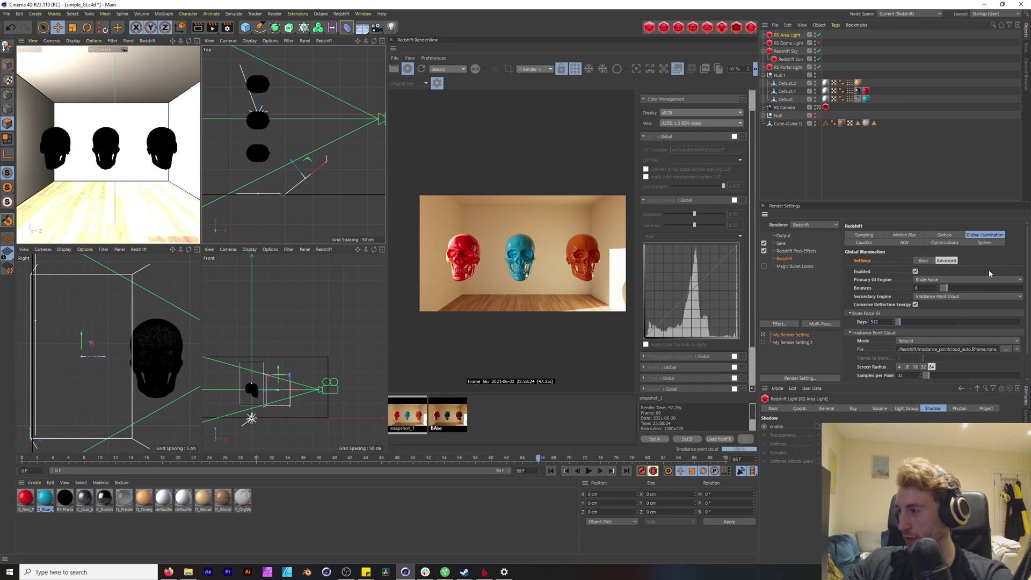
scroll(990, 274, down, 2)
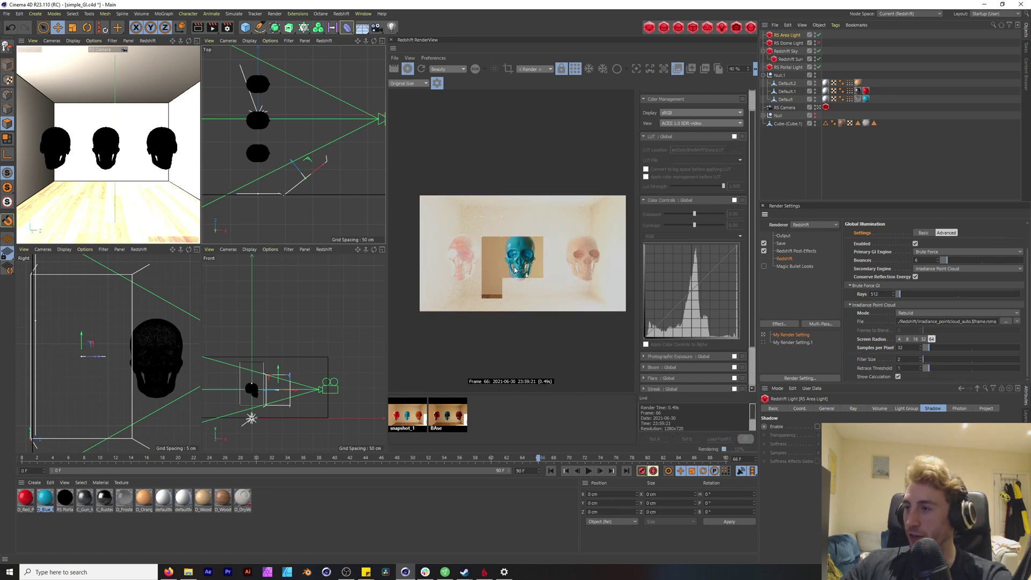
- Inspect the updated skulls render, and set the Redshift Sky's sun disk scale to 70
scroll(494, 261, up, 5)
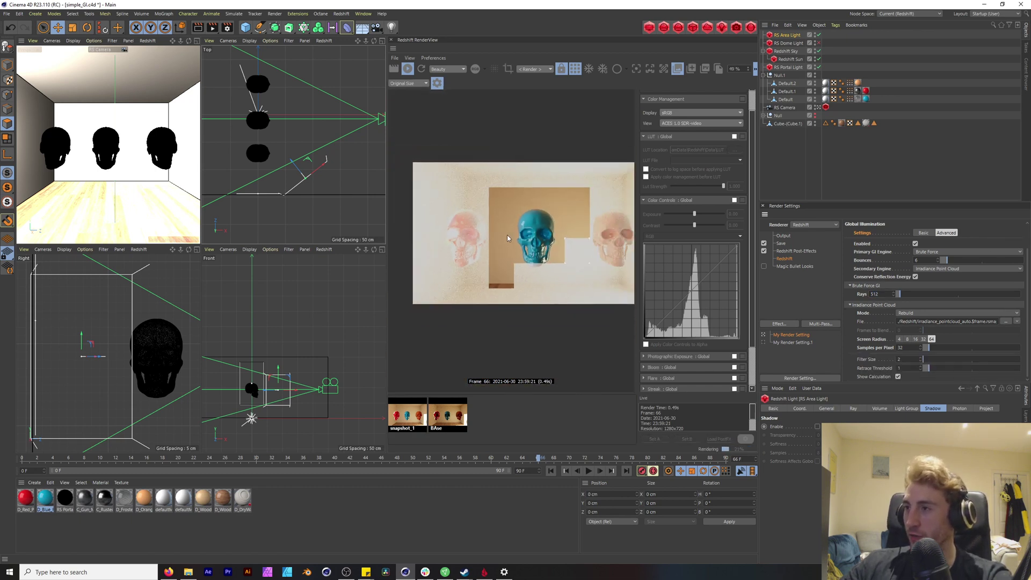
scroll(511, 234, up, 4)
scroll(511, 235, down, 2)
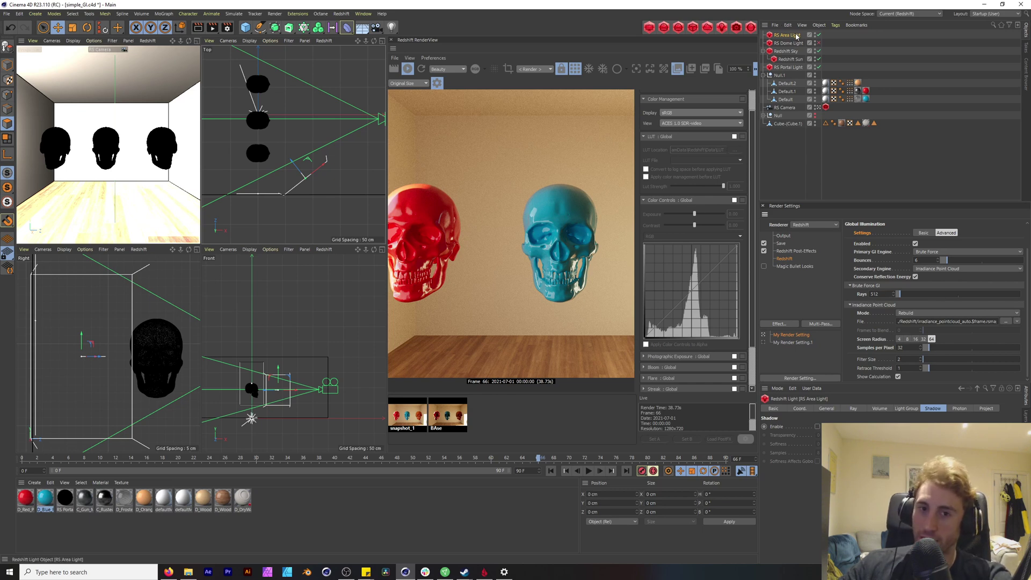
scroll(490, 198, down, 2)
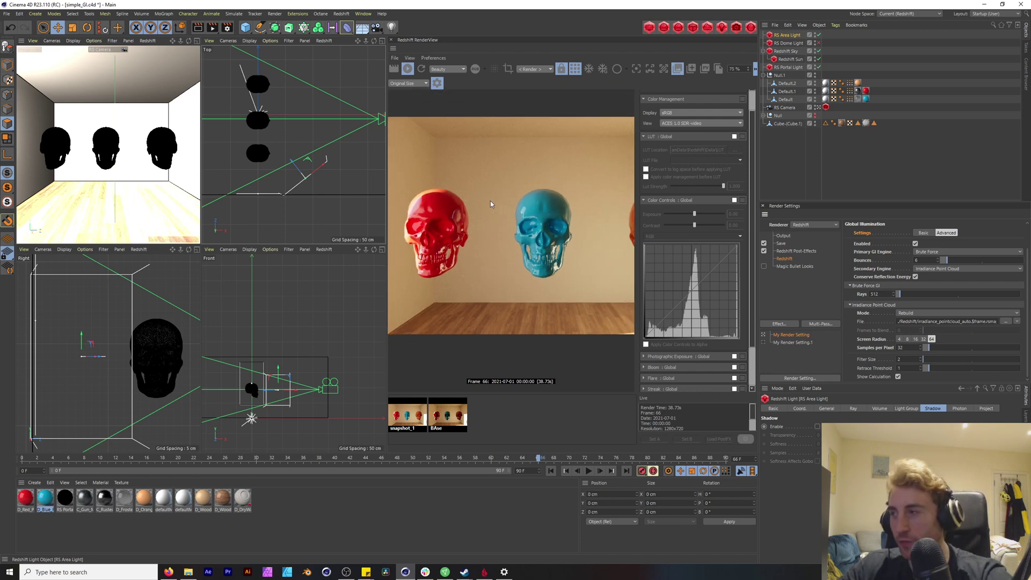
ctrl+click(797, 39)
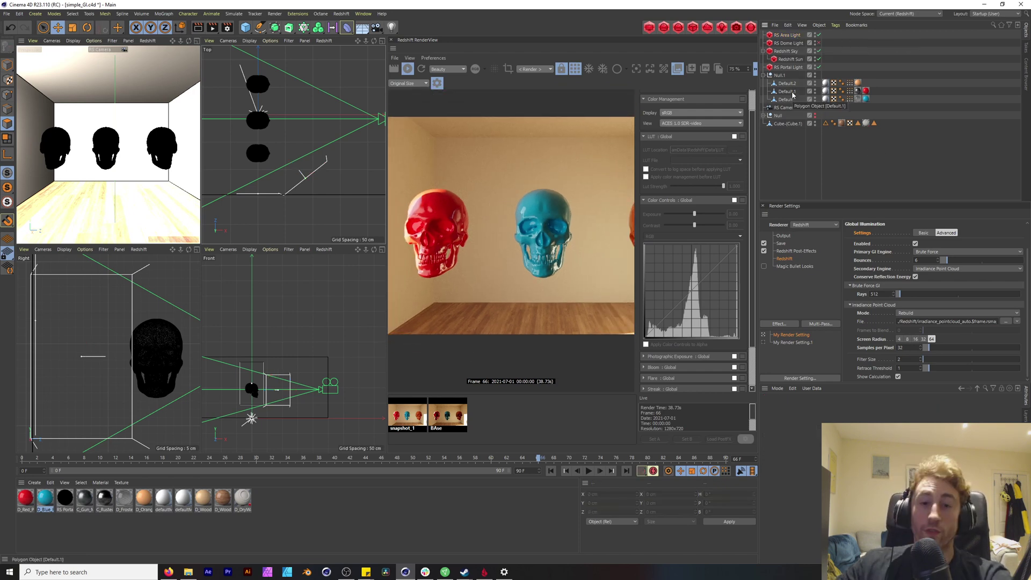
click(787, 51)
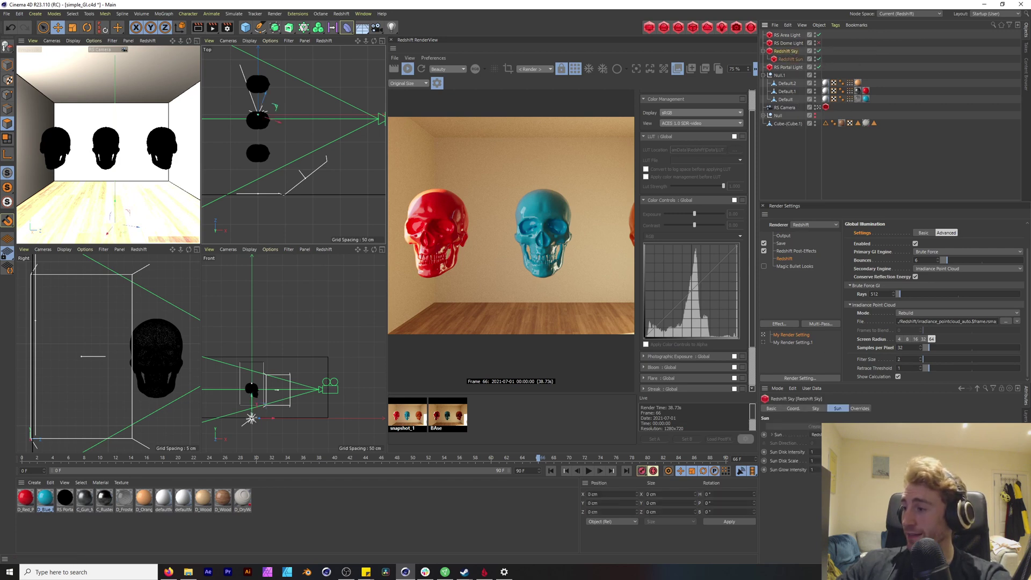
drag(844, 460, 953, 461)
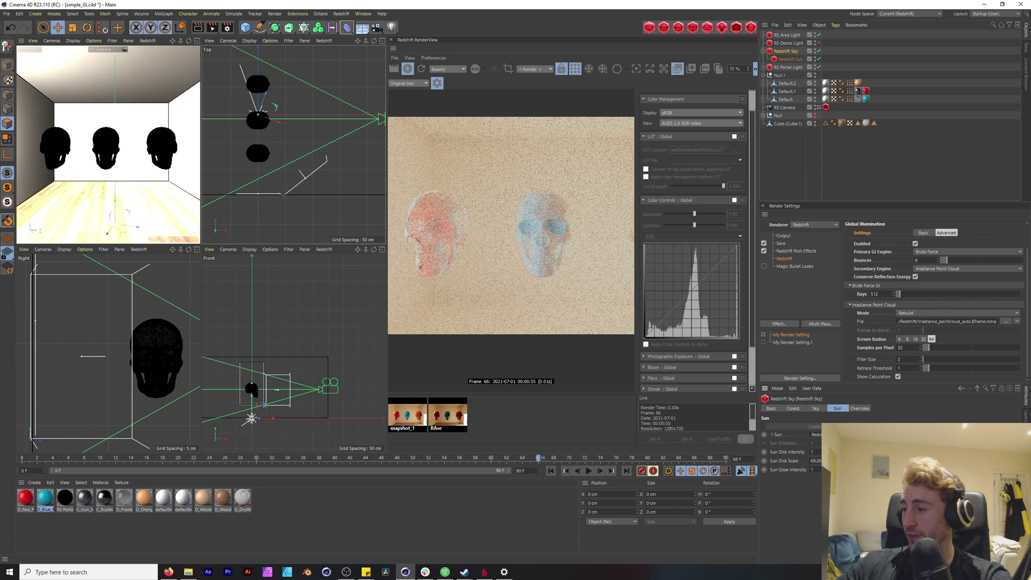
double_click(815, 460)
text(8)
key(Return)
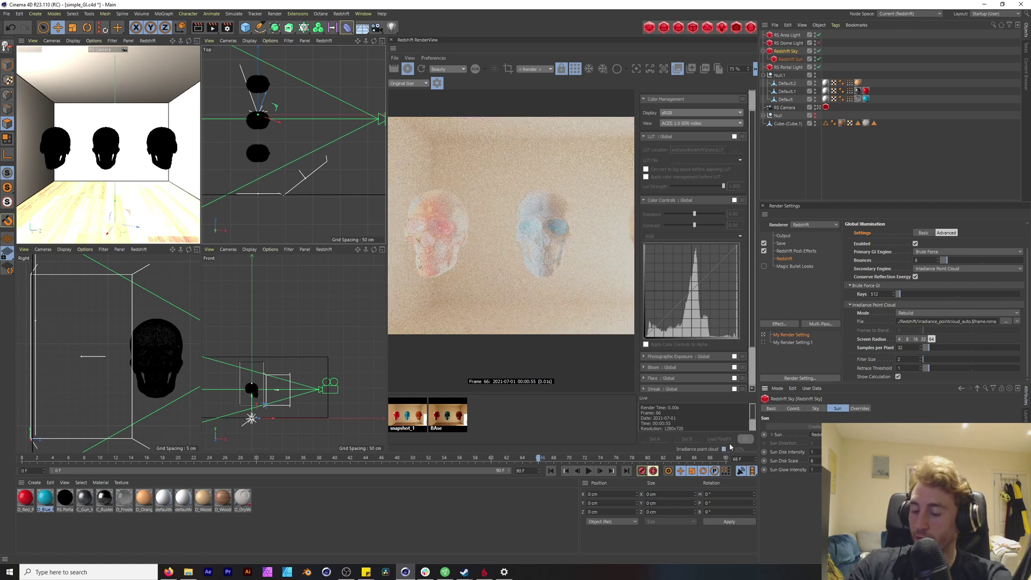
text(70)
key(Return)
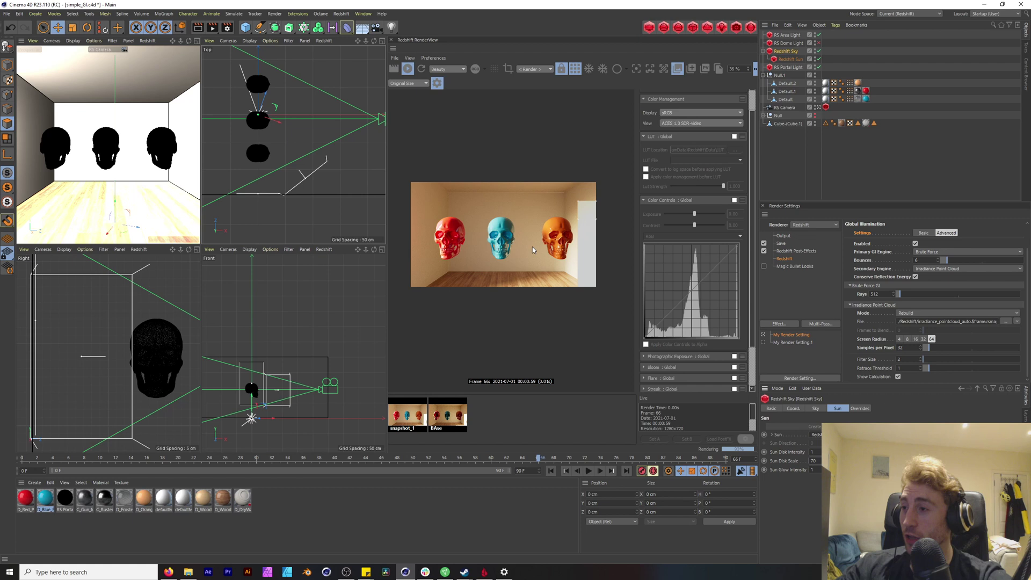
- Inspect the render with the enlarged sun disk, store a snapshot of it and compare it with the earlier snapshots
scroll(535, 253, up, 5)
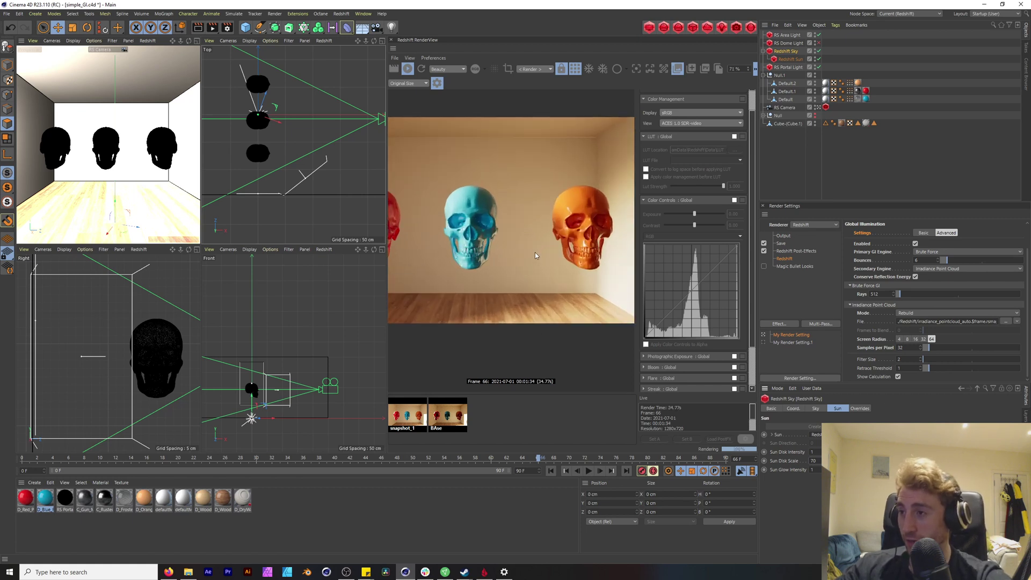
scroll(534, 252, down, 3)
middle_drag(535, 252, 569, 257)
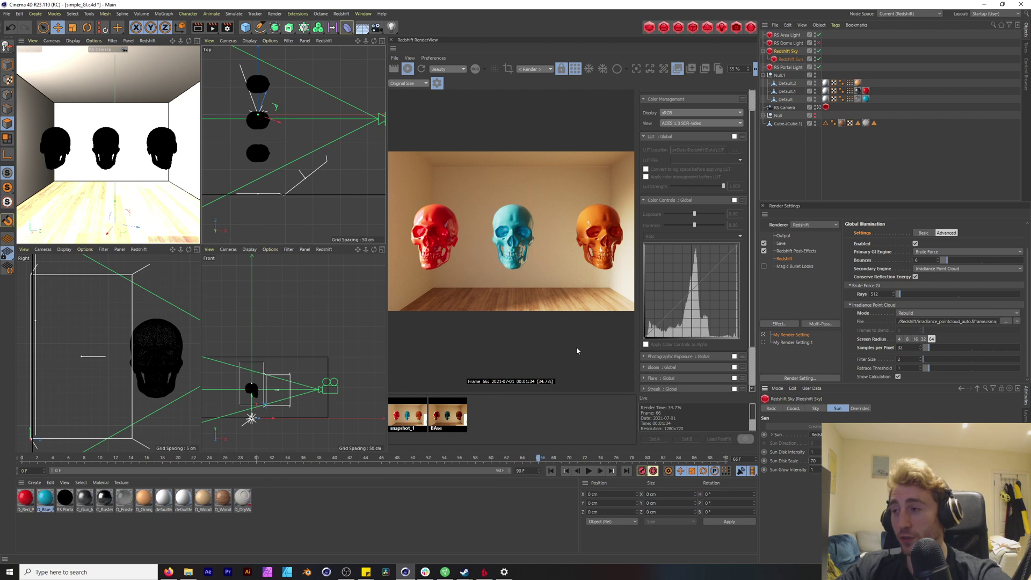
scroll(553, 195, up, 4)
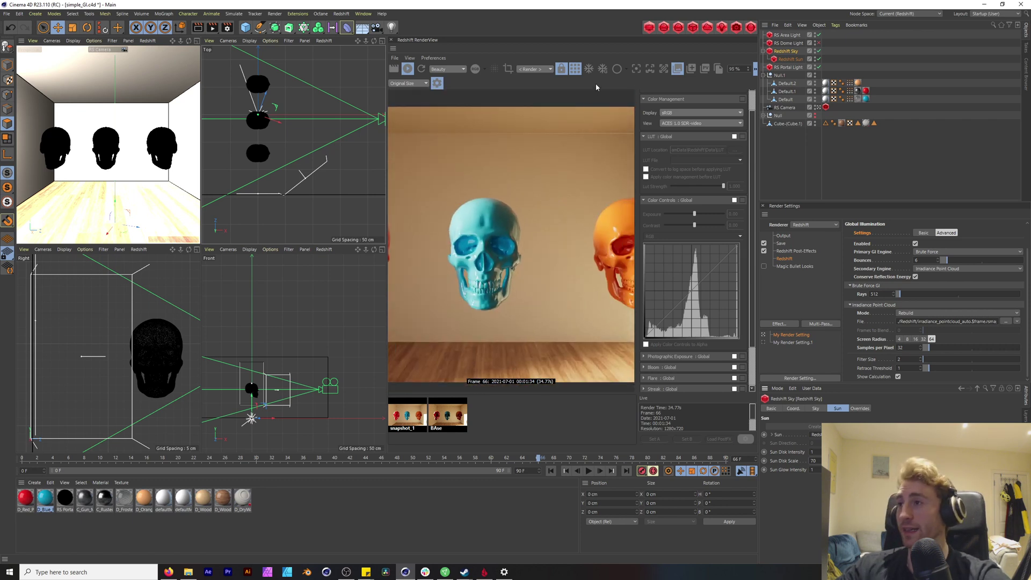
click(664, 68)
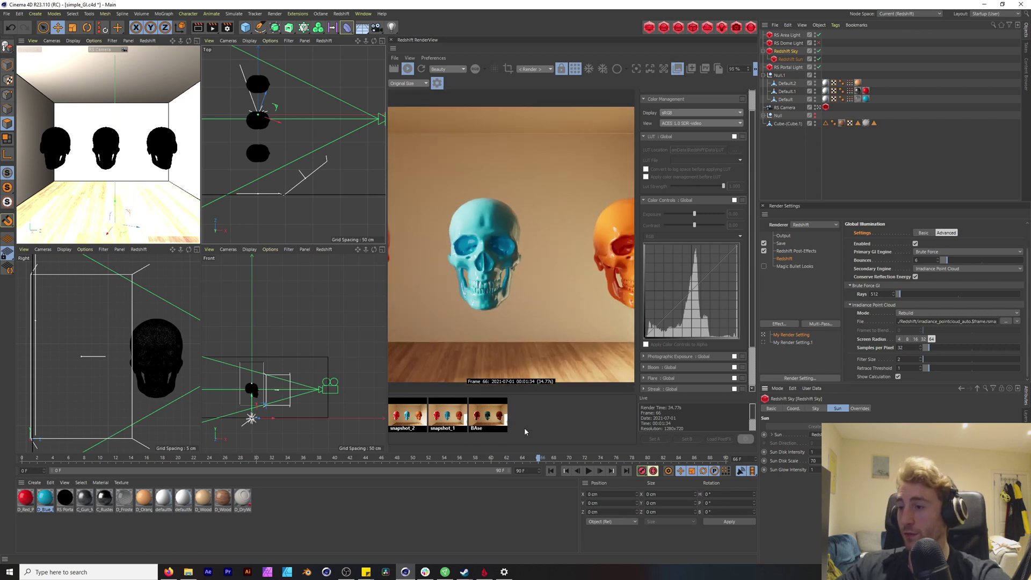
click(447, 414)
click(487, 414)
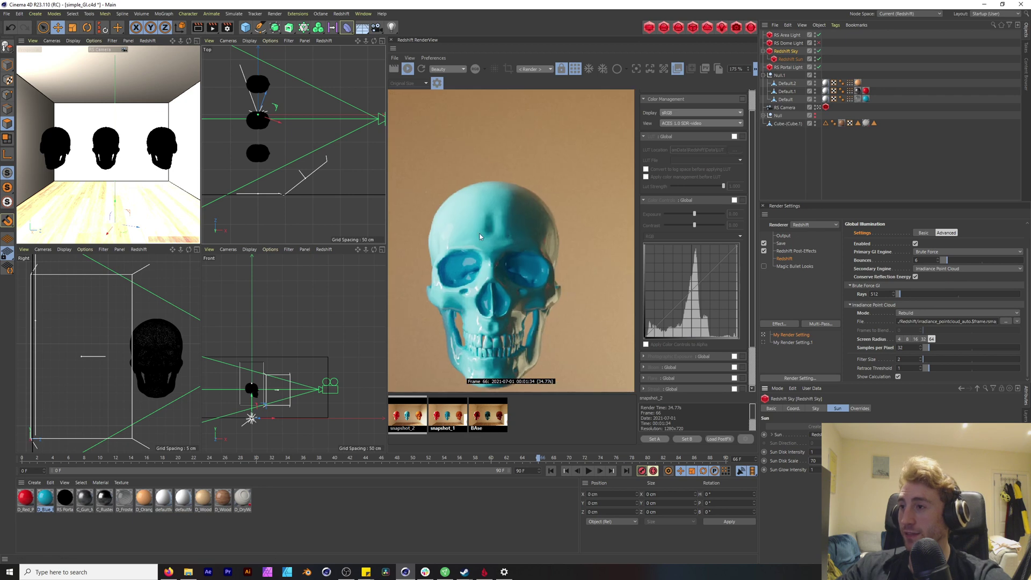
- Set the light samples override to 1024 in the Redshift sampling settings and re-render
scroll(479, 237, down, 4)
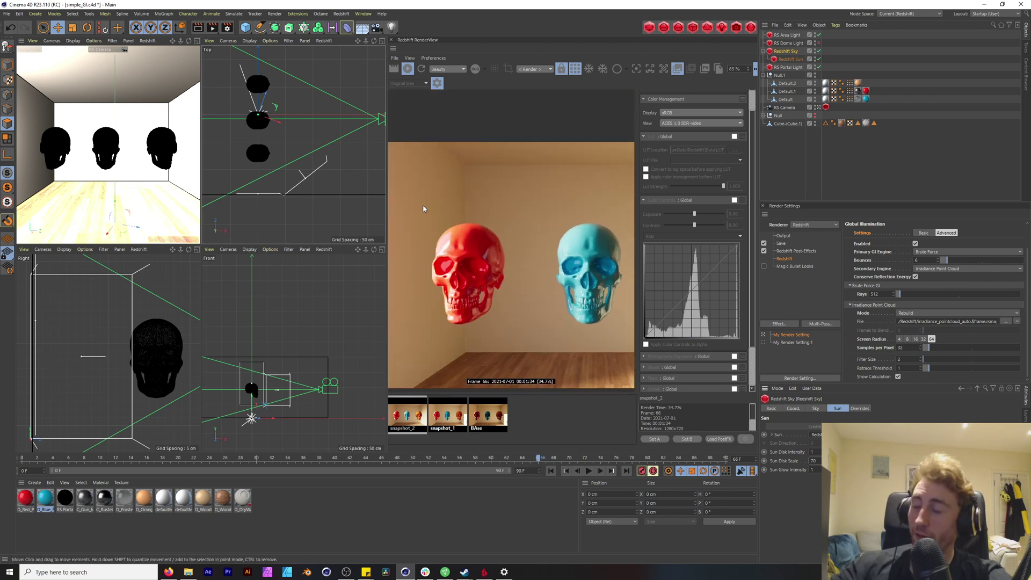
click(787, 35)
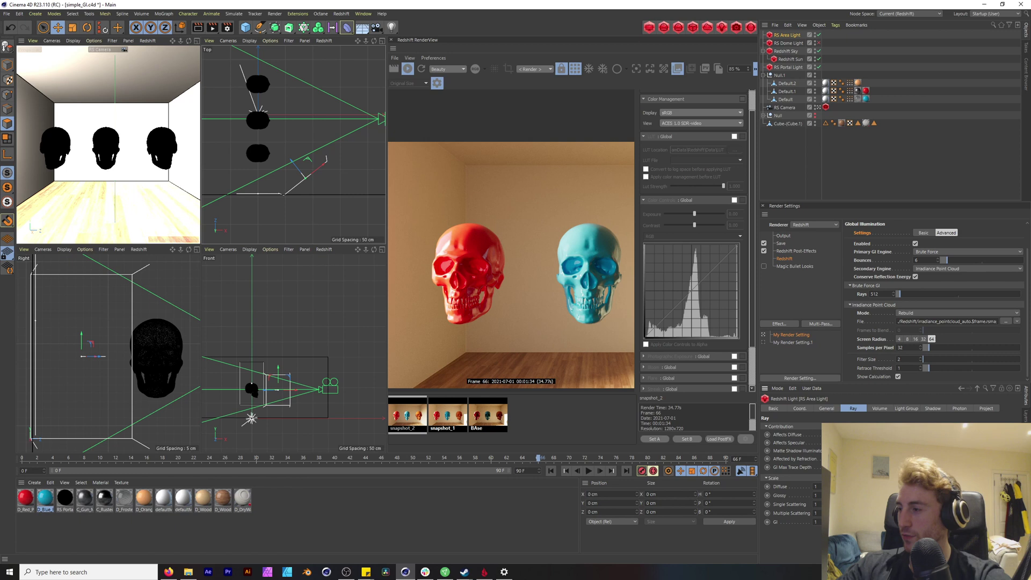
click(826, 408)
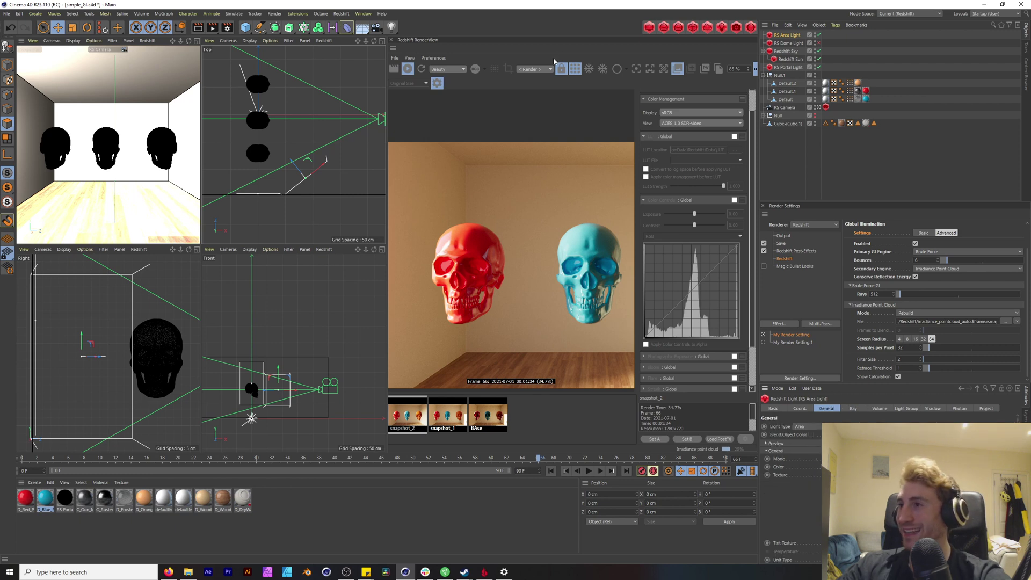
click(863, 261)
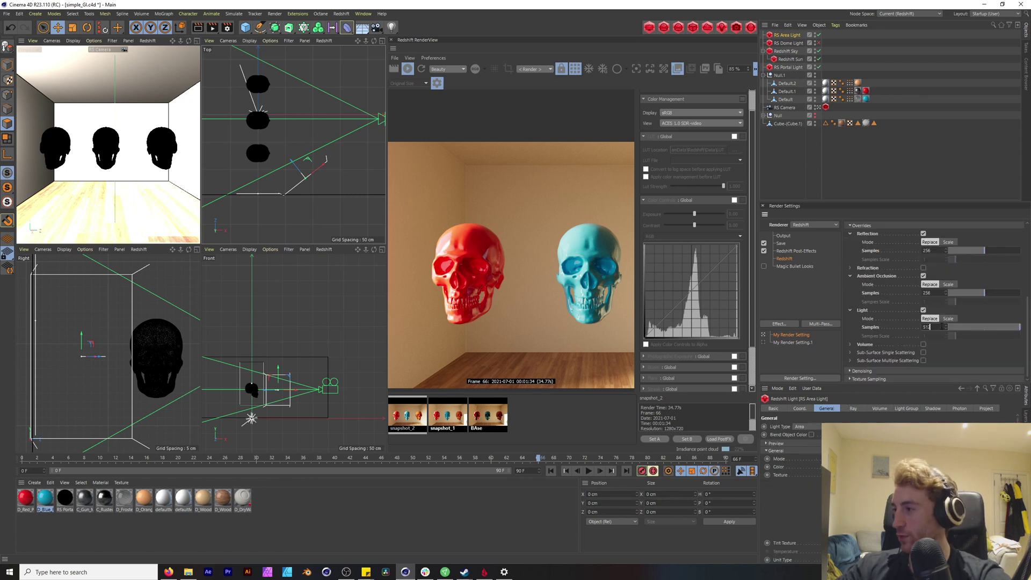
double_click(928, 326)
text(1024)
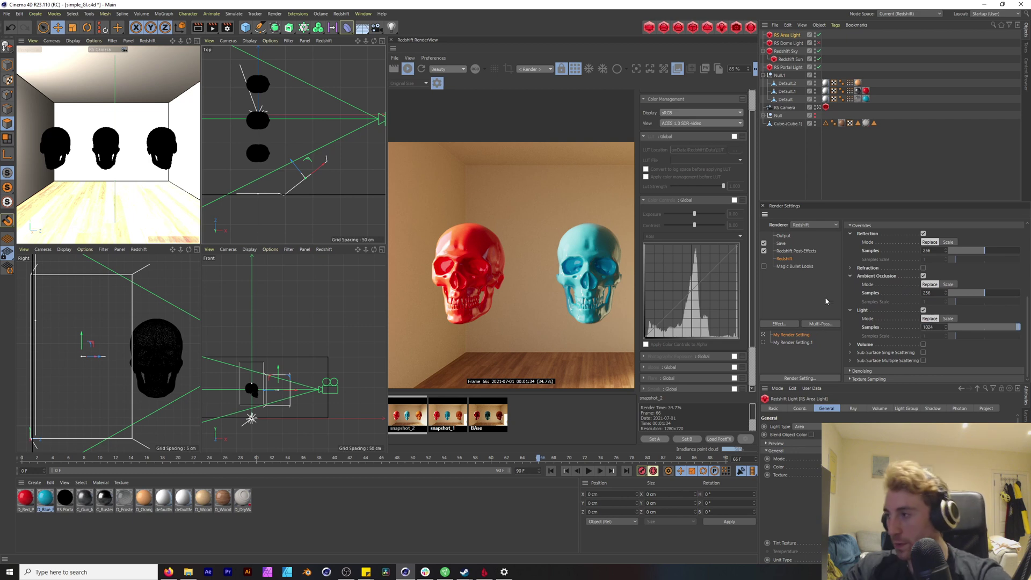
click(826, 299)
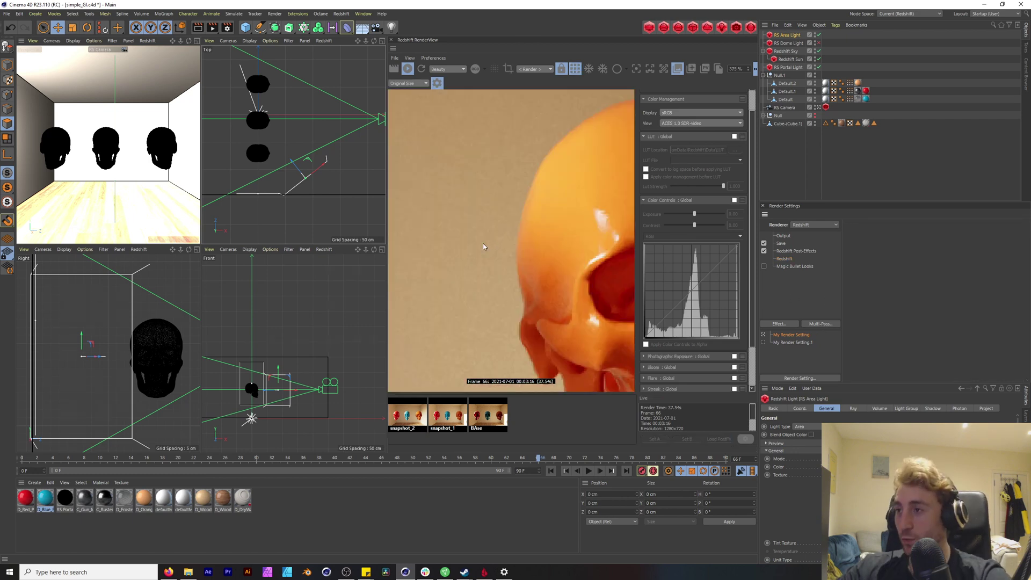
- Inspect the skulls and walls in the new render, and store a snapshot of it
scroll(494, 240, down, 8)
drag(497, 265, 591, 251)
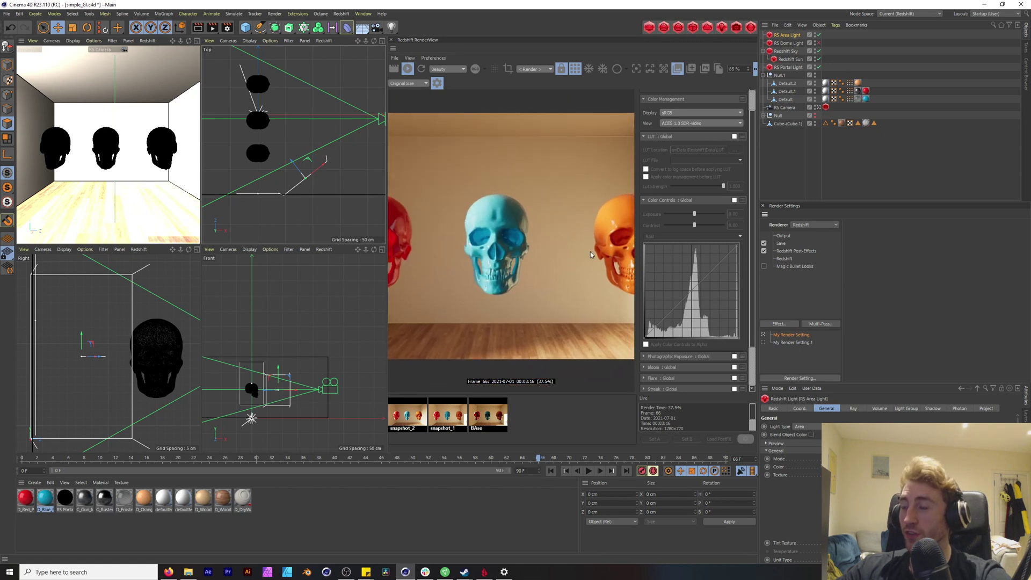
scroll(590, 251, down, 2)
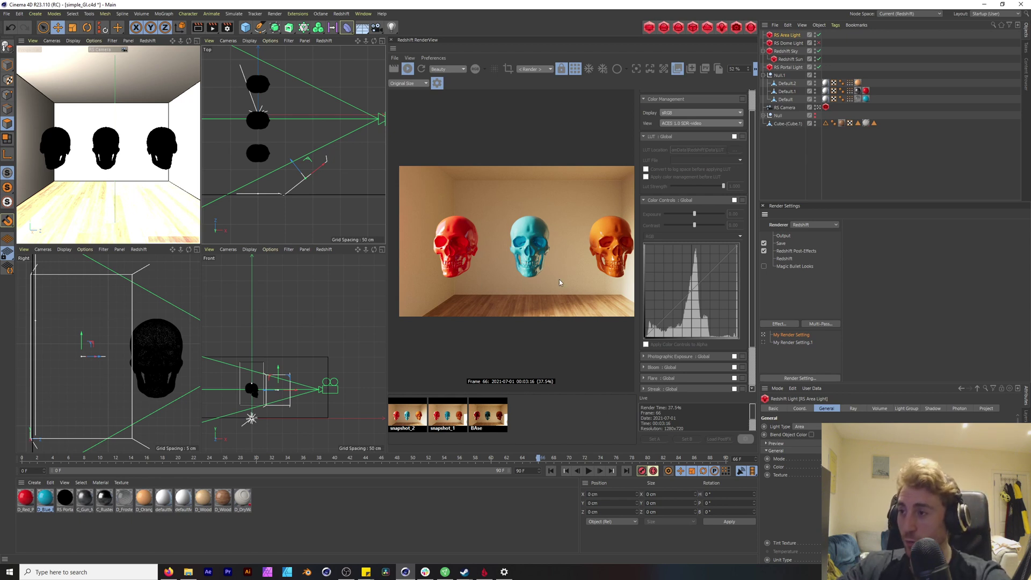
scroll(559, 246, up, 3)
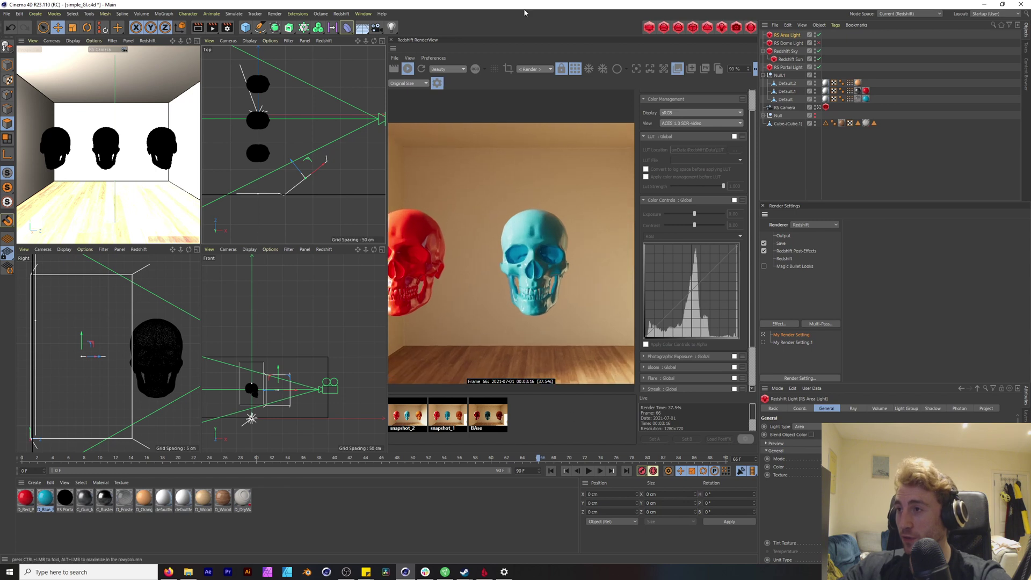
click(691, 68)
- Compare snapshot_3 with snapshot_2 and the earlier snapshots around the red and blue skulls
click(400, 420)
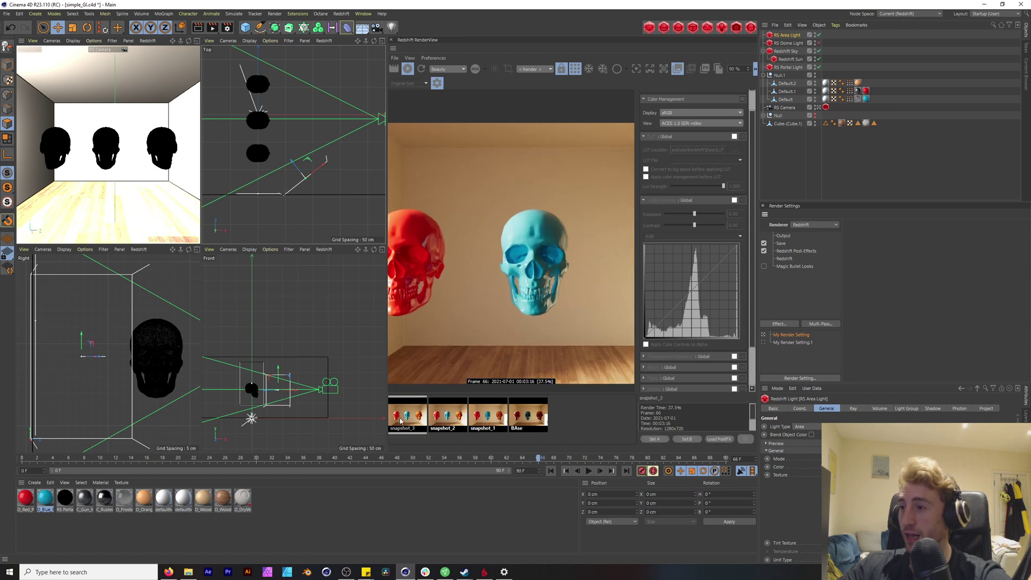
key(Right)
key(Left)
key(Right)
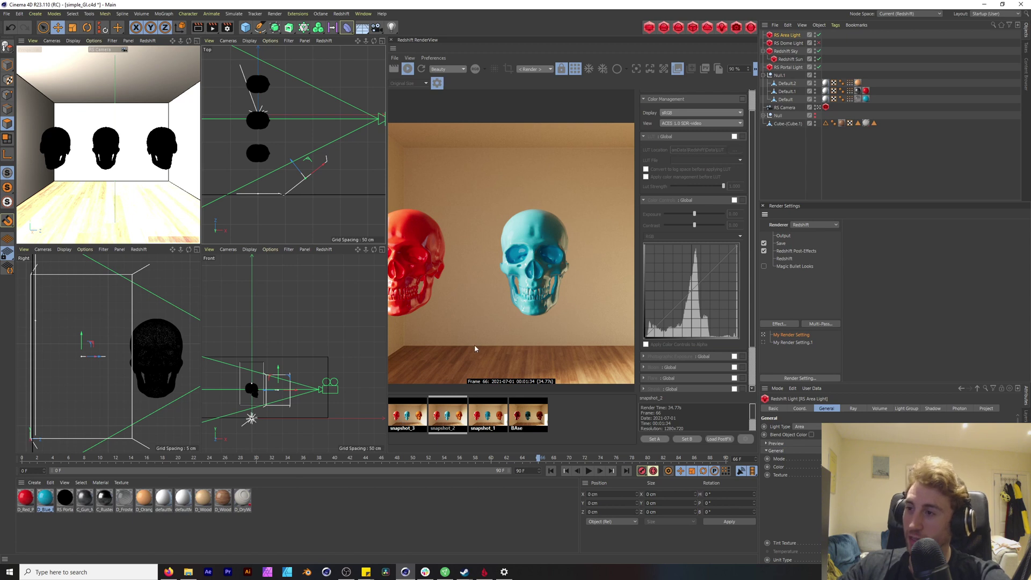
drag(482, 285, 532, 289)
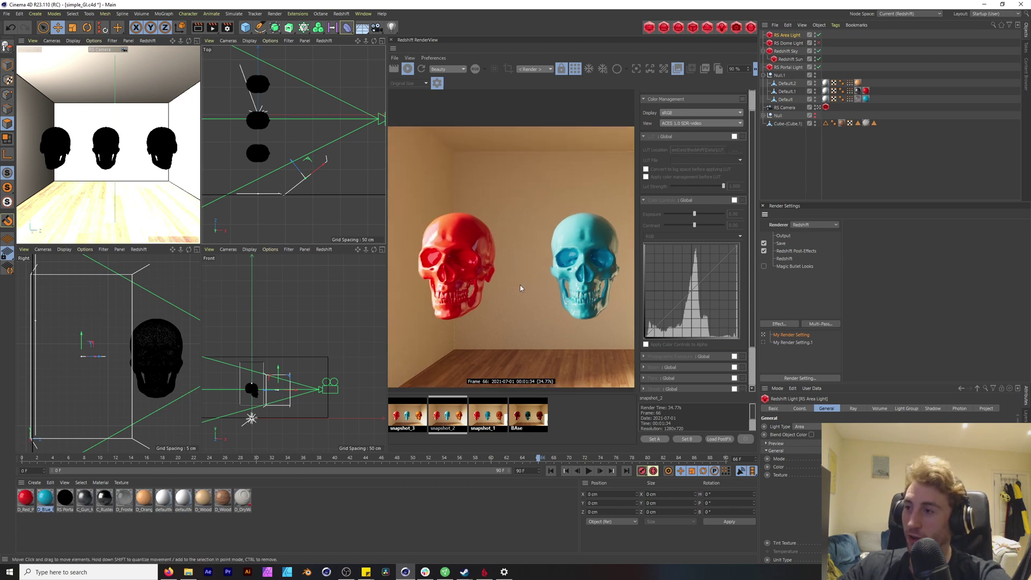
key(Left)
key(Right)
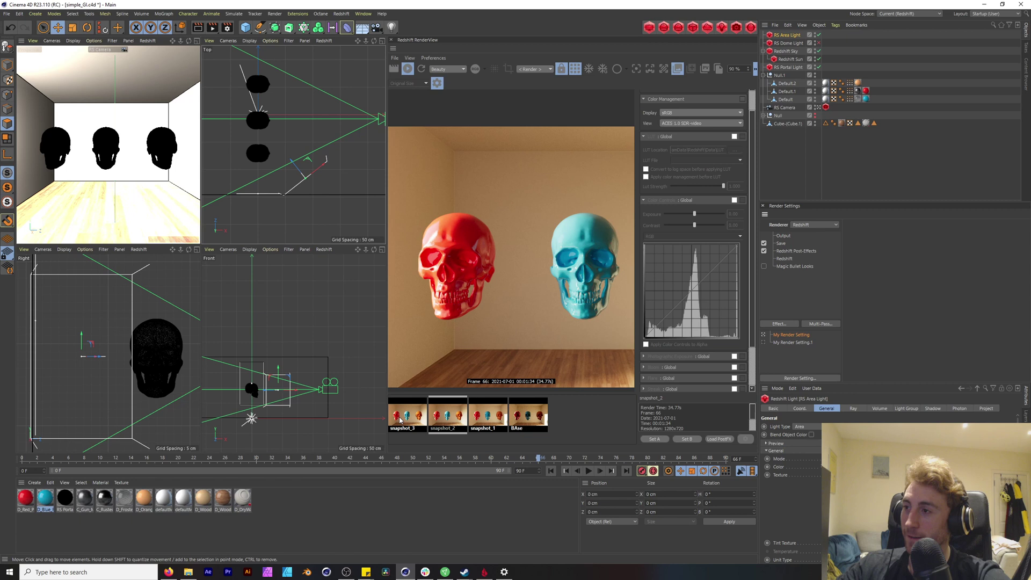
key(Right)
key(Right)
key(Right)
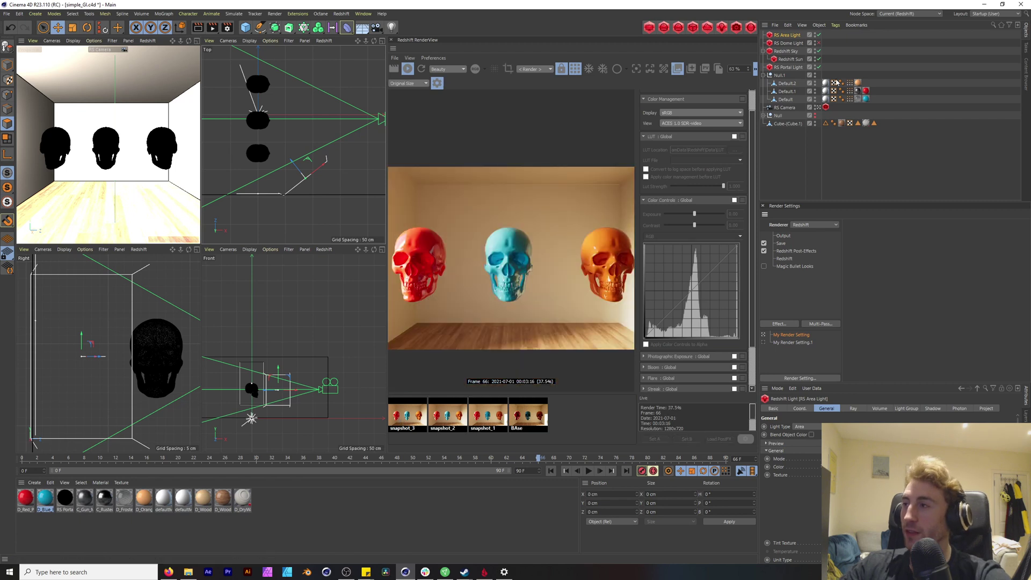
- Review the Redshift Sky's sun and sky settings alongside the current render
click(796, 53)
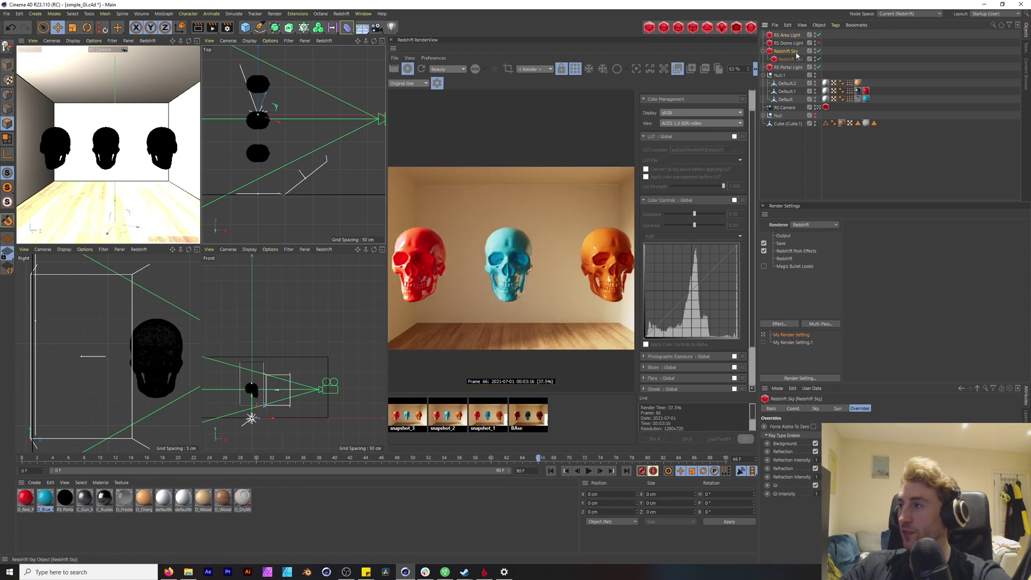
click(837, 408)
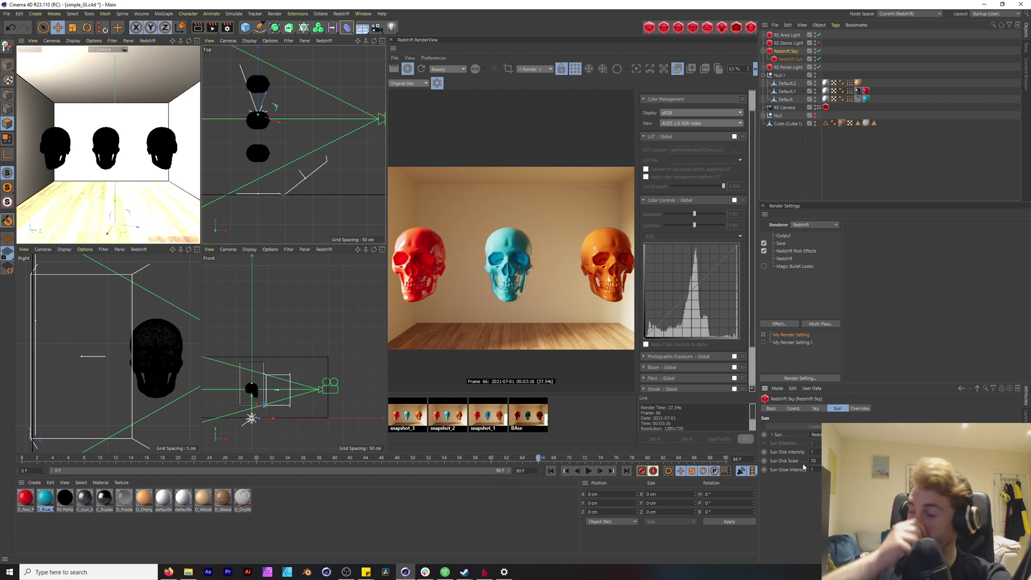
alt+middle_drag(575, 285, 543, 293)
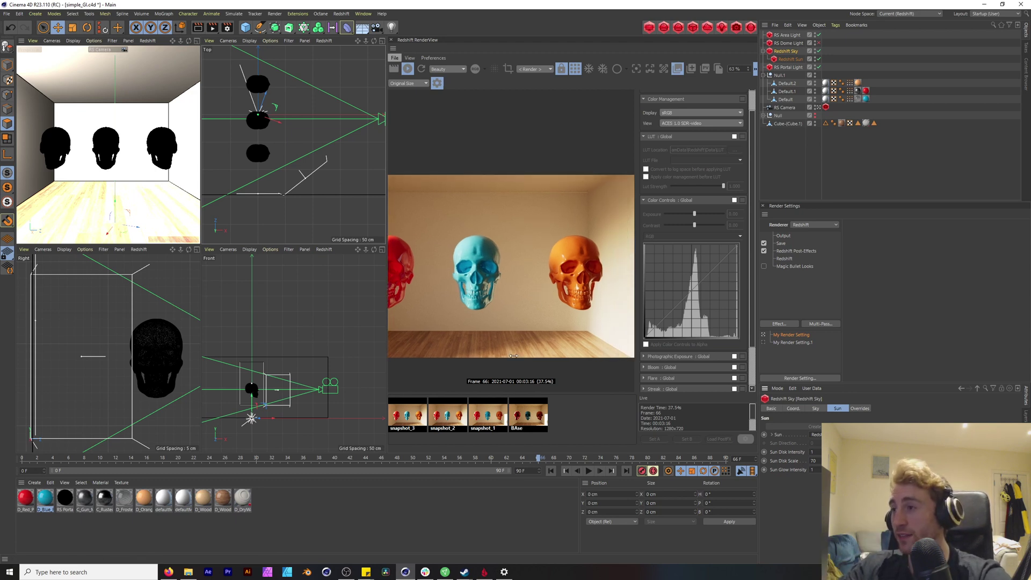
scroll(532, 230, up, 2)
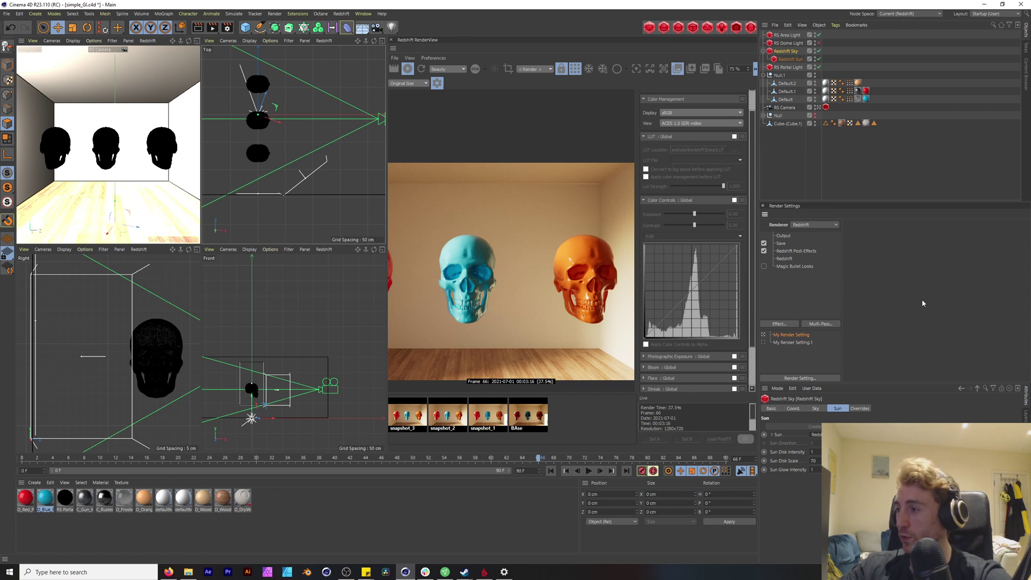
click(815, 408)
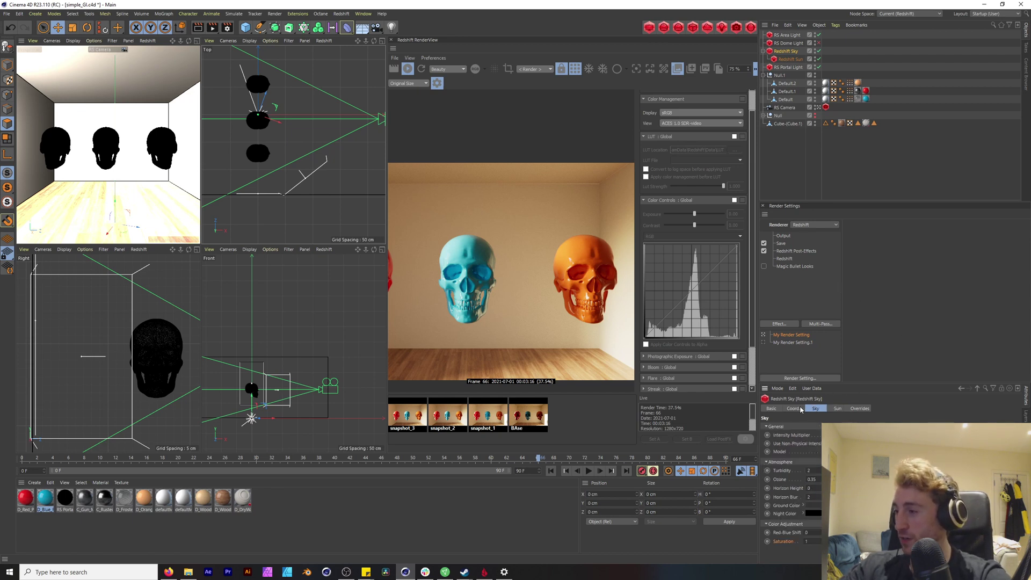
- Enable denoising with the OptiX engine in the Redshift render settings
click(783, 258)
scroll(886, 328, down, 4)
click(914, 328)
- Examine the denoised render for remaining noise on the skulls, walls and floor
scroll(506, 230, up, 3)
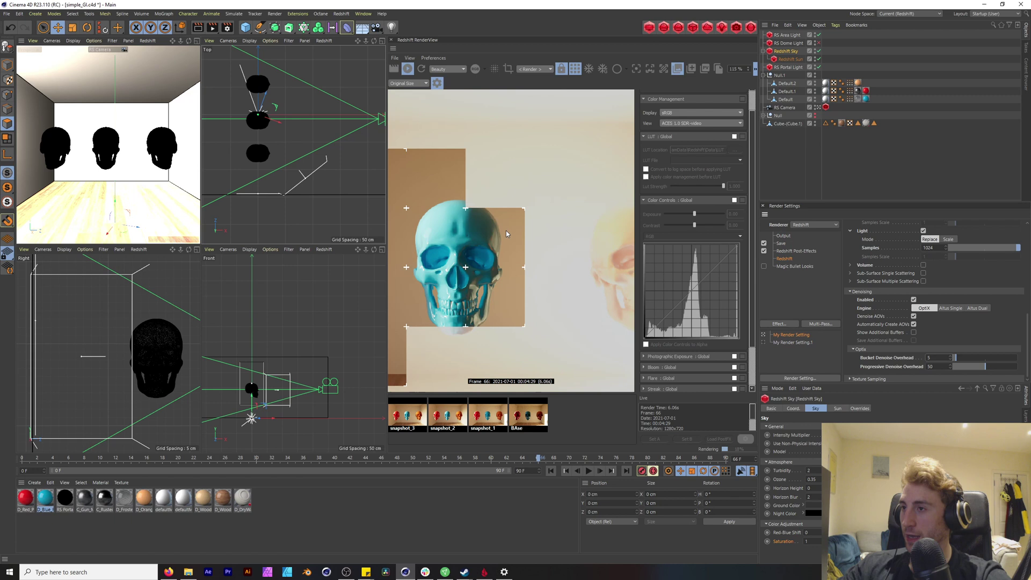
scroll(567, 205, down, 2)
middle_drag(465, 210, 568, 207)
scroll(559, 210, up, 3)
scroll(560, 209, up, 5)
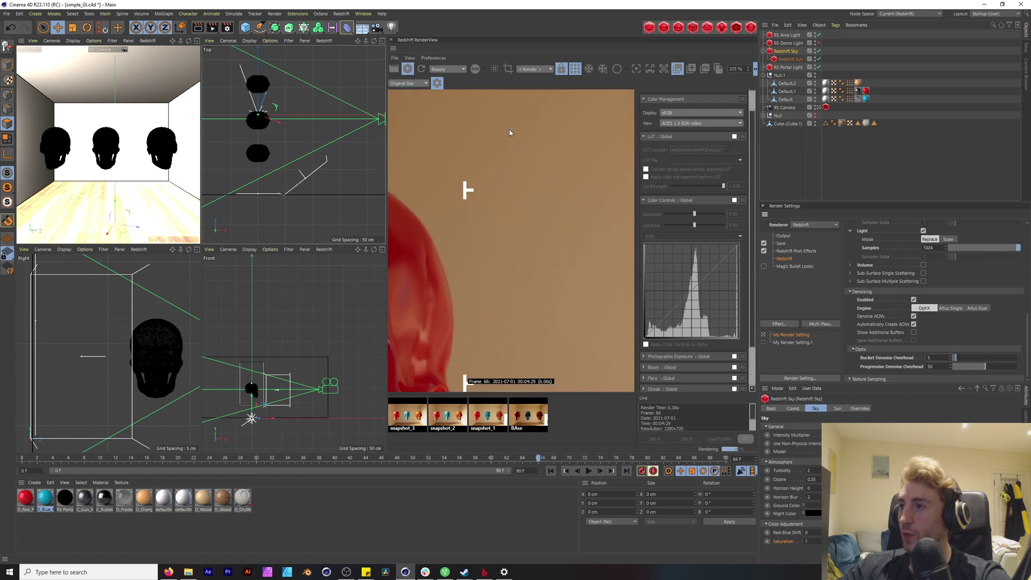
scroll(525, 210, down, 5)
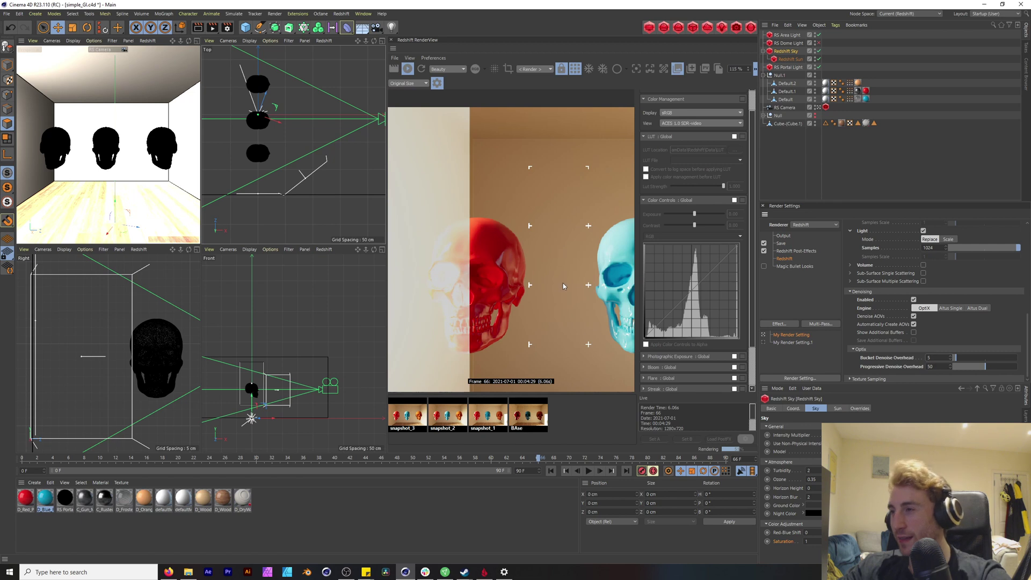
scroll(563, 286, down, 2)
middle_drag(601, 248, 499, 219)
scroll(549, 256, down, 1)
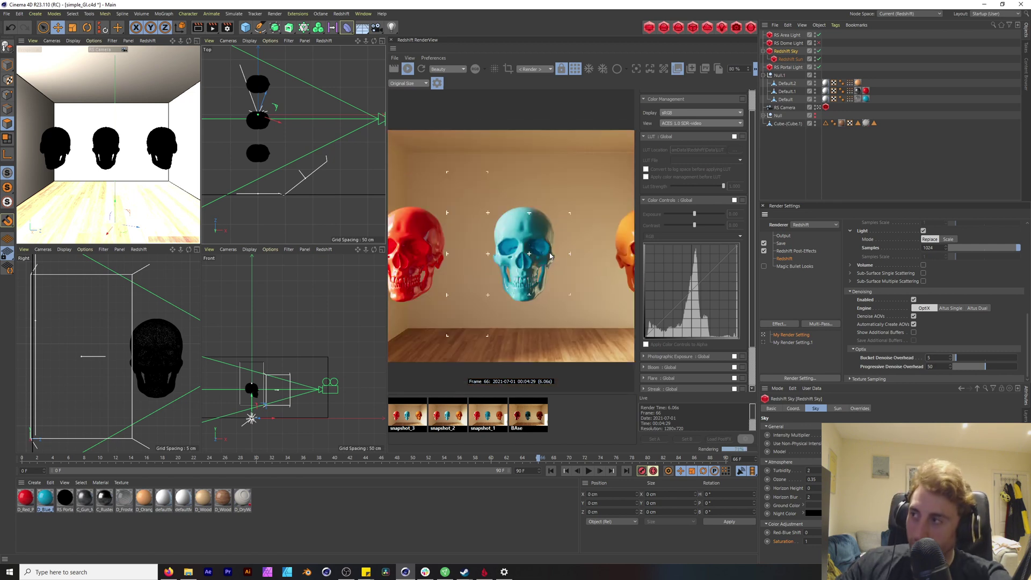
scroll(584, 231, down, 1)
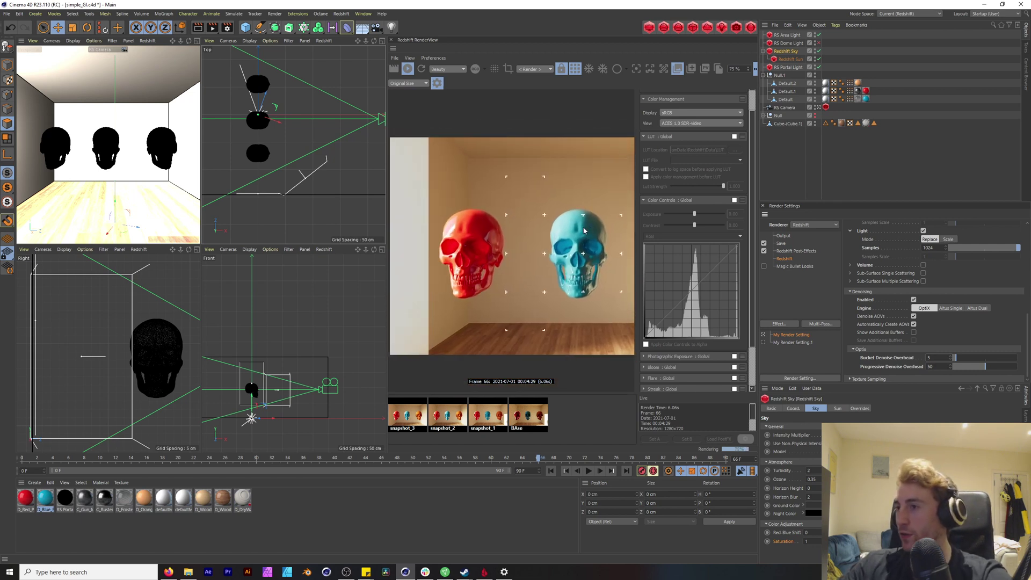
scroll(583, 231, down, 3)
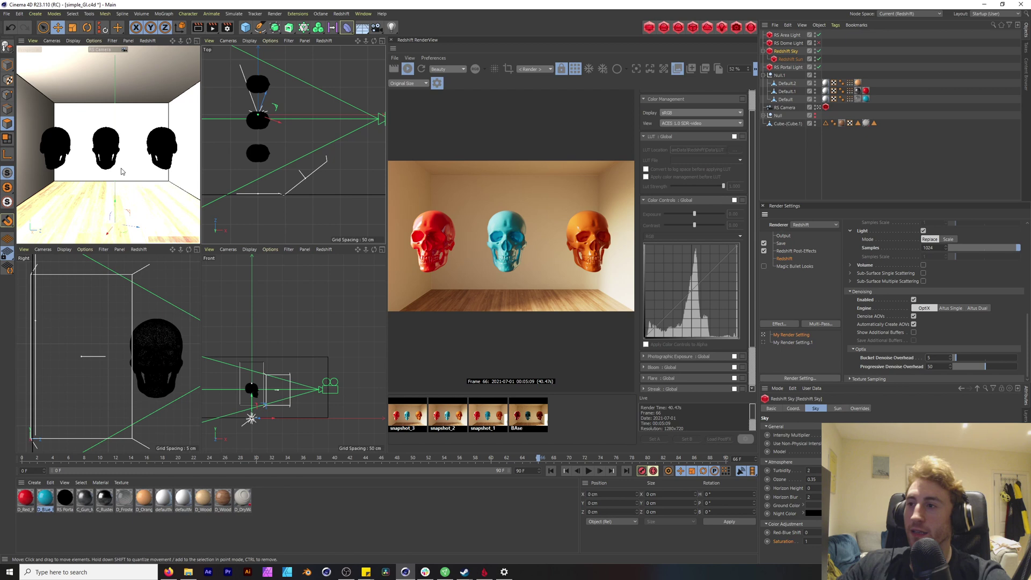
scroll(553, 213, up, 2)
drag(562, 199, 506, 208)
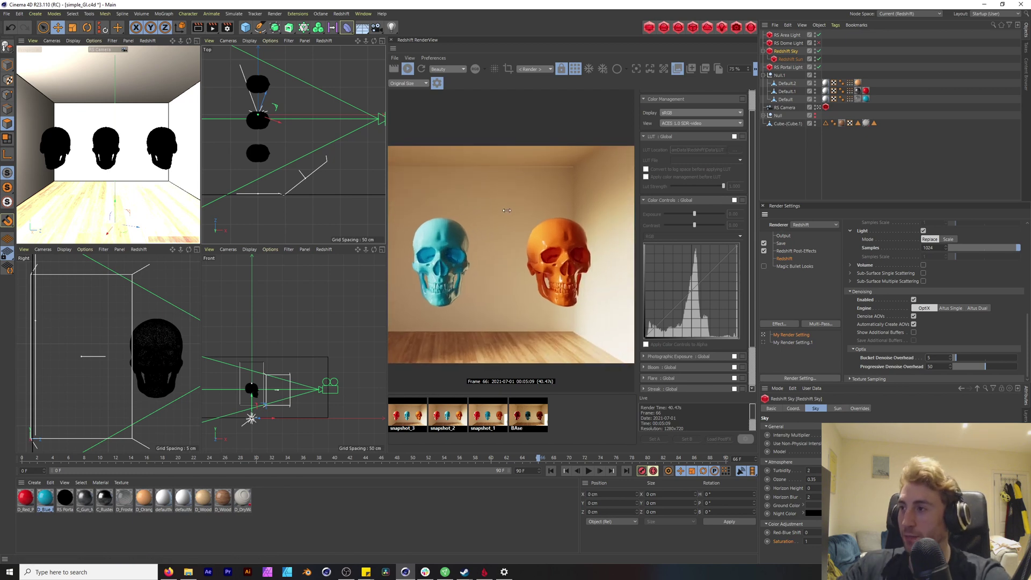
scroll(460, 217, down, 2)
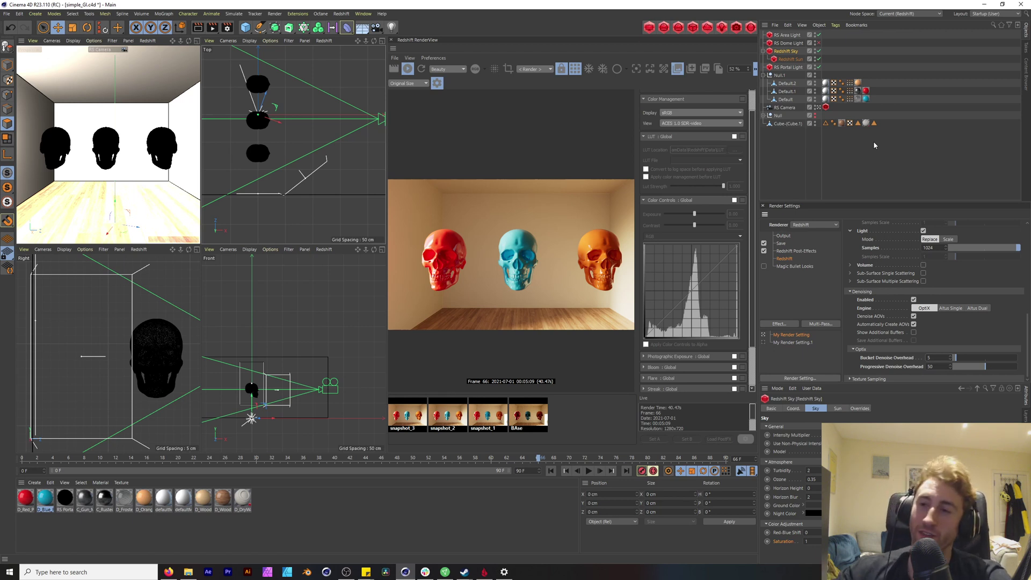
- Turn off the Redshift Sky, Redshift Sun and RS Area Light, keeping the RS Dome Light enabled
click(853, 129)
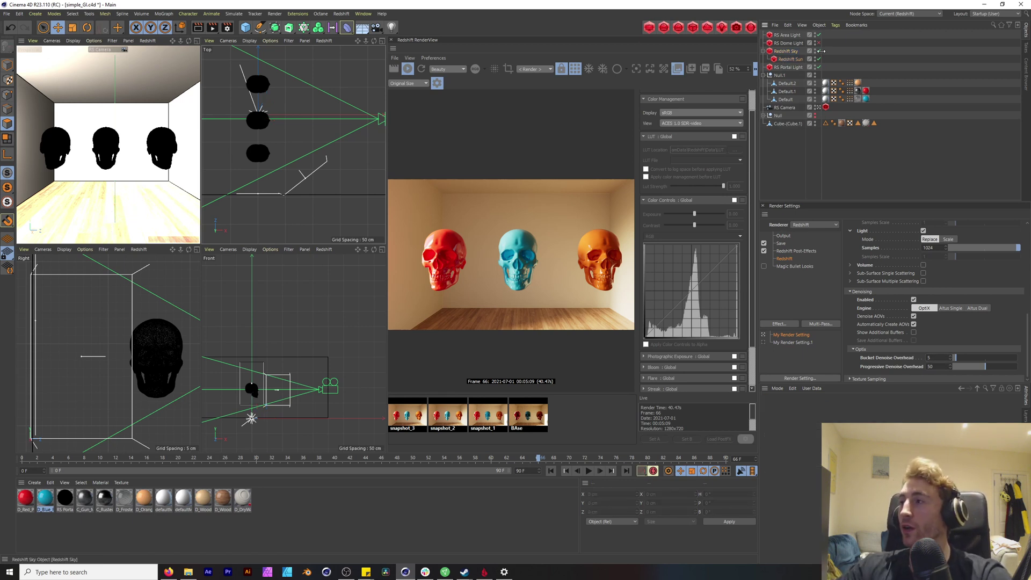
click(819, 52)
click(819, 59)
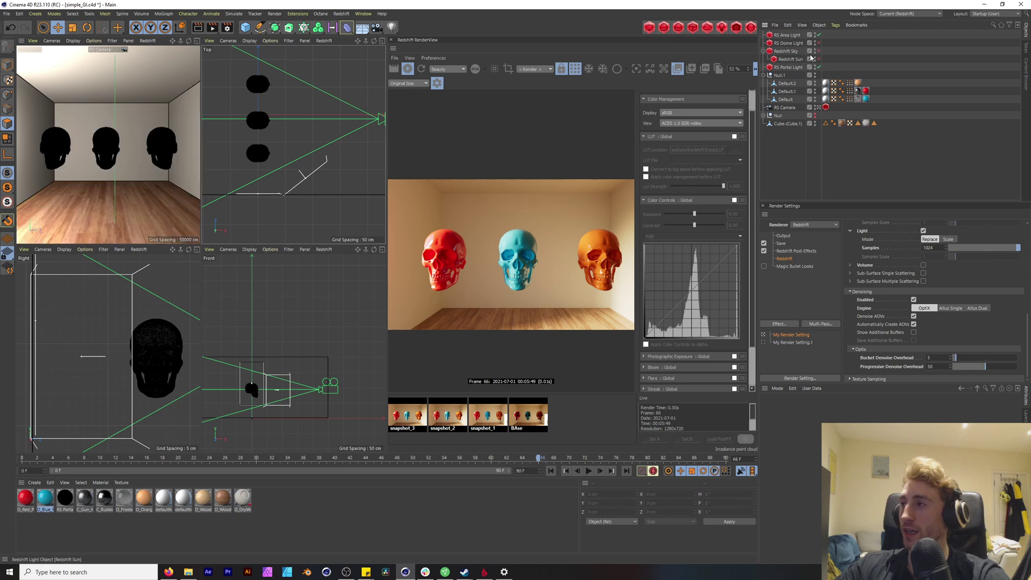
click(818, 34)
click(818, 43)
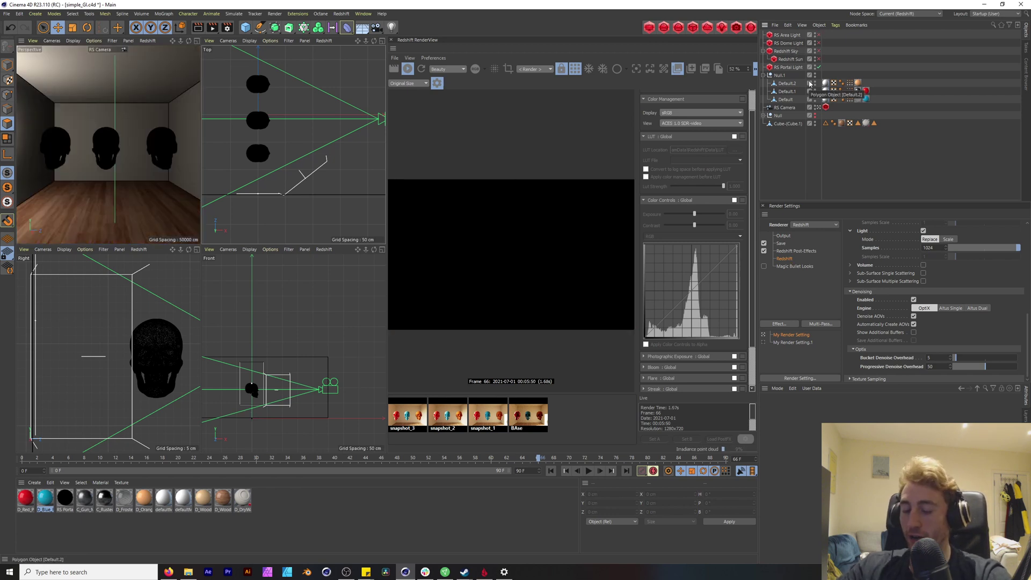
click(819, 43)
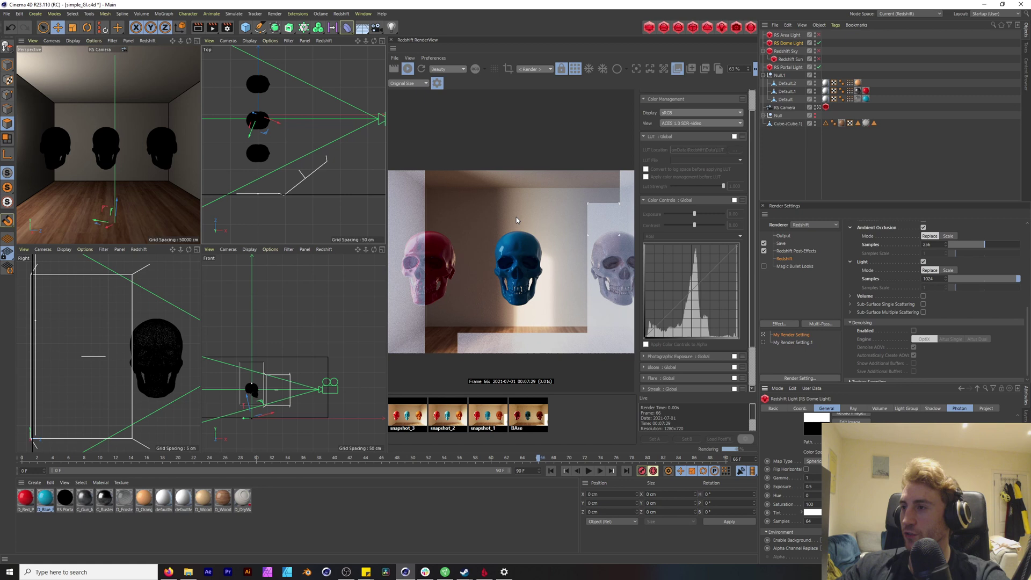
- Inspect the dome-lit render of the skulls and store a snapshot of it
scroll(517, 217, up, 4)
scroll(566, 211, up, 2)
scroll(566, 213, down, 6)
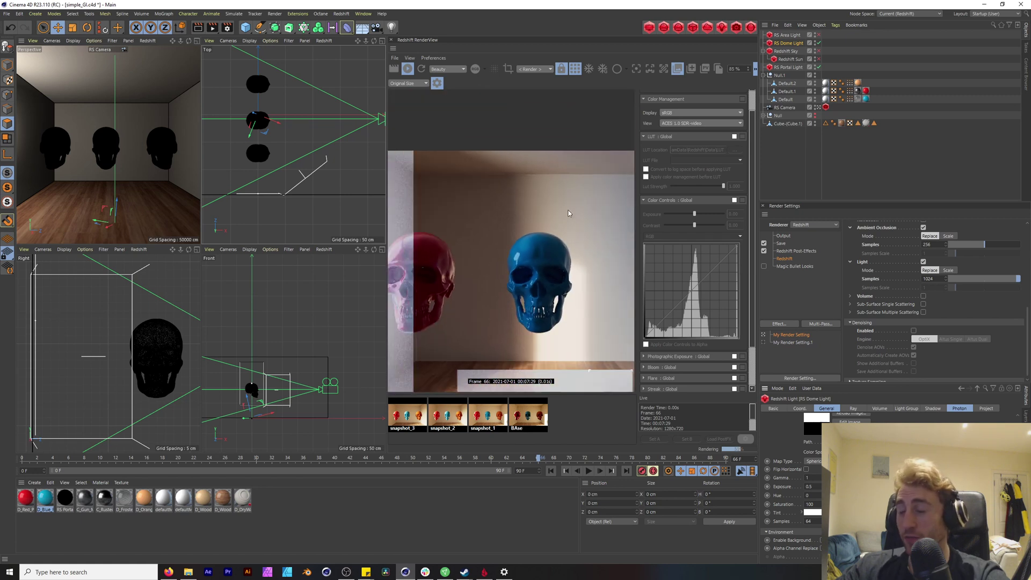
scroll(566, 214, down, 3)
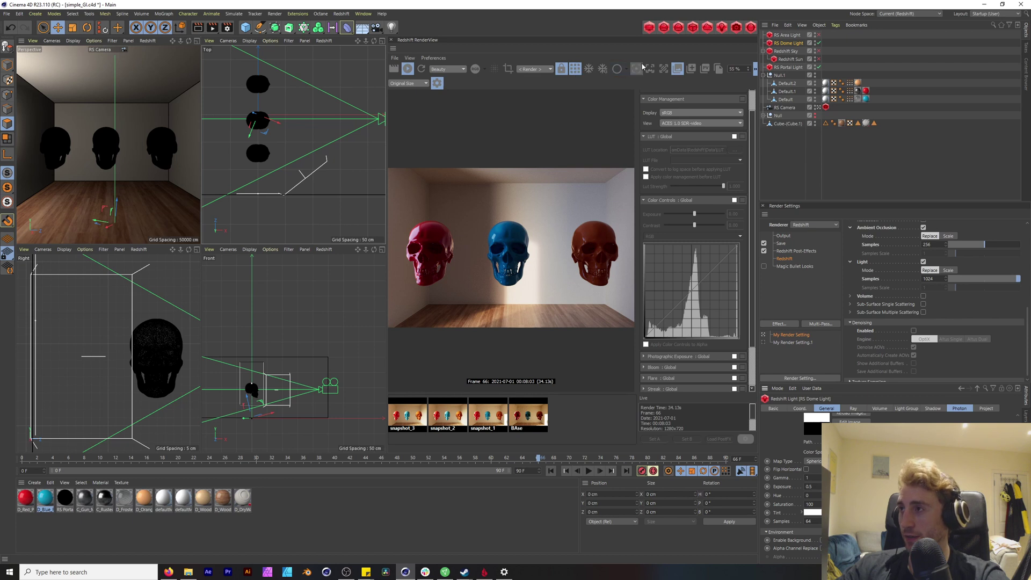
click(677, 68)
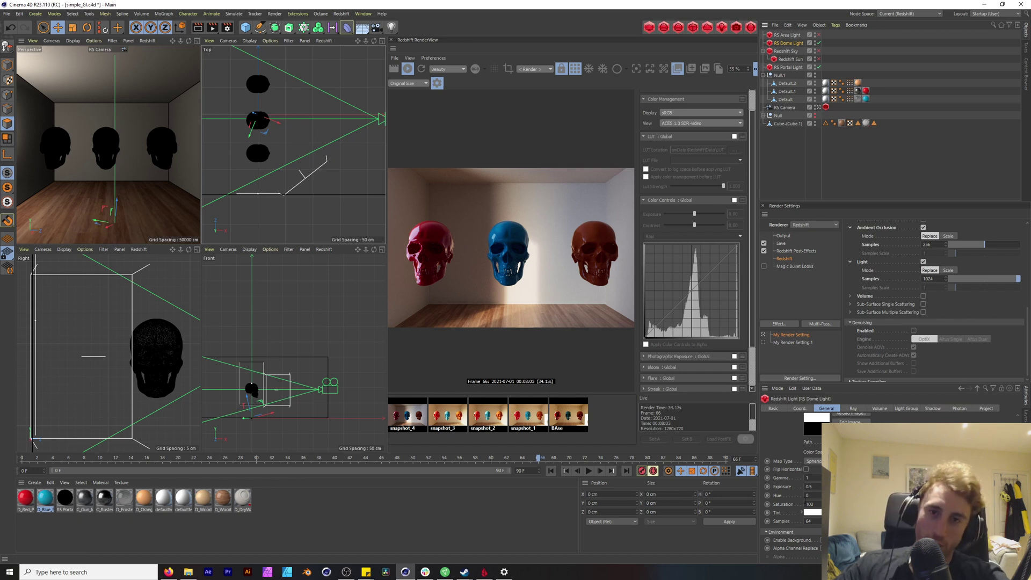
scroll(792, 454, up, 2)
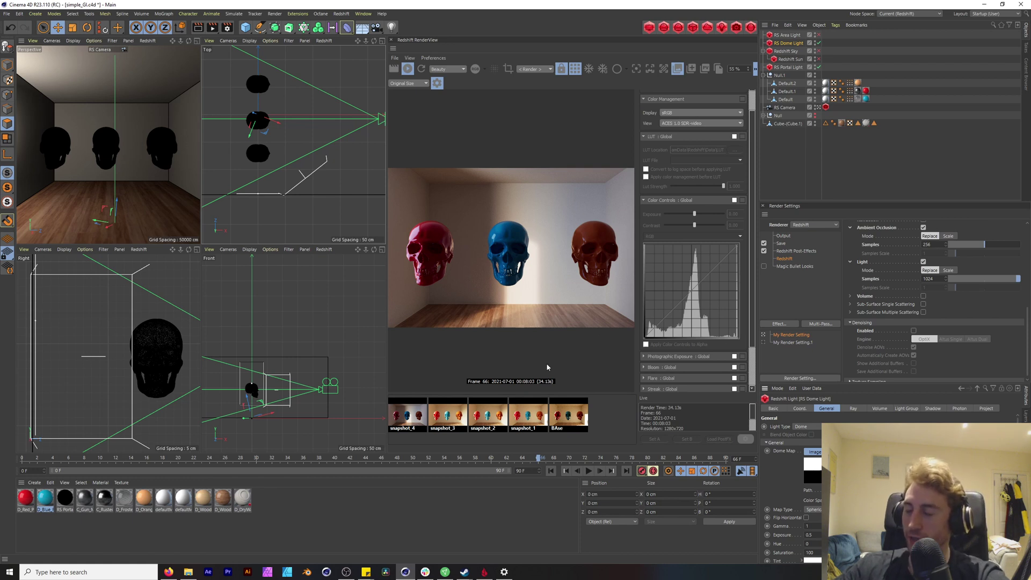
- Set the RS Dome Light's exposure to 2
double_click(813, 534)
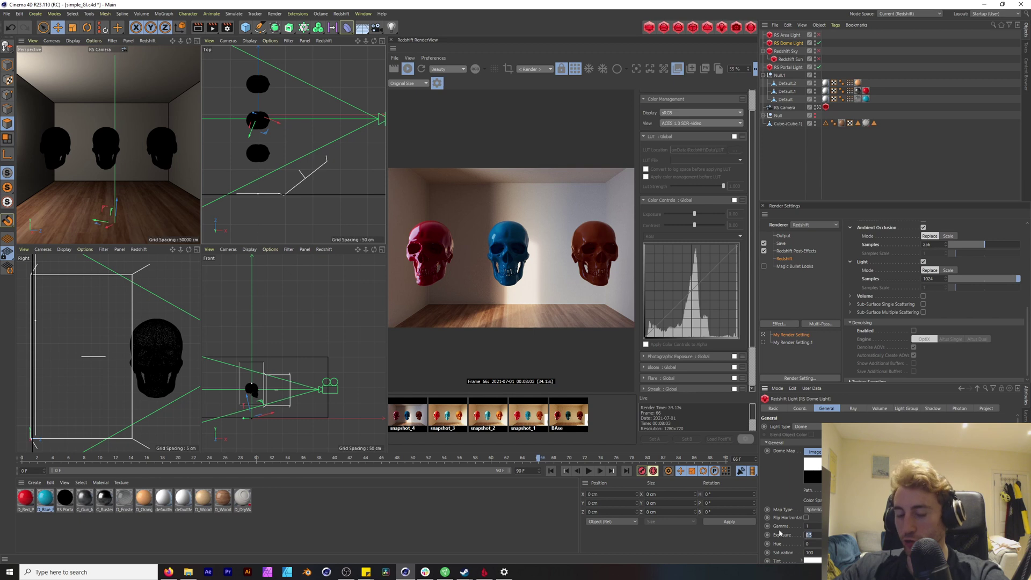
text(2)
key(Return)
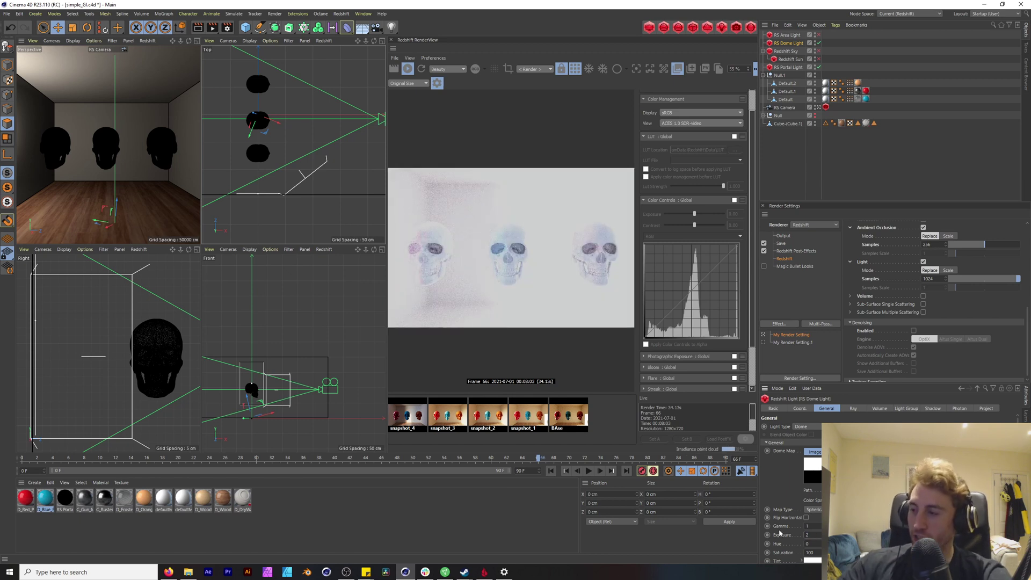
scroll(786, 475, down, 3)
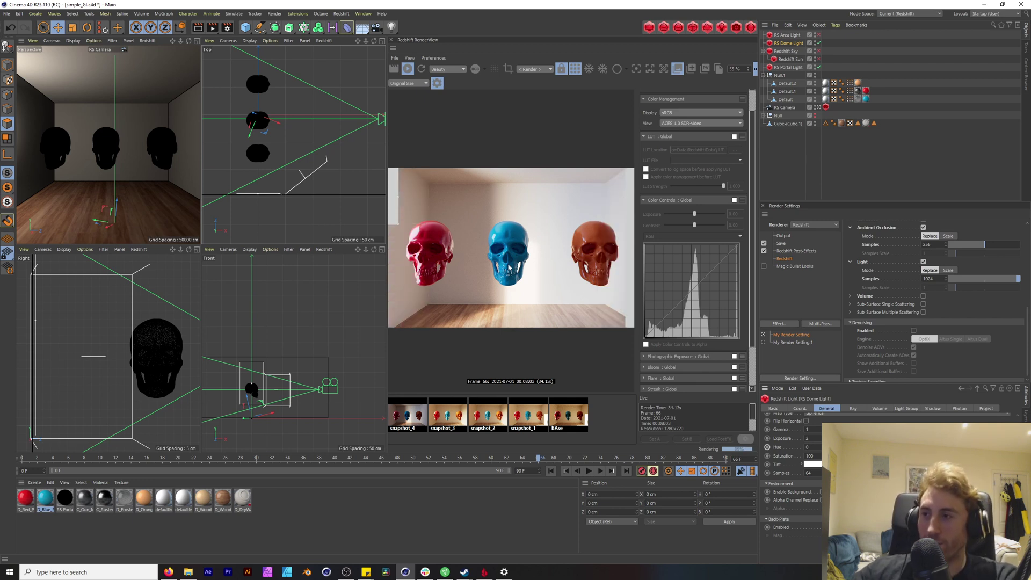
- Examine the brighter dome-lit render close up for noise on the blue skull and the back wall
scroll(540, 245, up, 3)
scroll(540, 246, up, 1)
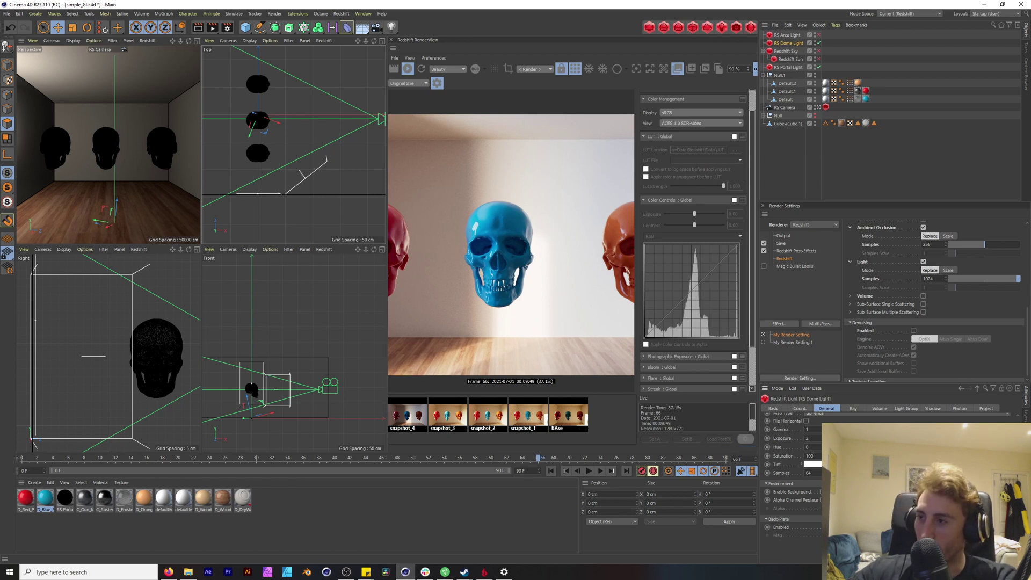
scroll(558, 215, down, 3)
scroll(578, 221, up, 2)
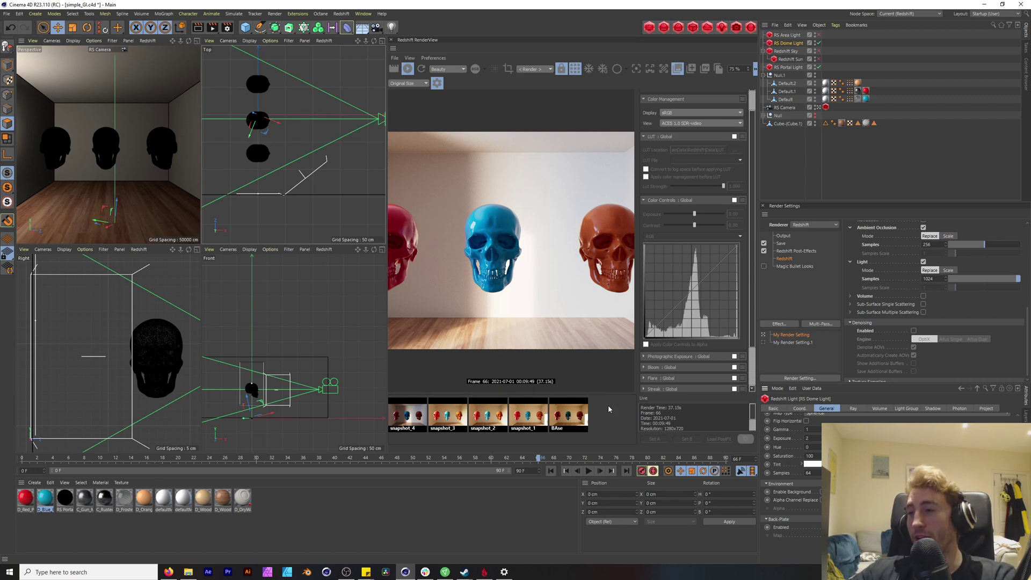
scroll(468, 198, up, 5)
scroll(452, 167, up, 7)
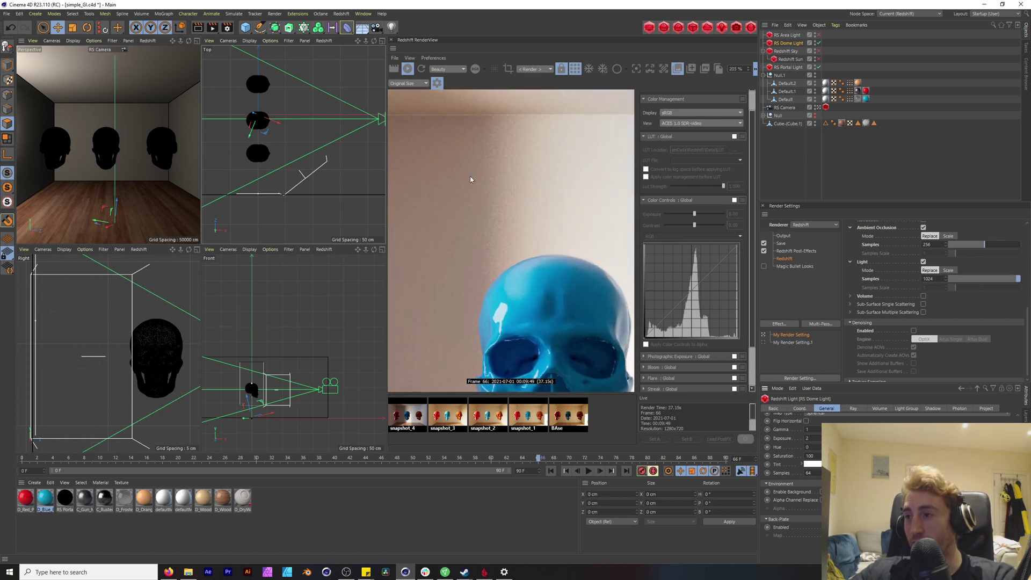
scroll(470, 180, down, 3)
scroll(516, 244, up, 3)
scroll(516, 244, down, 7)
scroll(518, 231, down, 5)
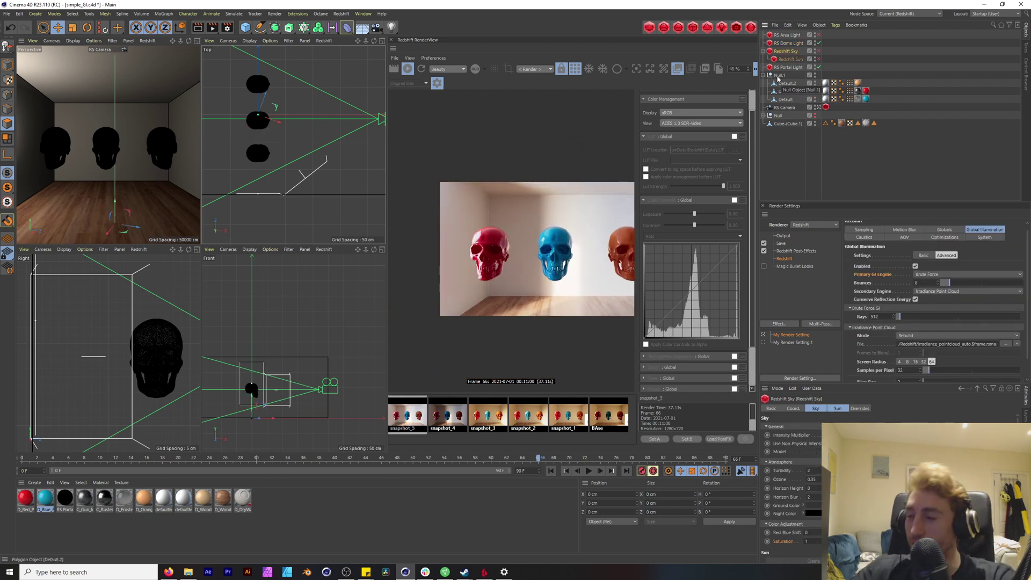
- Set the global illumination bounces to 10
scroll(580, 231, down, 2)
scroll(572, 225, up, 4)
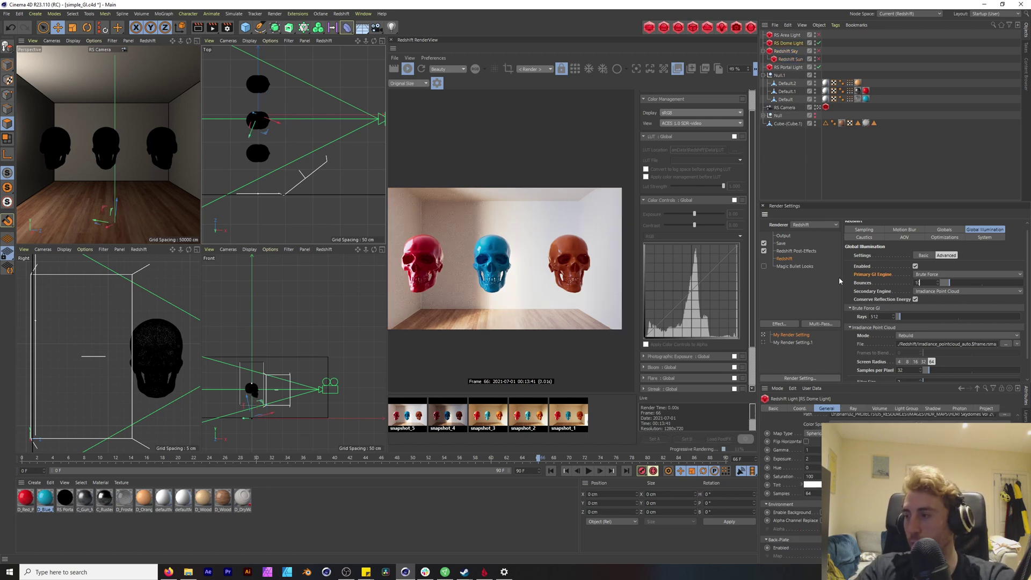
key(Return)
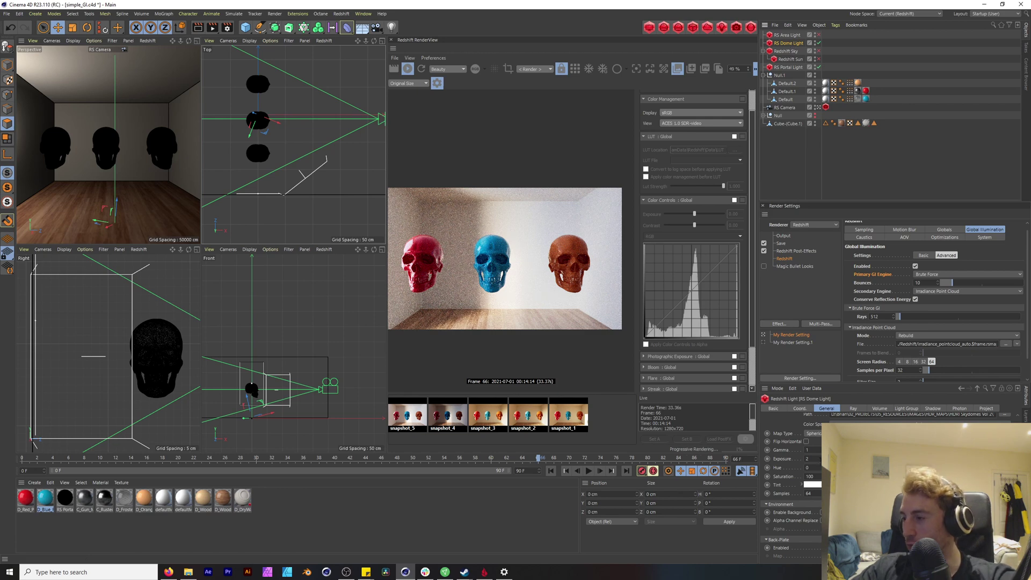
- Set the RS Dome Light's exposure to 1
drag(820, 459, 777, 451)
text(1)
key(Return)
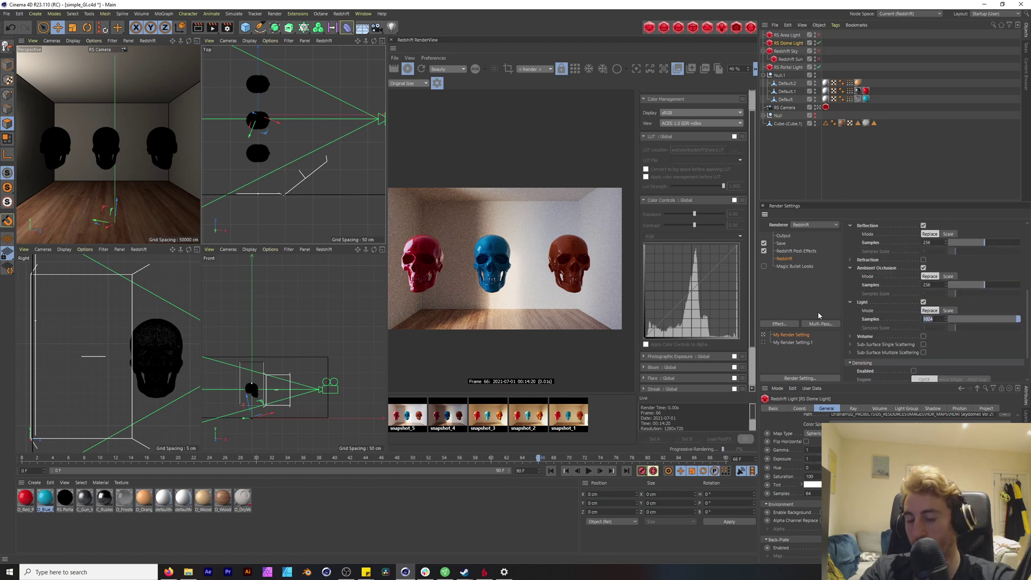
- Set the Light sample override to 512 samples and switch the preview to bucket rendering
text(512)
key(Return)
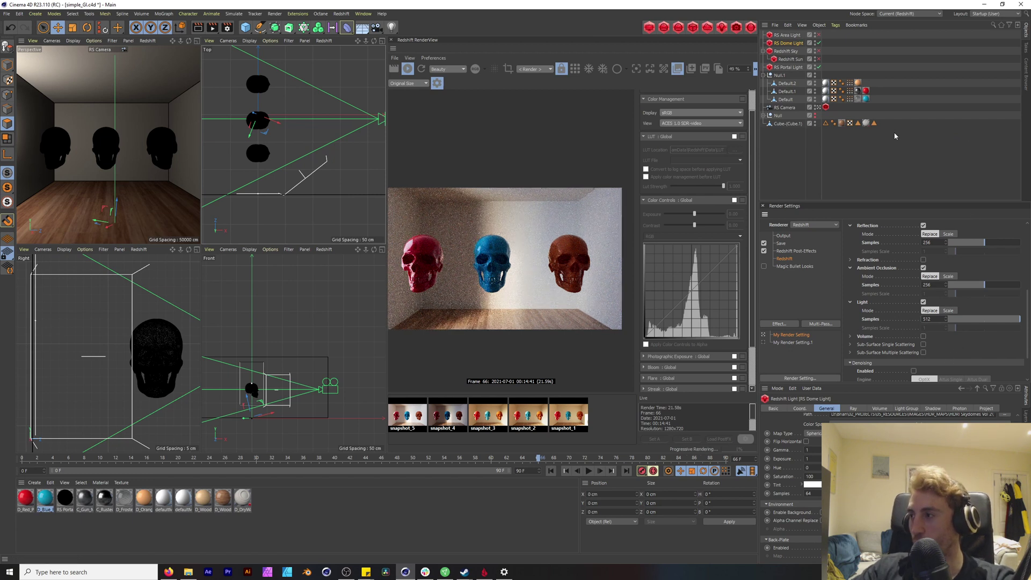
click(575, 68)
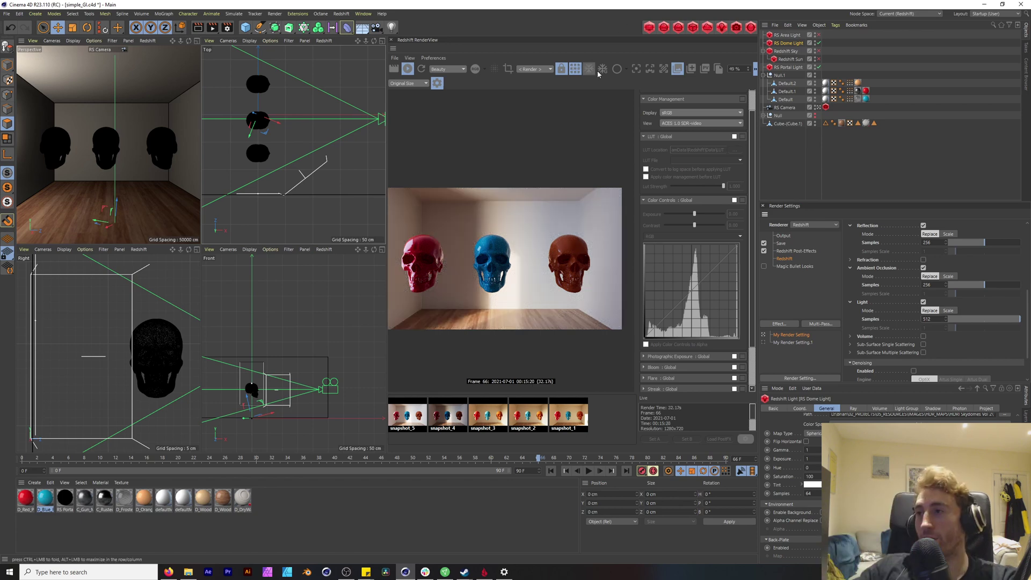
- Store a snapshot of the render and compare it with the previous brighter snapshot, including the wall noise close up
click(691, 69)
click(445, 416)
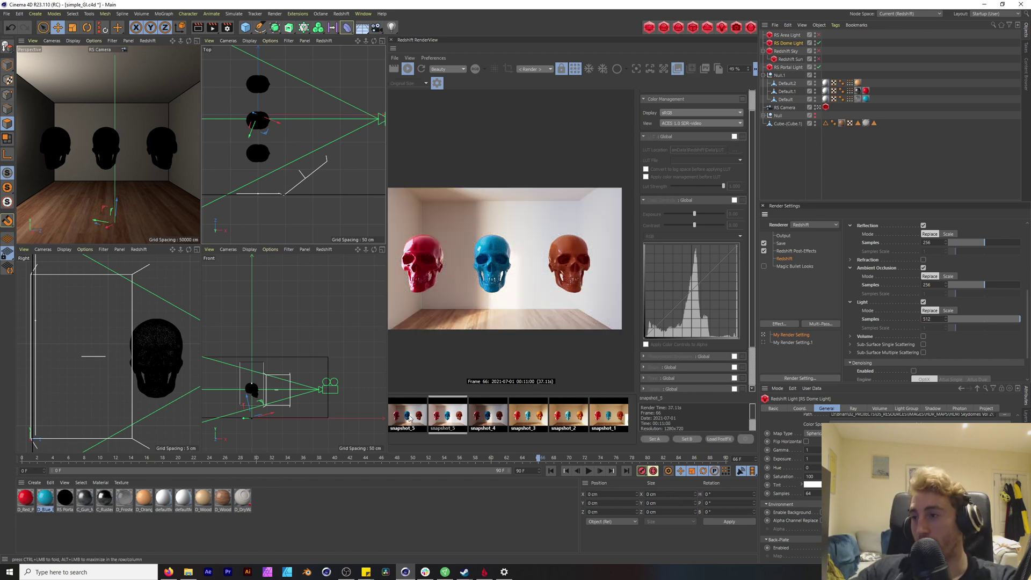
click(410, 417)
click(445, 416)
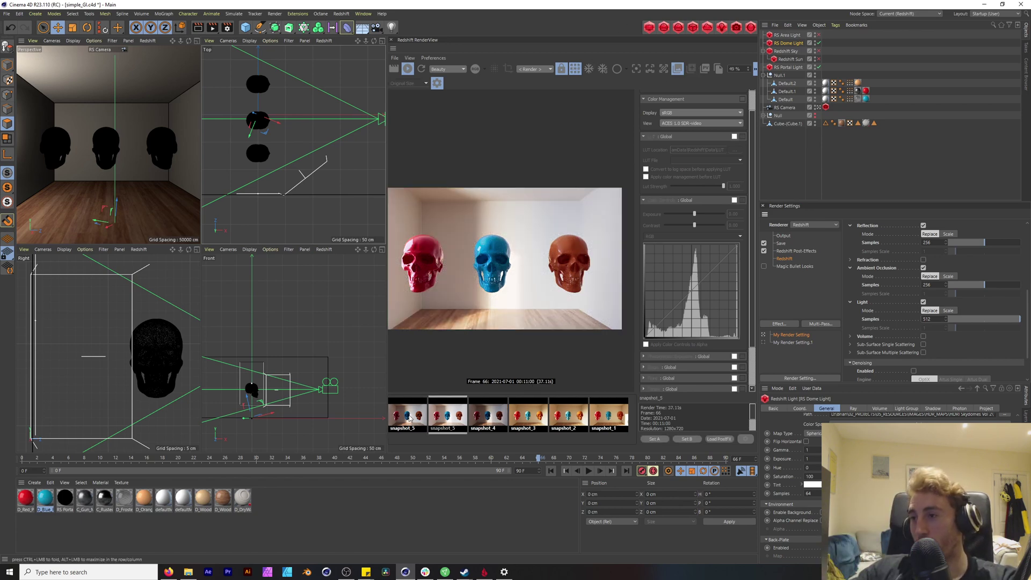
key(Left)
key(Right)
key(Left)
key(Right)
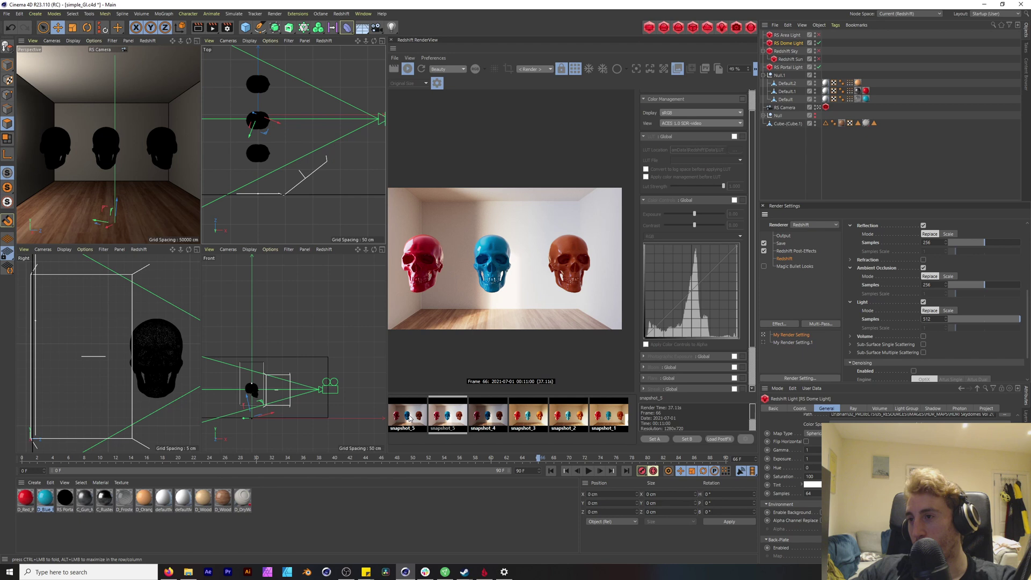
click(409, 418)
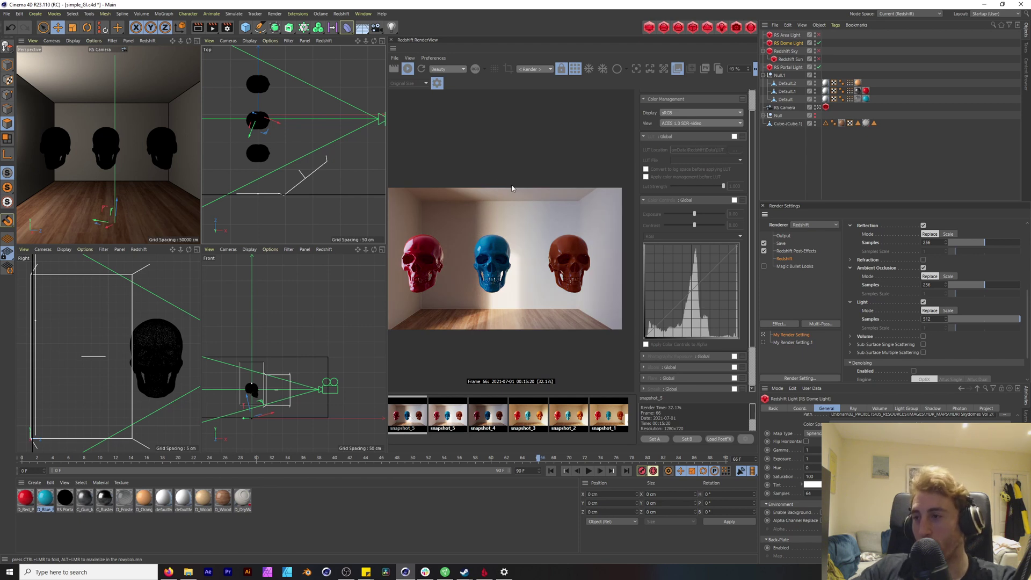
scroll(511, 226, up, 5)
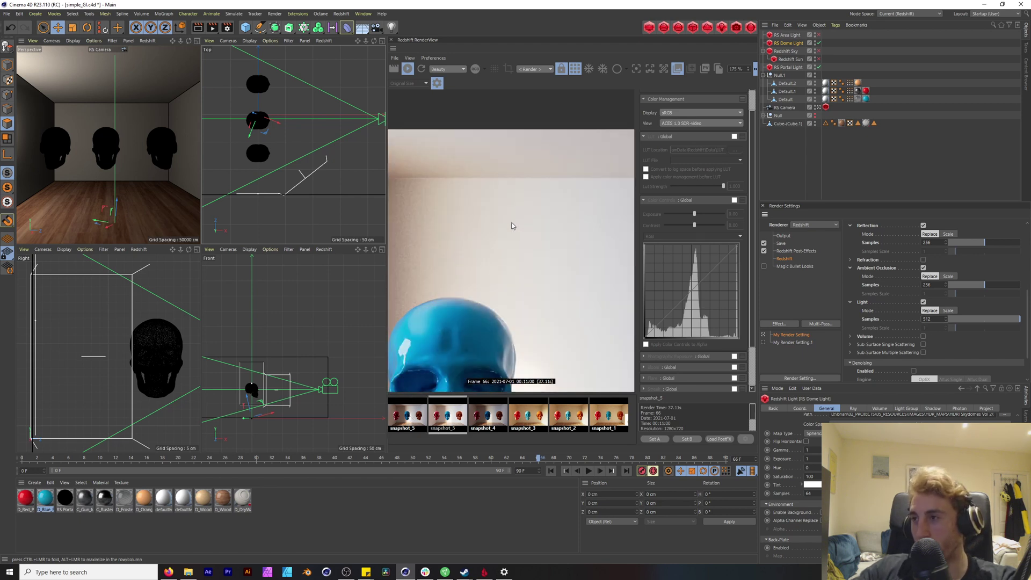
click(413, 413)
click(414, 413)
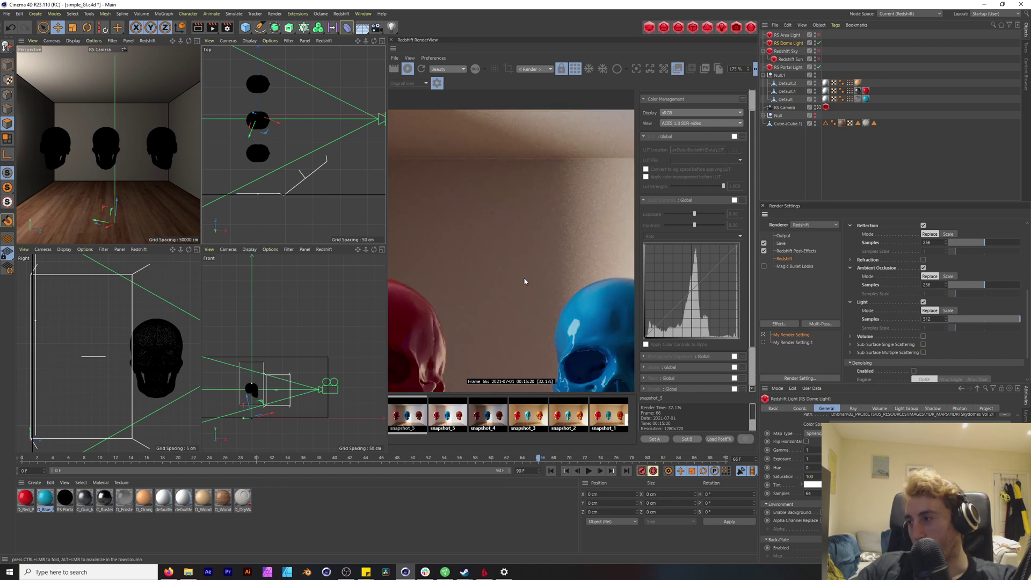
- Adjust the Light sample override and set the Brute Force GI rays to 1024, inspecting the resulting render around the blue skull
double_click(927, 318)
text(12)
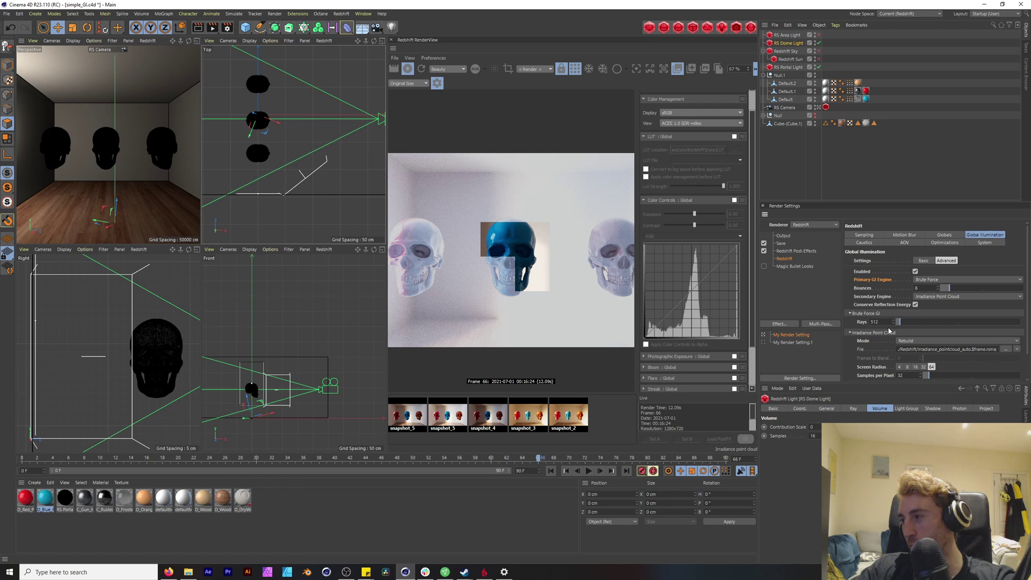
drag(885, 322, 859, 319)
text(1024)
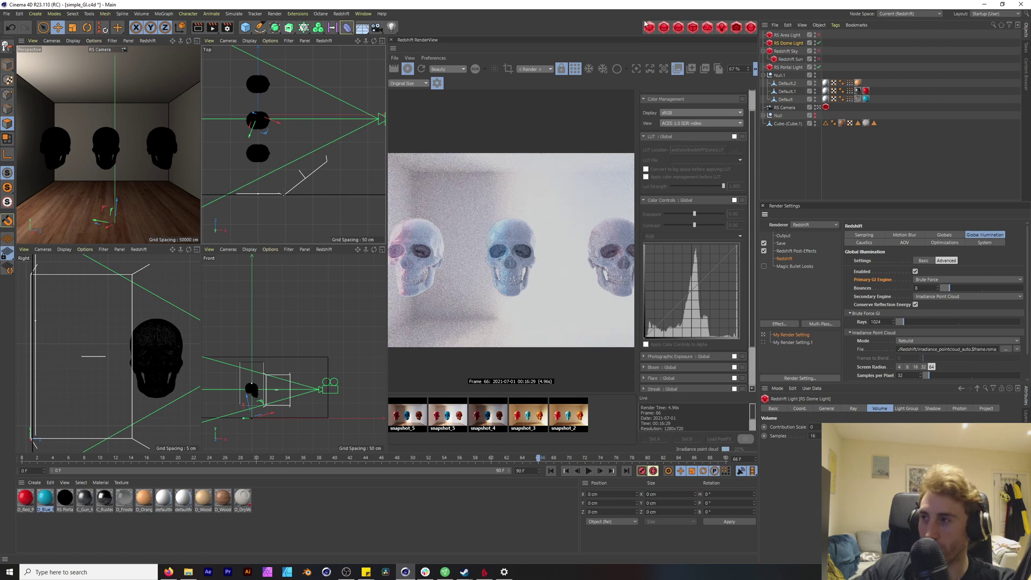
scroll(532, 365, down, 2)
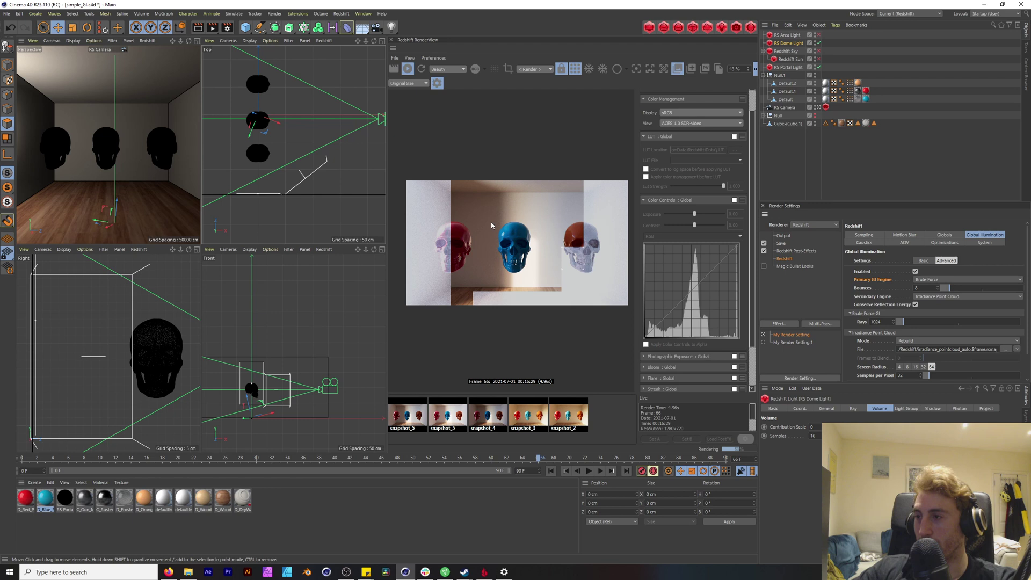
scroll(528, 232, up, 2)
scroll(529, 235, up, 5)
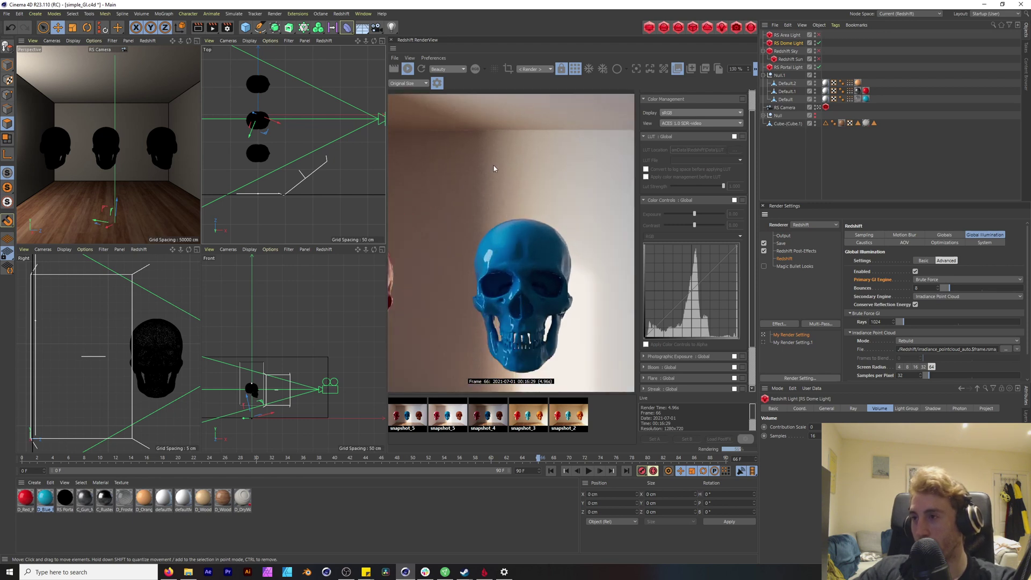
scroll(494, 170, down, 7)
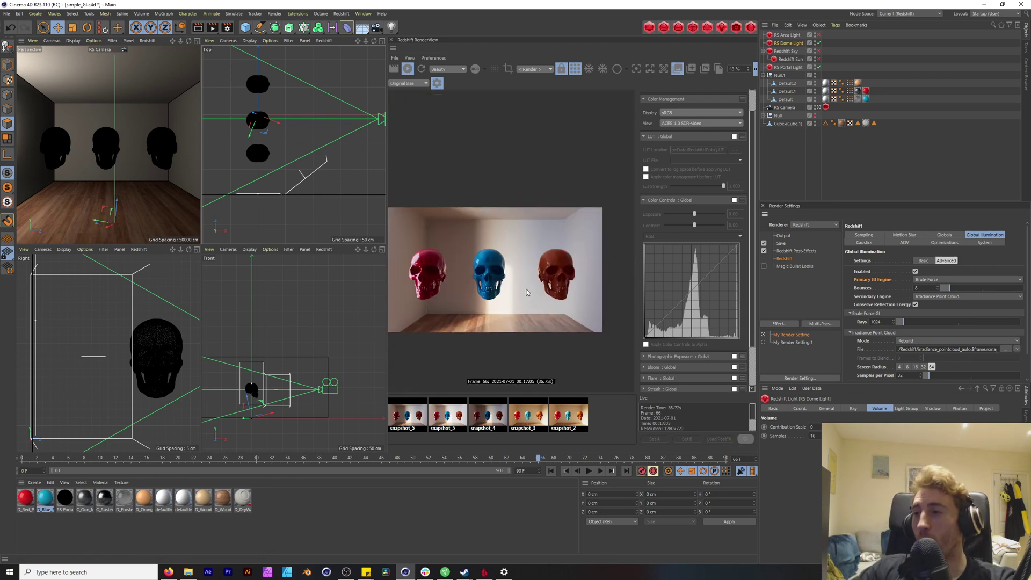
middle_drag(526, 289, 557, 274)
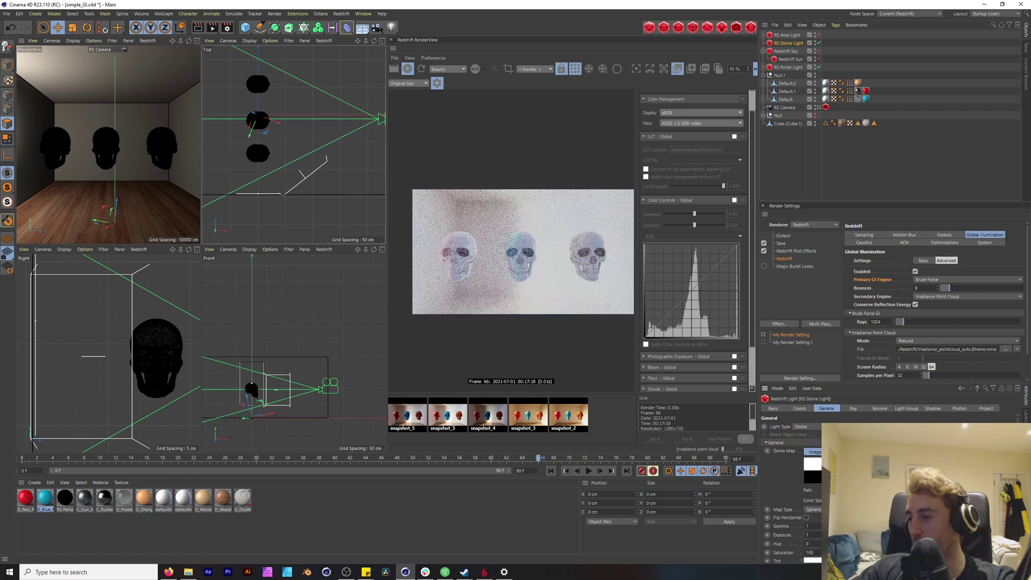
- Turn the RS Area Light back on alongside the RS Dome Light
click(819, 35)
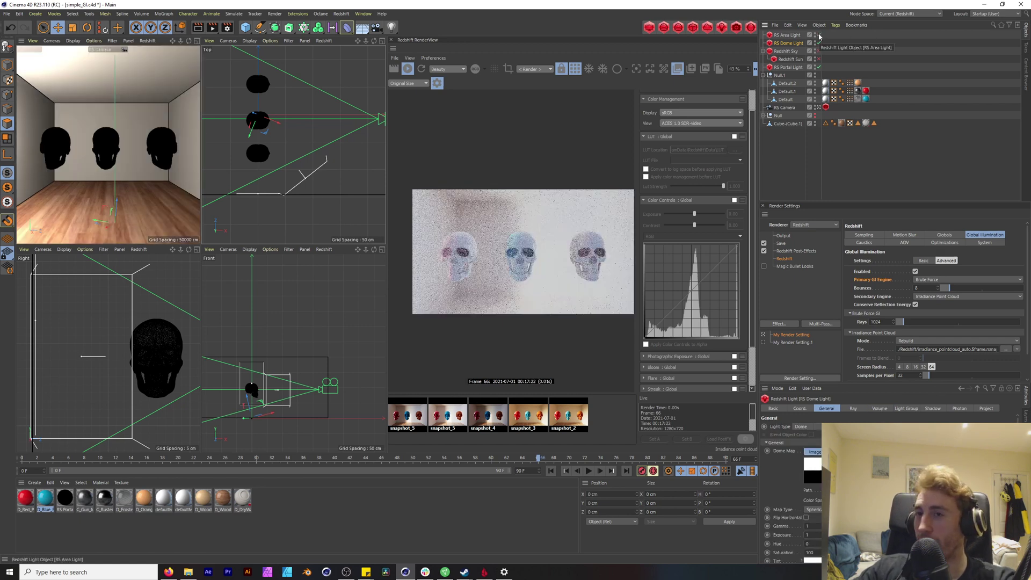
click(818, 35)
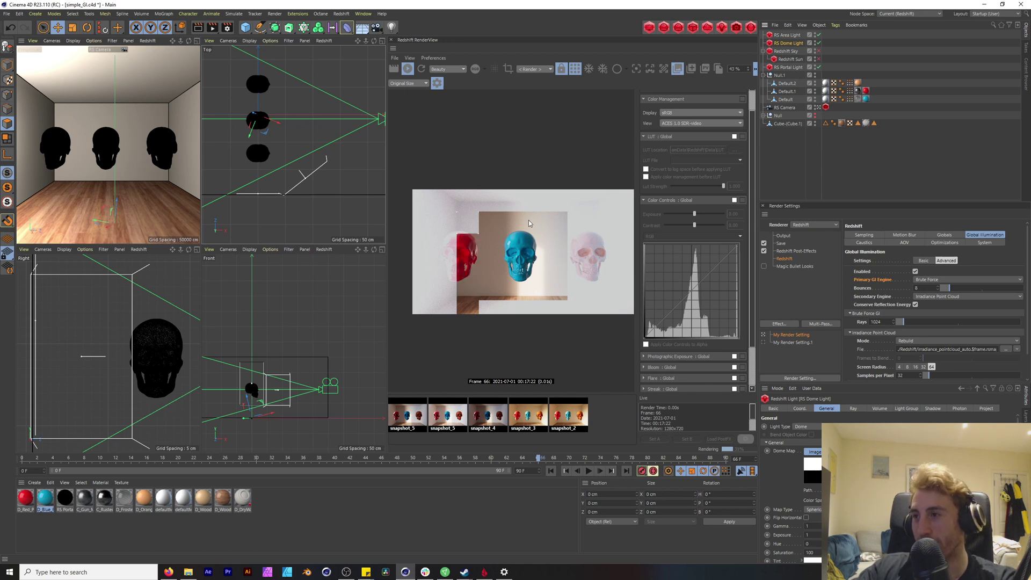
scroll(575, 295, down, 1)
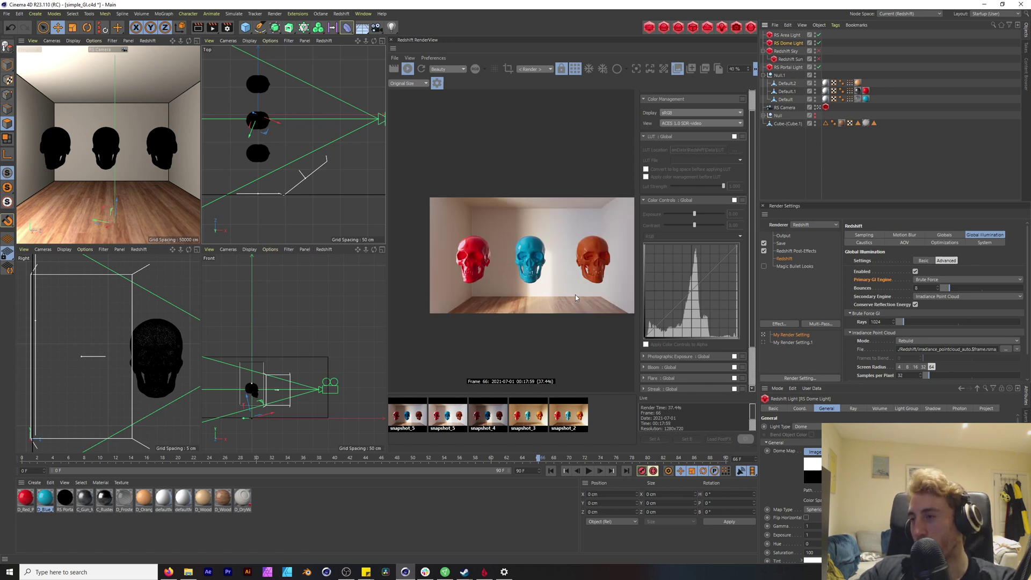
- Store a snapshot of the combined area and dome lighting and compare it with an earlier dome-only snapshot
click(691, 68)
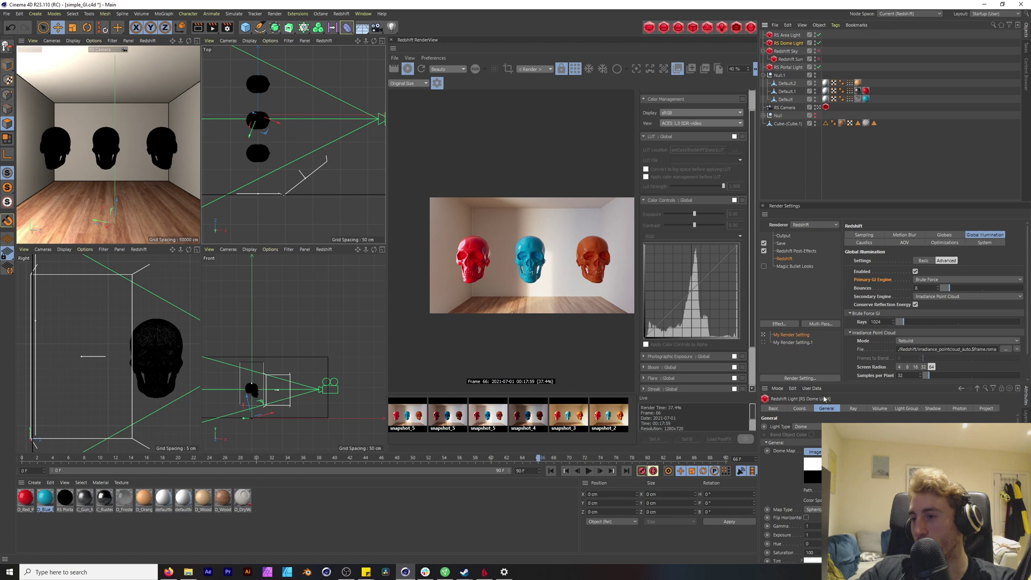
click(426, 400)
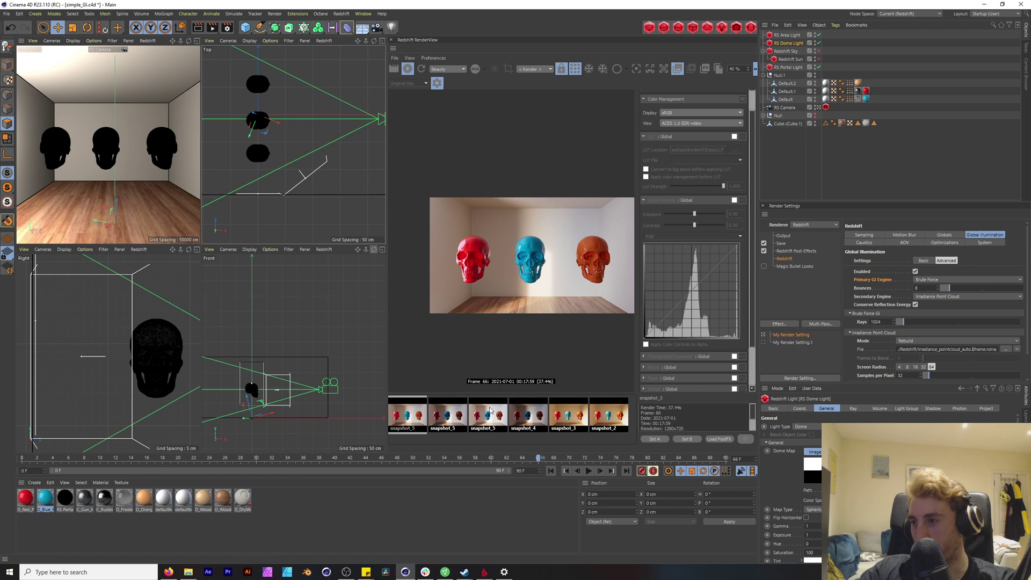
click(475, 416)
click(409, 416)
- Enable shadows for the RS Area Light
click(786, 35)
scroll(805, 494, down, 3)
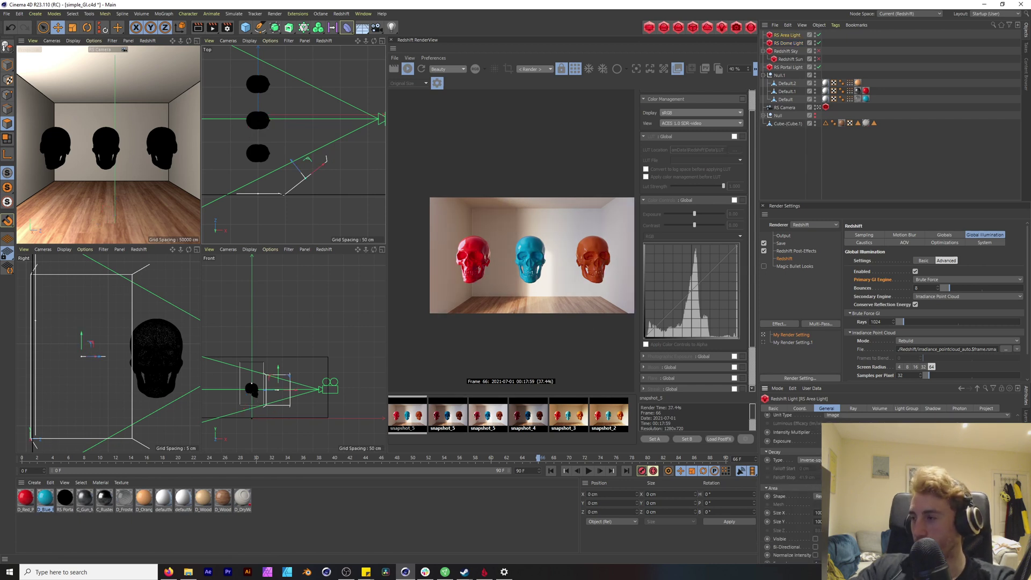
click(934, 408)
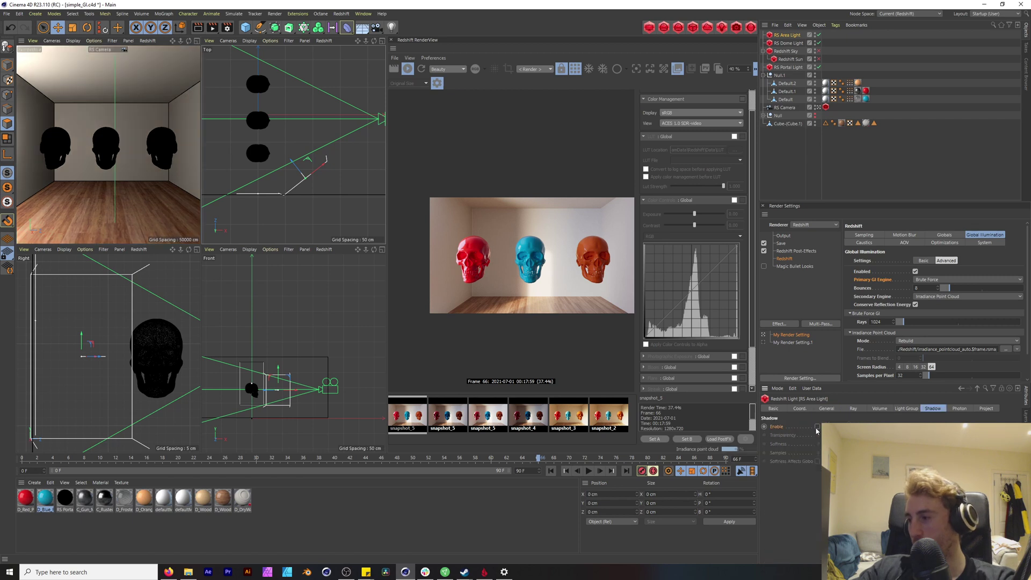
click(817, 427)
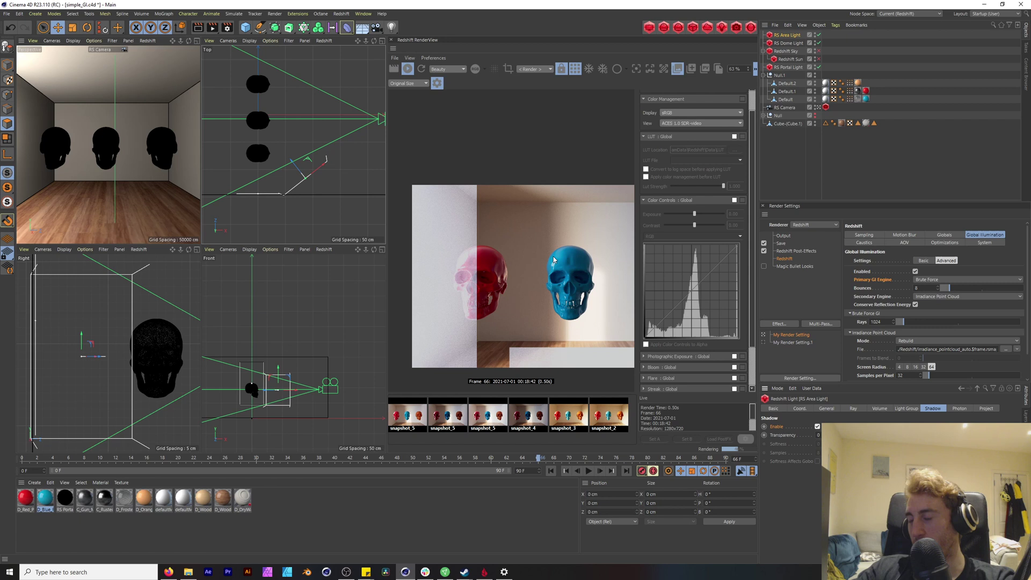
- Inspect the skull render with the area light's shadows and store a snapshot of it
middle_drag(586, 282, 543, 287)
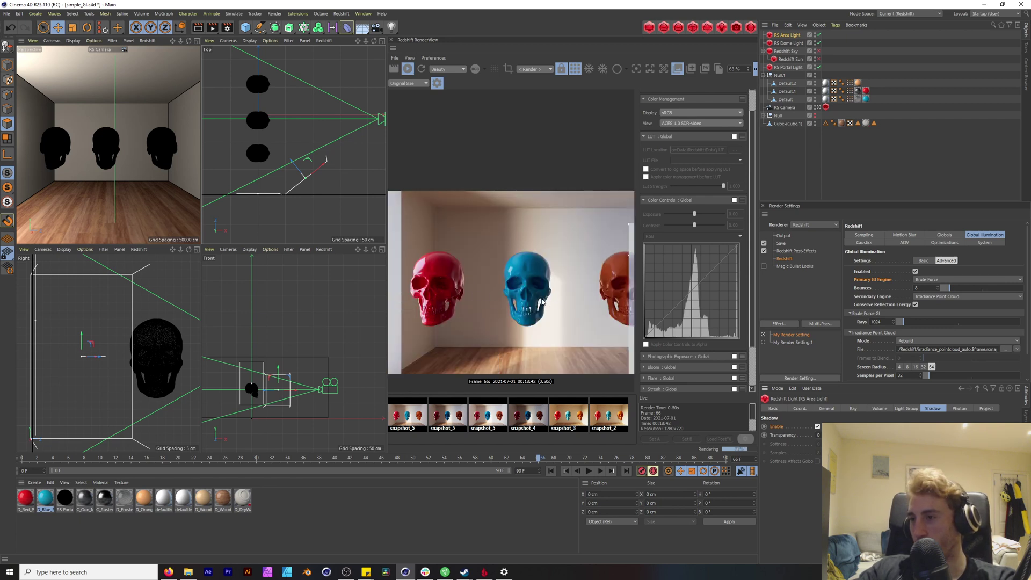
scroll(535, 283, down, 2)
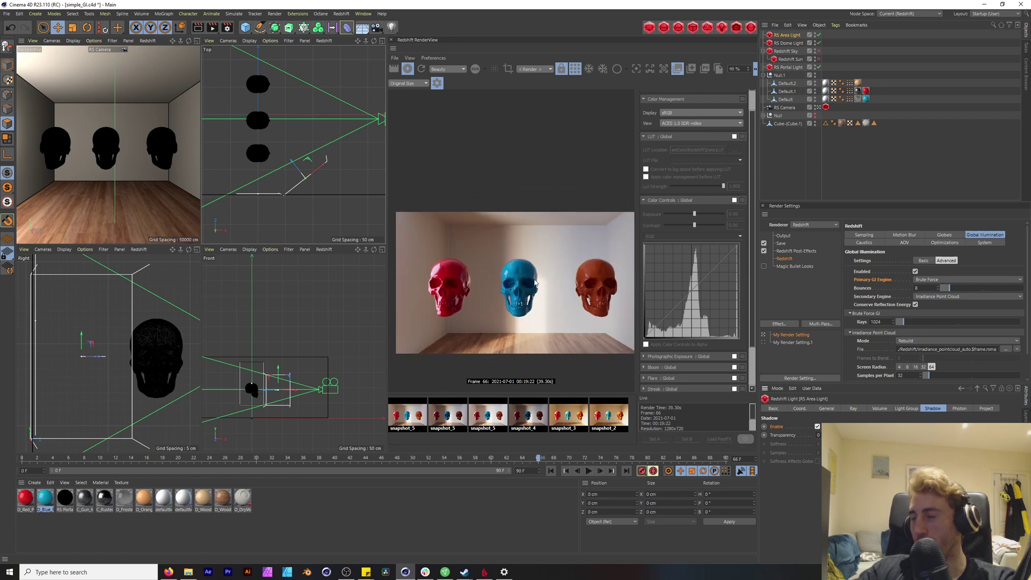
click(688, 70)
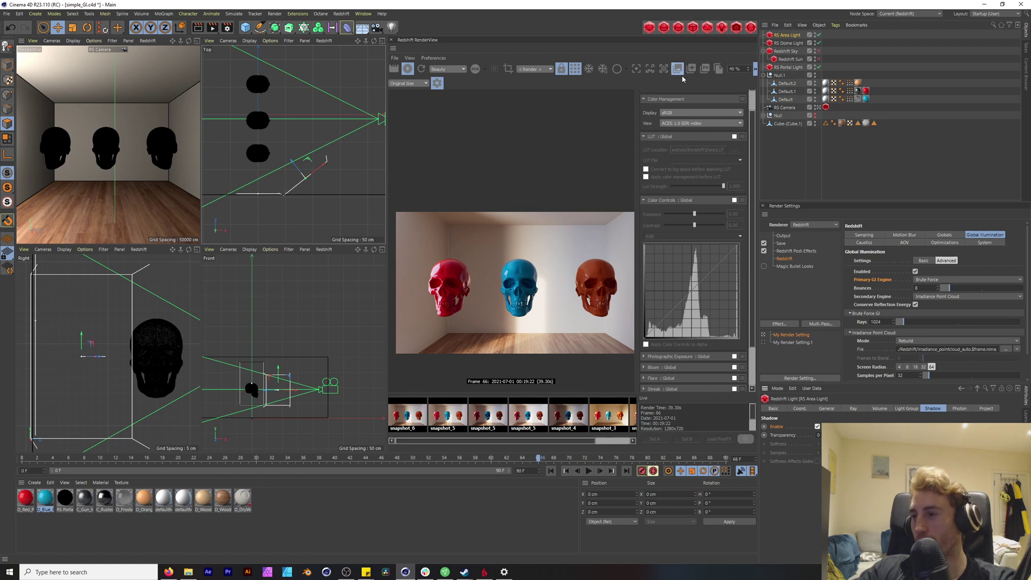
- Step through the stored render snapshots to compare the different lighting setups on the three skulls
click(615, 442)
click(426, 423)
key(Right)
key(Right)
key(Right)
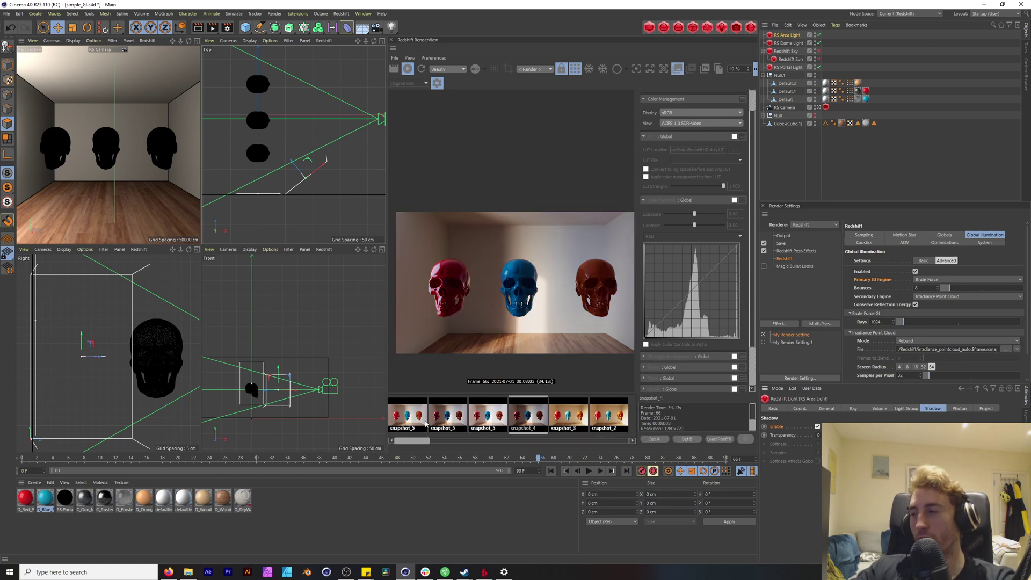
key(Right)
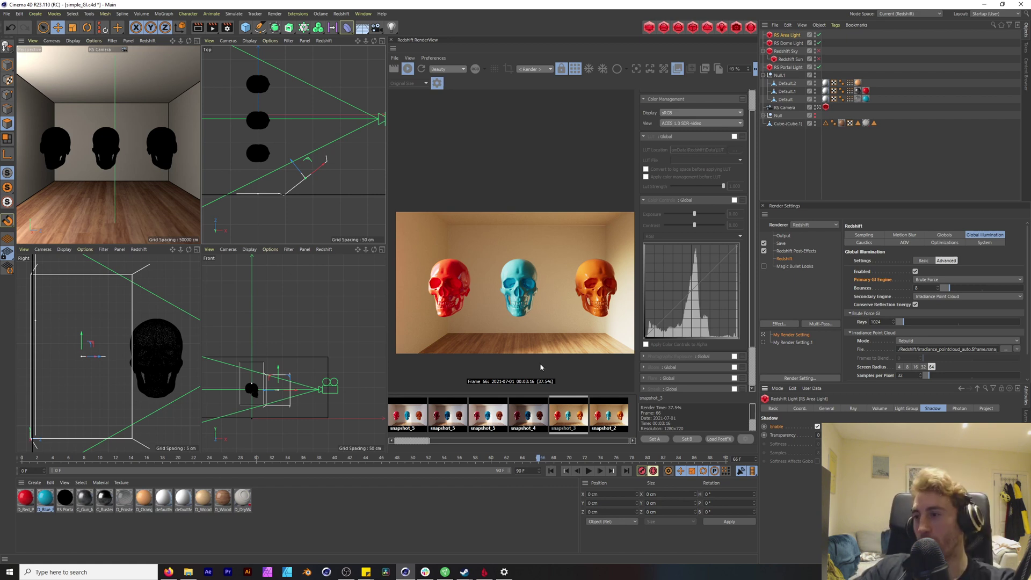
click(578, 408)
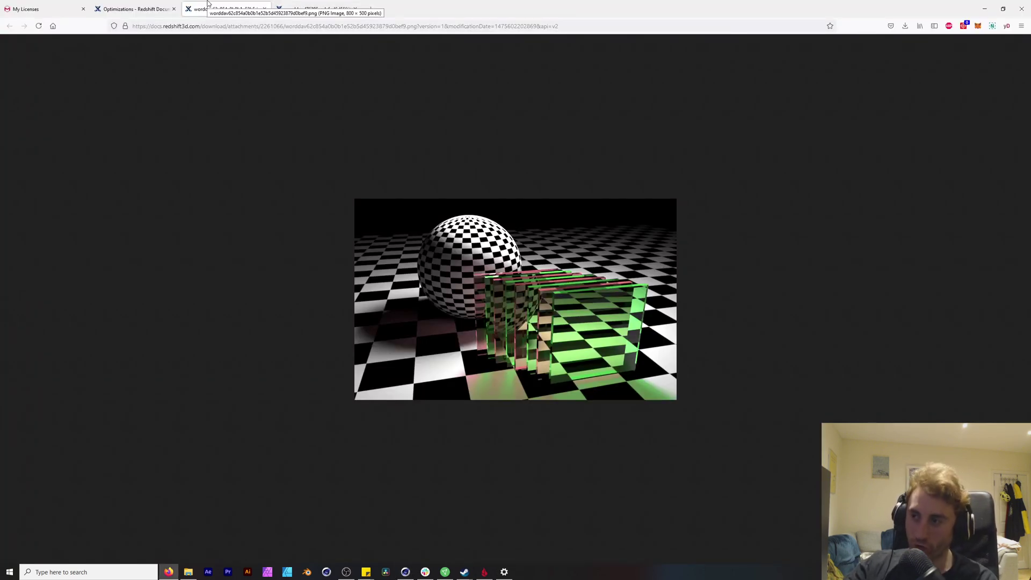
- Compare the two Redshift documentation example images of the glass panes beside the checkered sphere in the browser
click(317, 9)
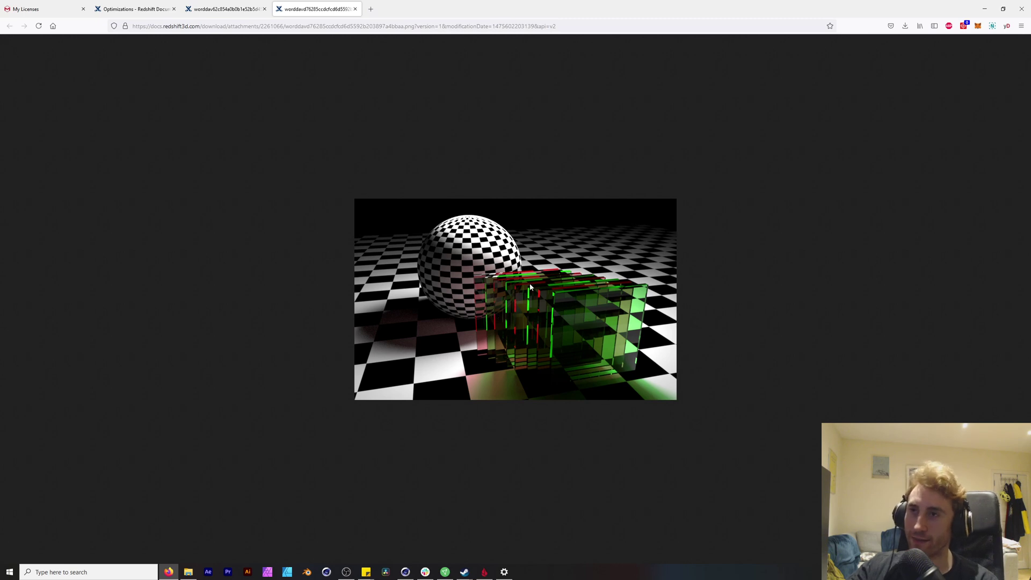
click(224, 5)
click(306, 5)
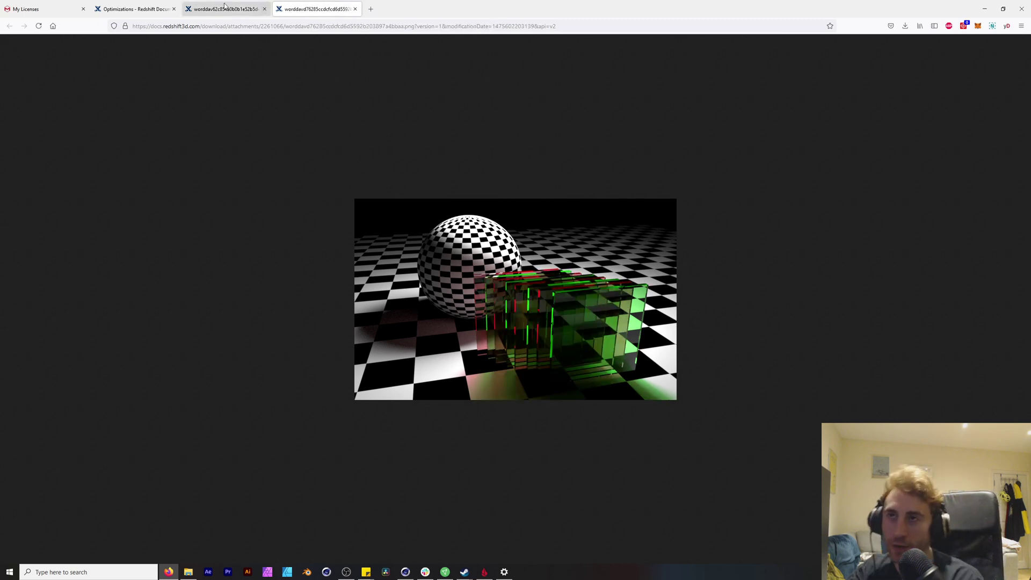
click(237, 6)
click(301, 7)
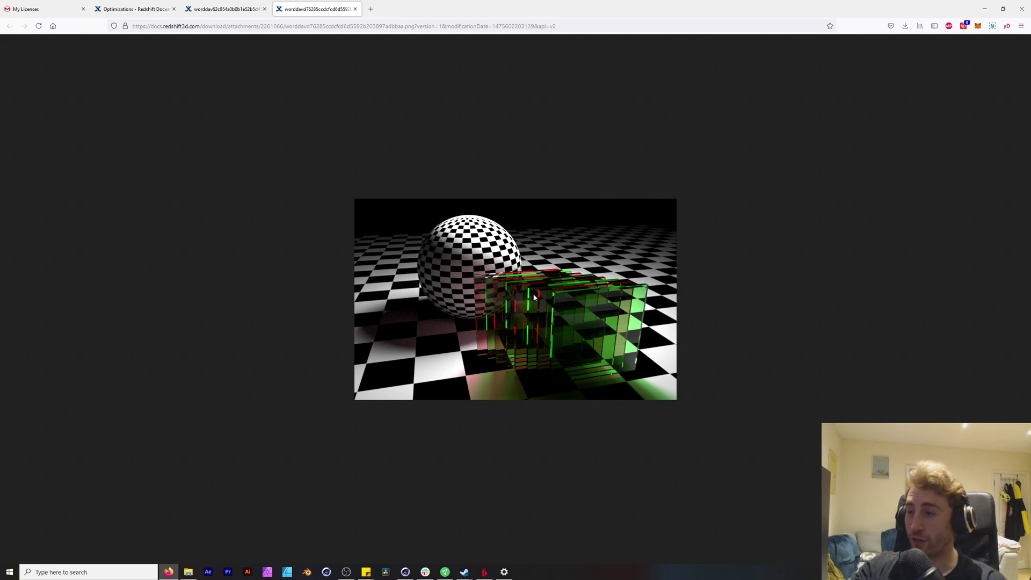
- Switch back to Cinema 4D and set the trace depths to reflection 8, refraction 2 and combined 10
key(alt+Tab)
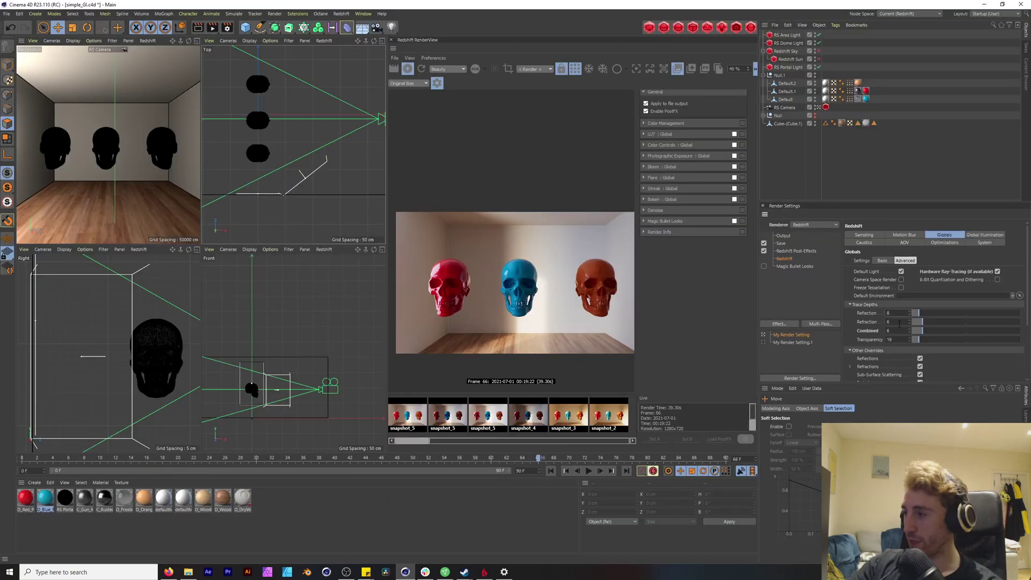
double_click(900, 322)
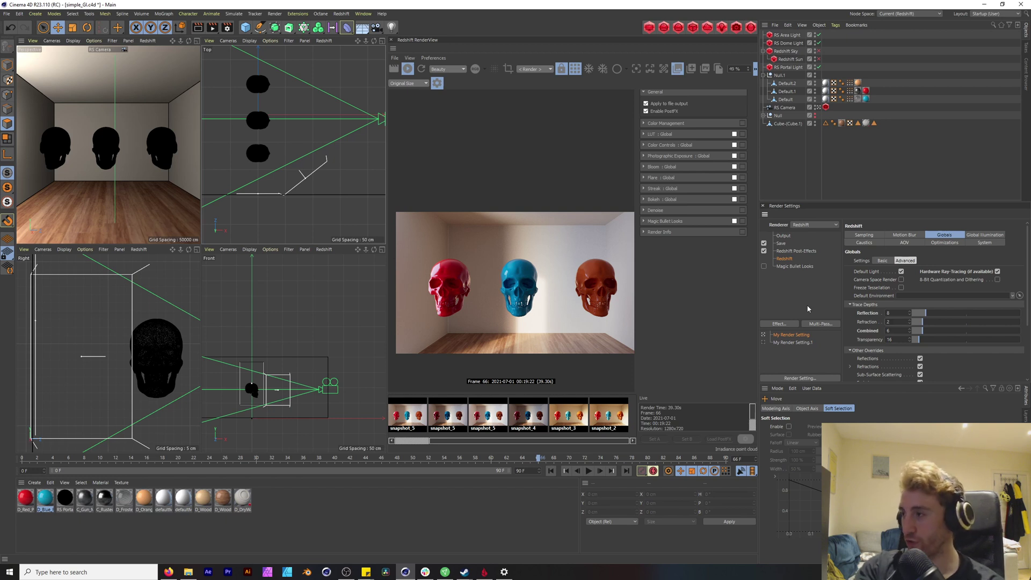
key(Tab)
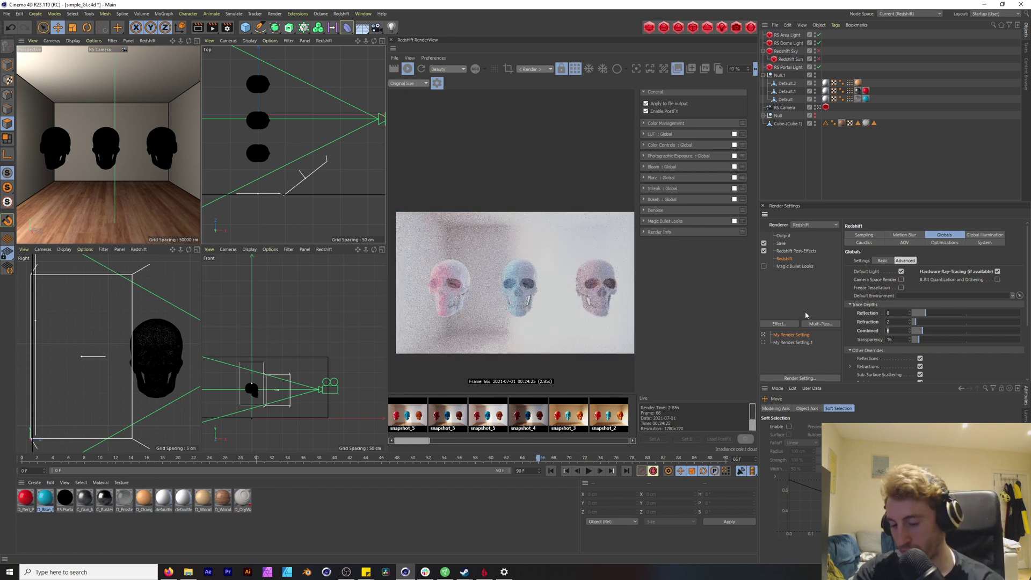
text(10)
click(898, 340)
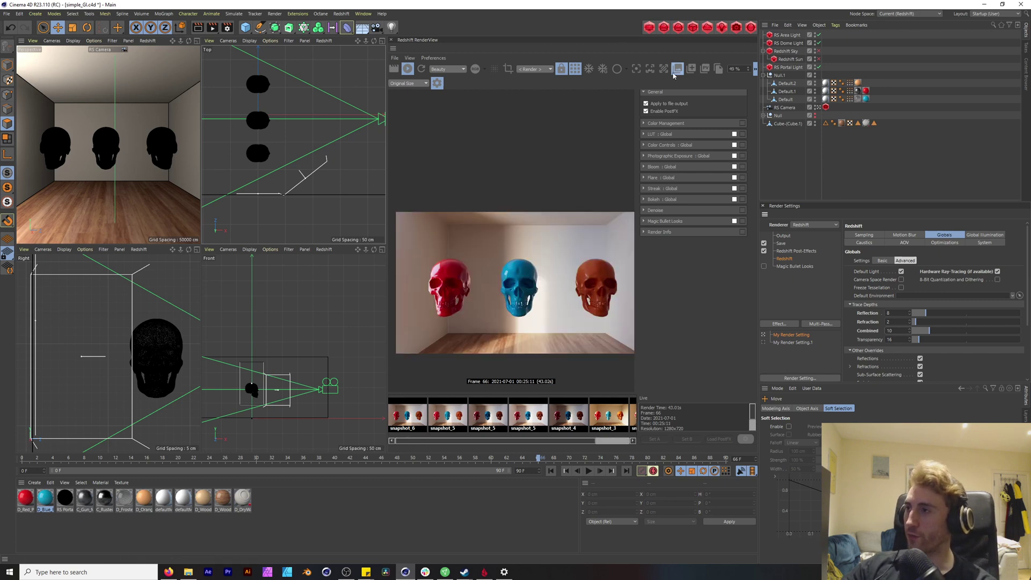
- Store a snapshot of the new render and examine the red and blue skulls up close in the previous snapshot
click(692, 69)
click(430, 406)
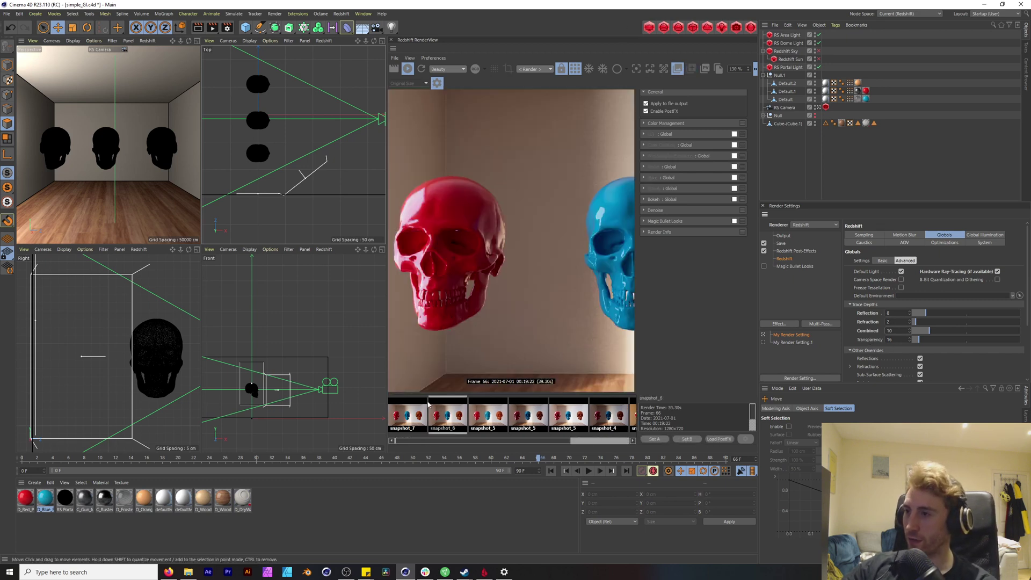
scroll(525, 305, down, 3)
scroll(534, 302, down, 1)
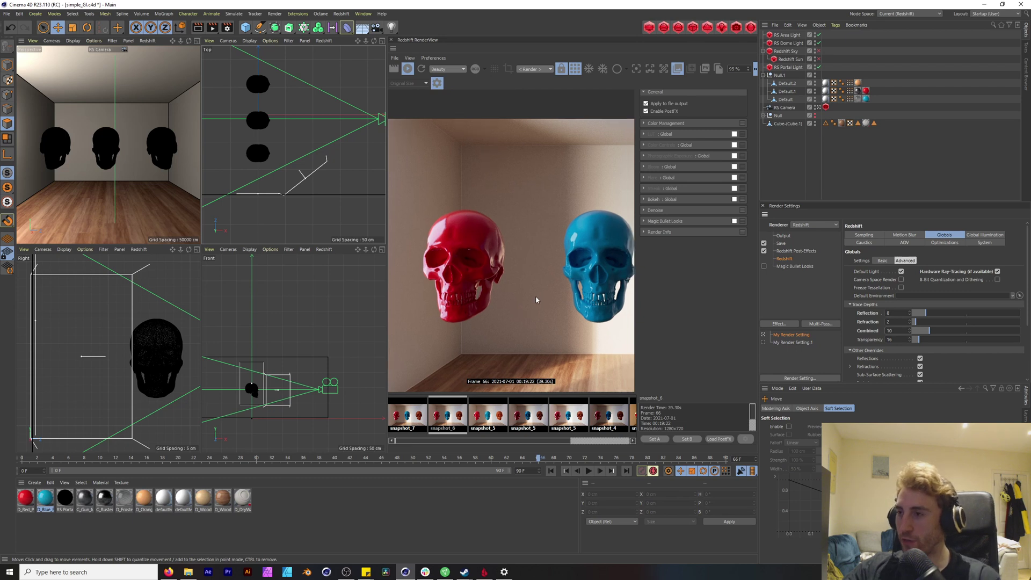
scroll(528, 282, up, 8)
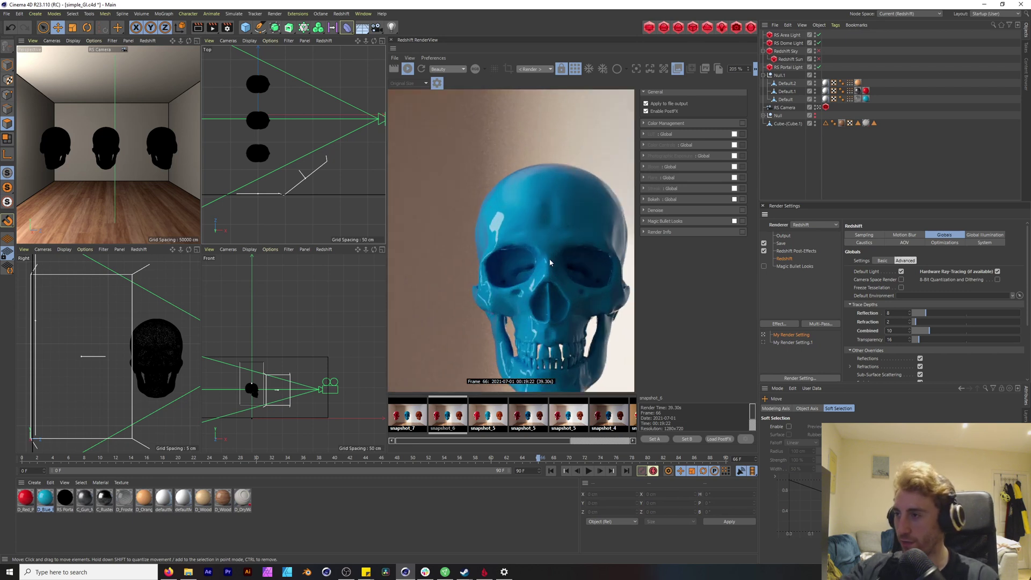
middle_drag(550, 262, 713, 284)
middle_drag(549, 314, 334, 317)
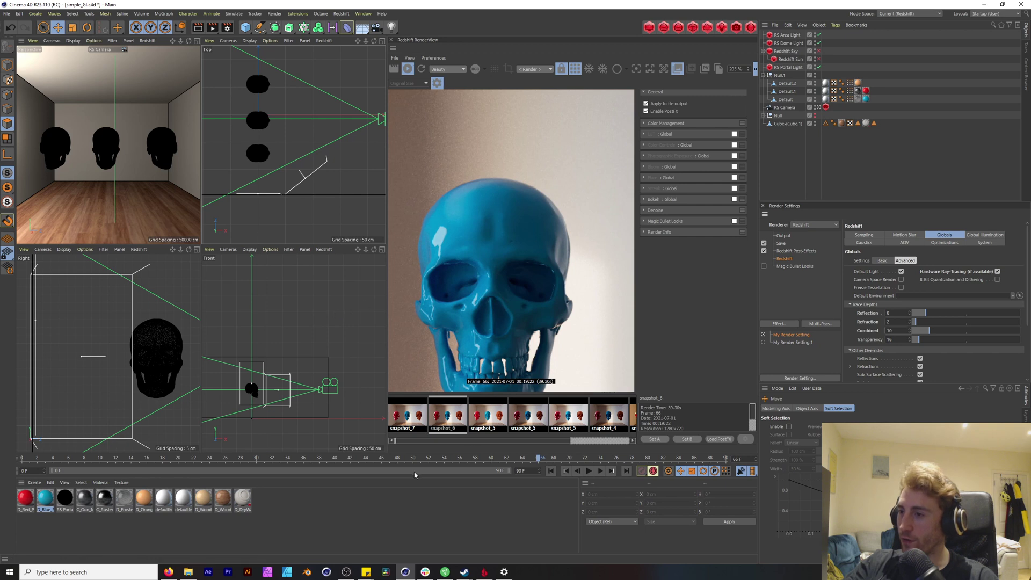
- Compare the two latest snapshots up close on the orange skull
click(406, 417)
middle_drag(607, 311, 309, 333)
click(448, 416)
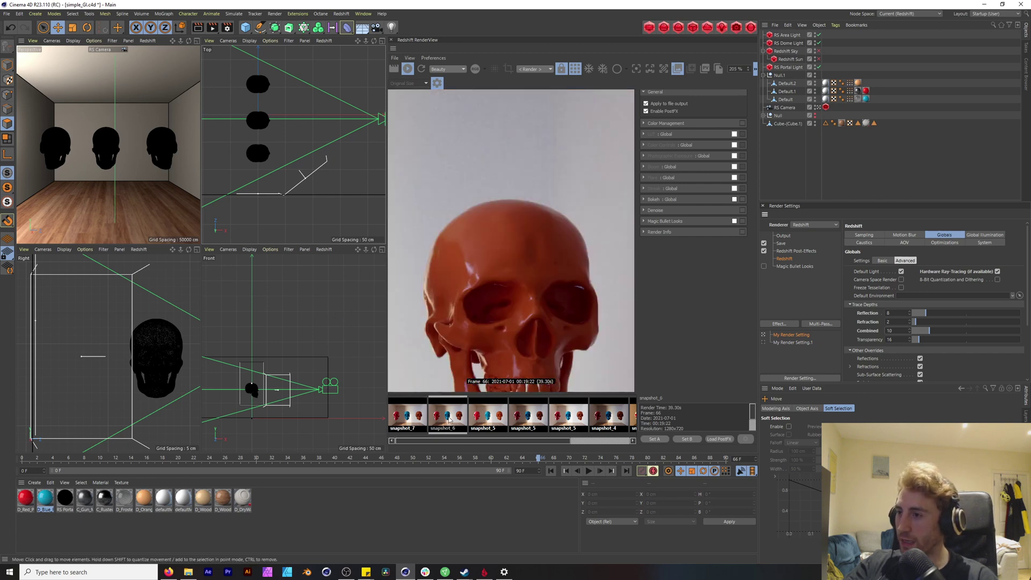
scroll(554, 288, up, 3)
middle_drag(554, 288, 474, 267)
scroll(510, 294, down, 2)
click(413, 416)
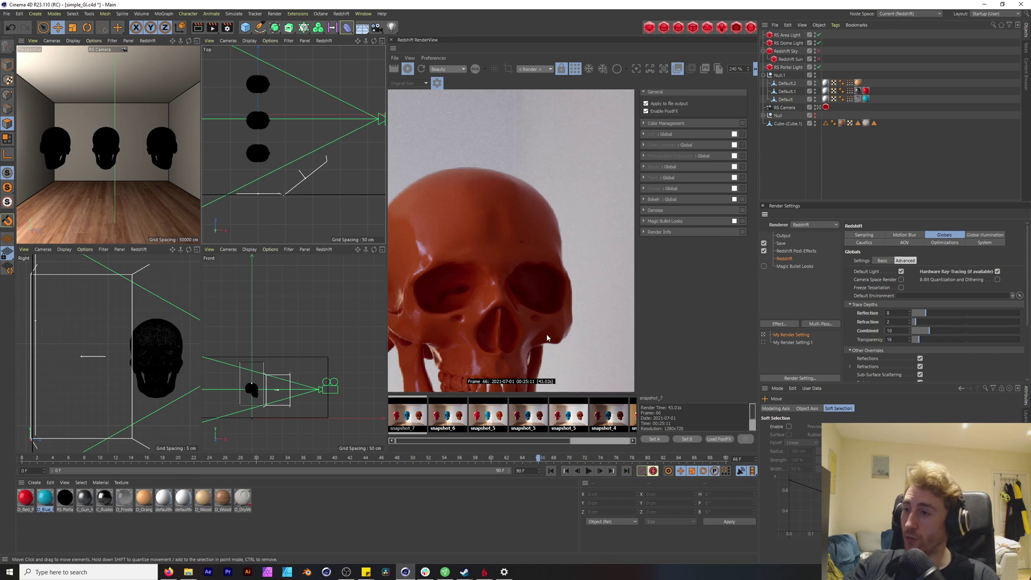
- Compare the two latest snapshots on the blue skull, focusing on the reflections around its eye socket
middle_drag(547, 268, 720, 245)
scroll(557, 269, down, 4)
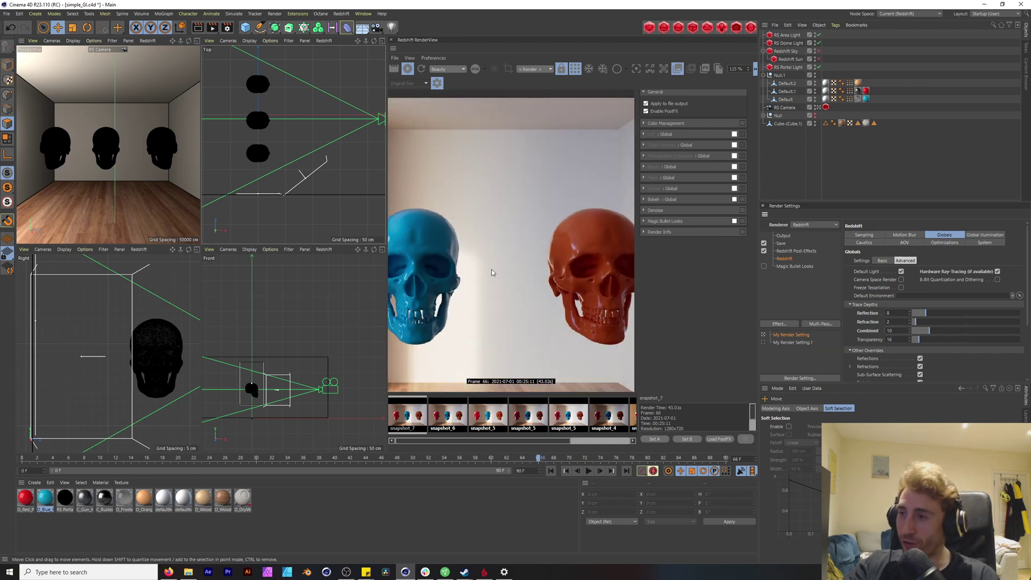
middle_drag(492, 270, 586, 265)
scroll(541, 255, up, 2)
scroll(541, 255, up, 5)
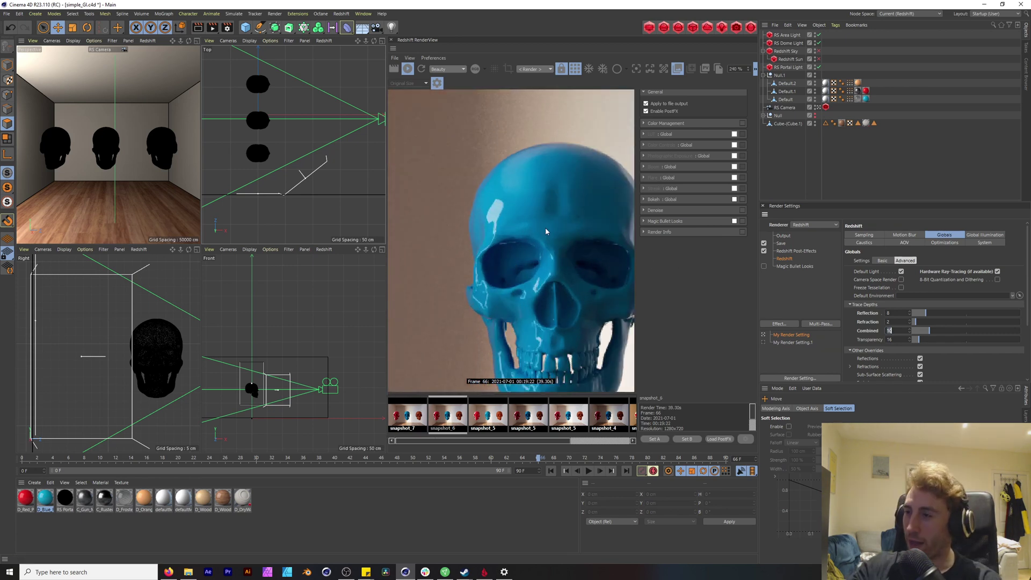
click(445, 415)
click(416, 416)
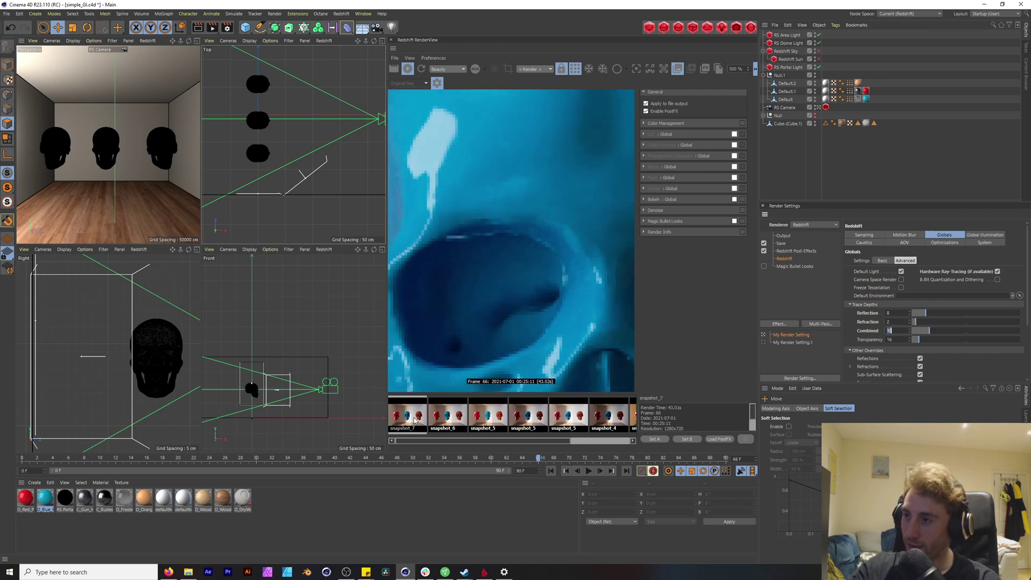
click(439, 417)
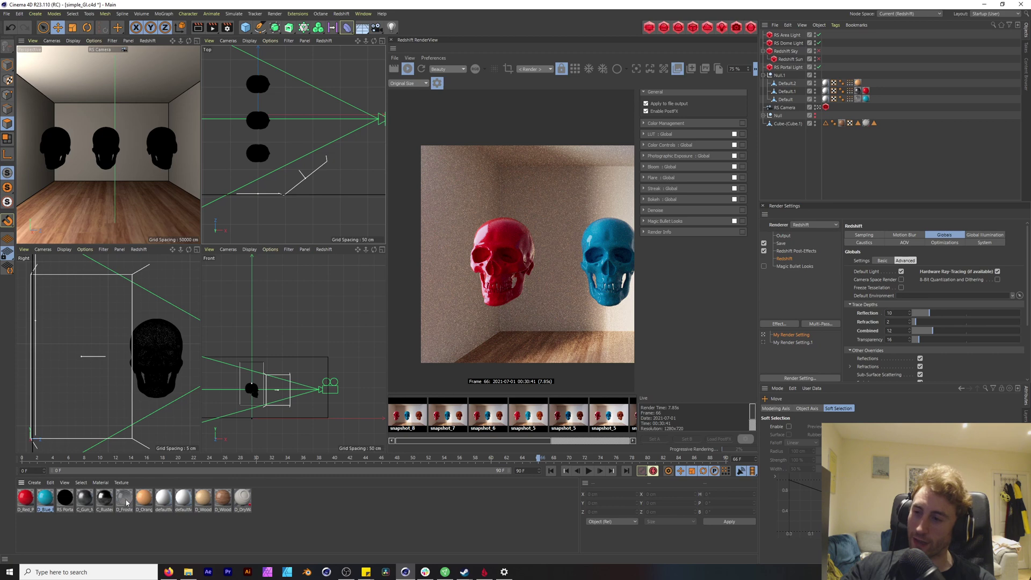
- Apply the frosted material to the middle skull and delete its D_Blue_Plastic material tag
drag(154, 166, 105, 141)
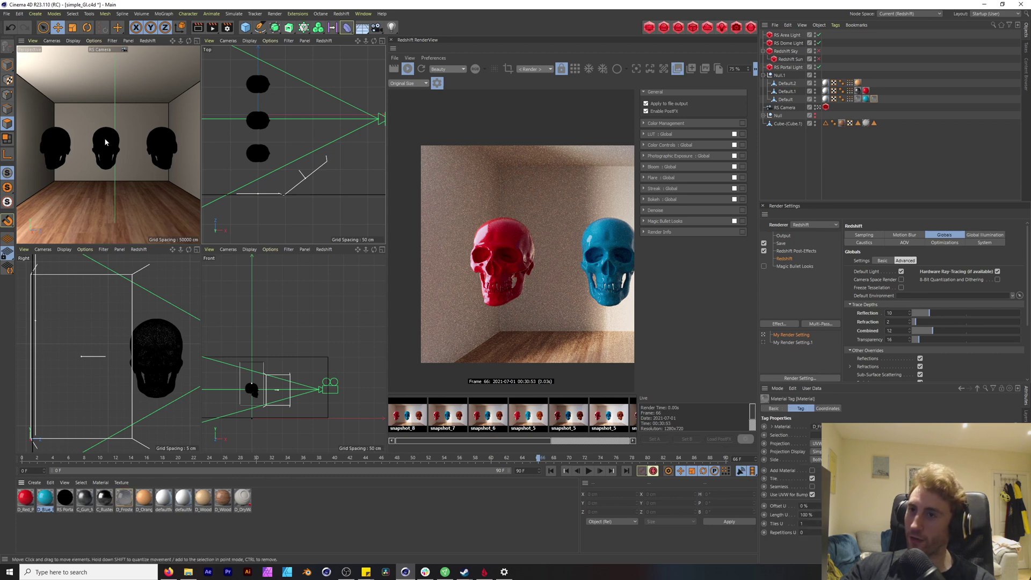
click(865, 99)
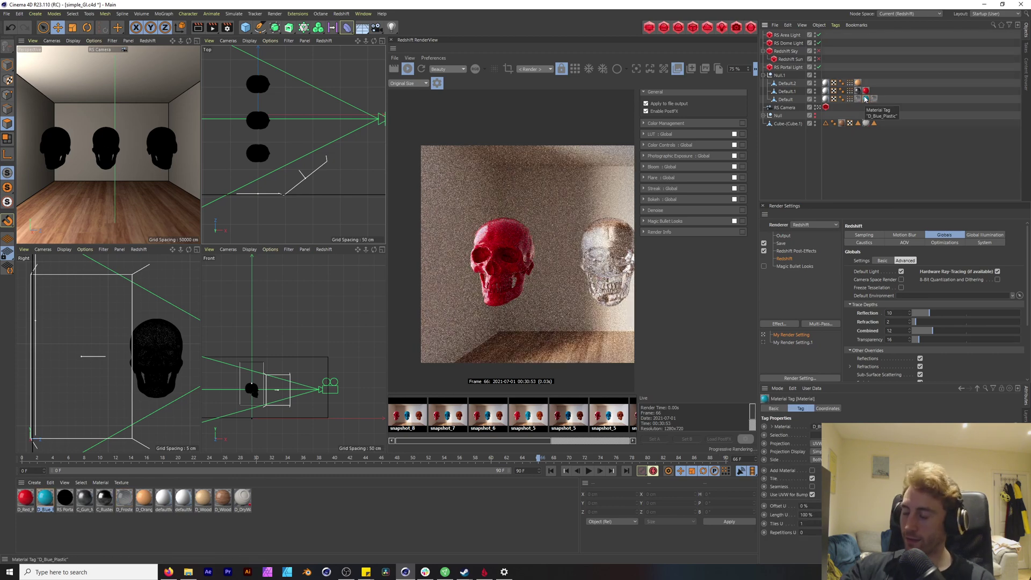
key(Delete)
- Set the trace depths to reflection 4, refraction 6 and combined 6
drag(894, 313, 838, 304)
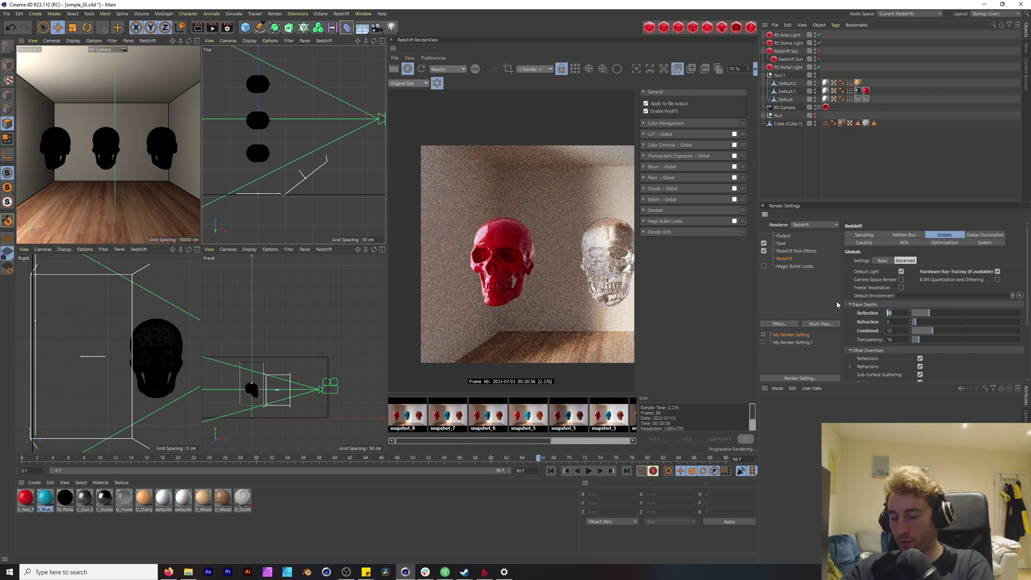
text(4)
key(Tab)
text(6)
key(Tab)
text(8)
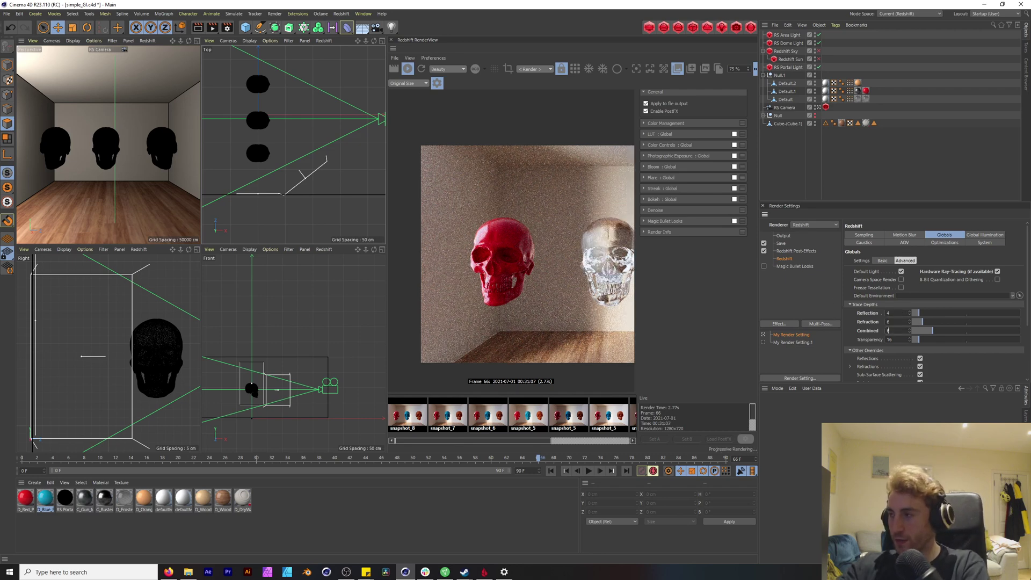
- Inspect the render of the transparent middle skull and store a snapshot of it
scroll(616, 251, down, 4)
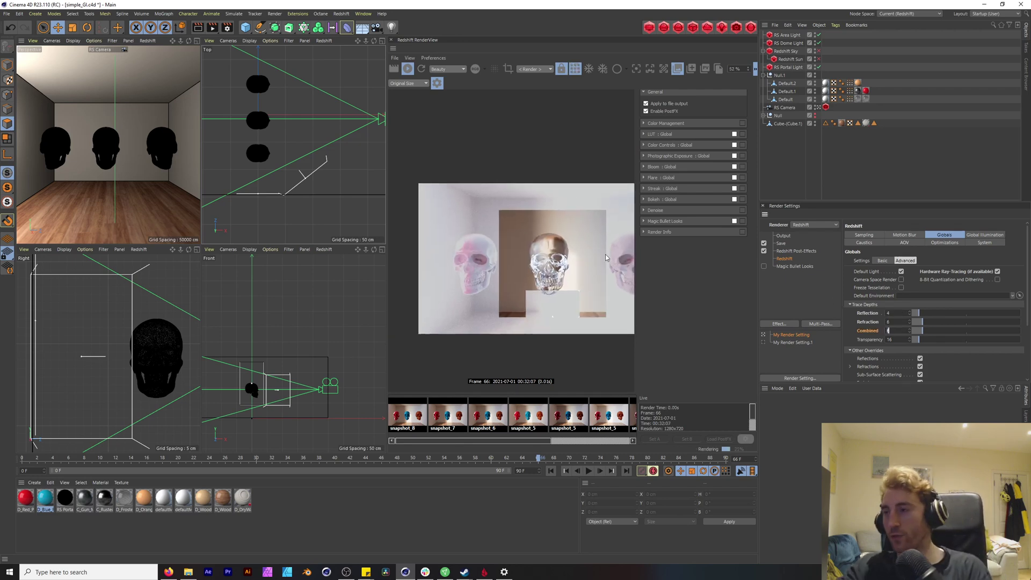
middle_drag(606, 254, 559, 254)
scroll(559, 255, down, 1)
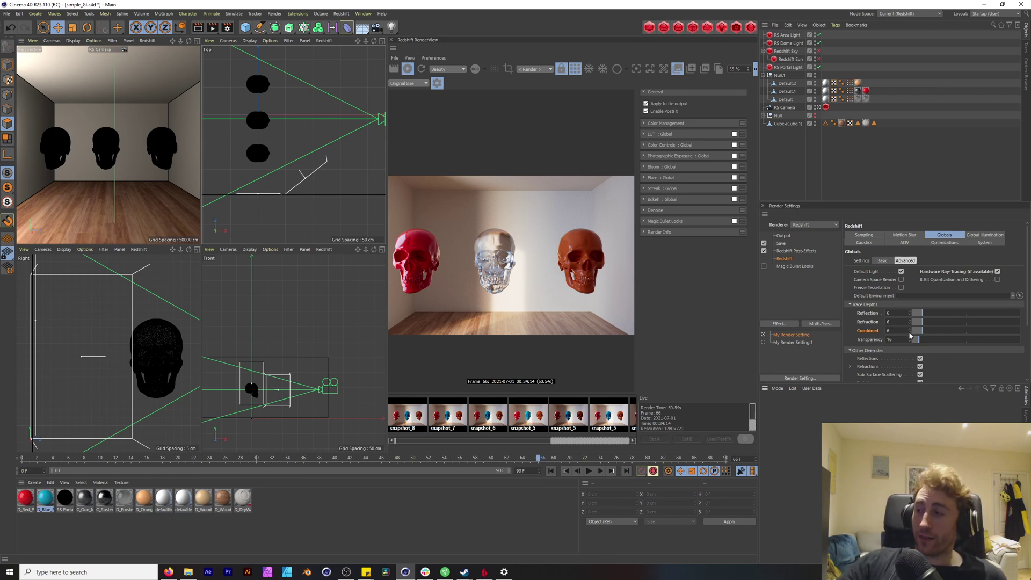
click(887, 330)
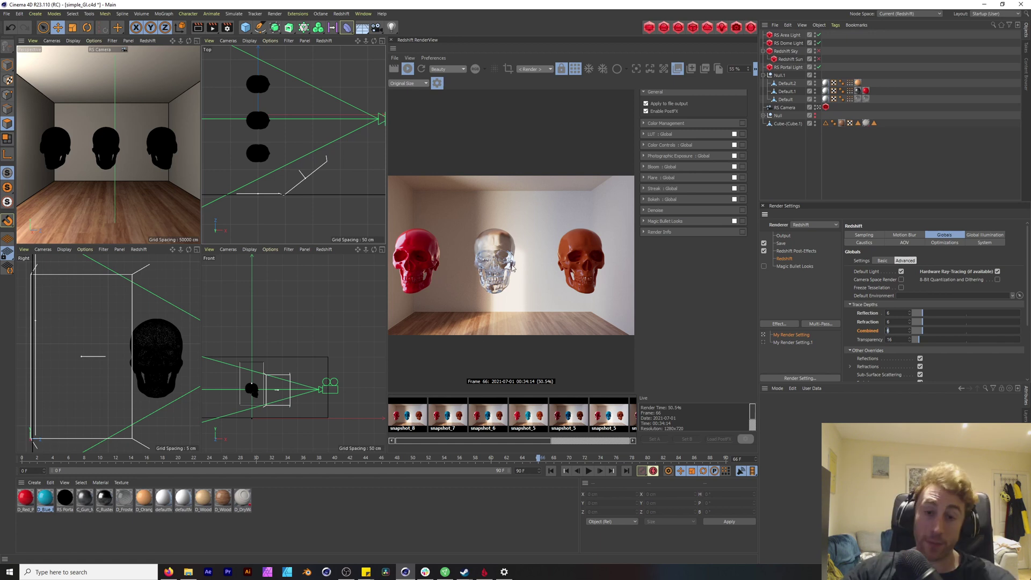
scroll(512, 267, up, 4)
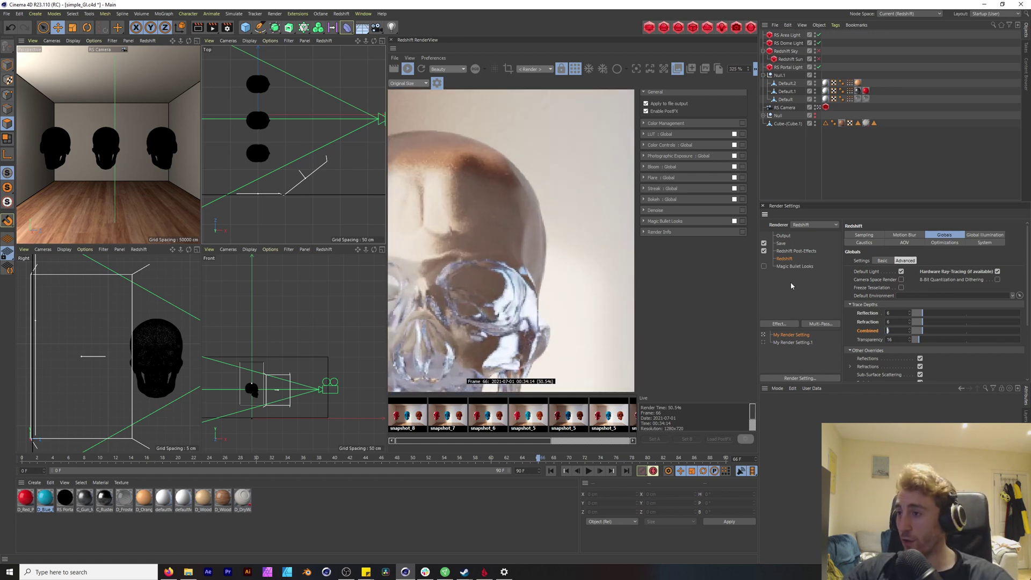
scroll(546, 258, down, 2)
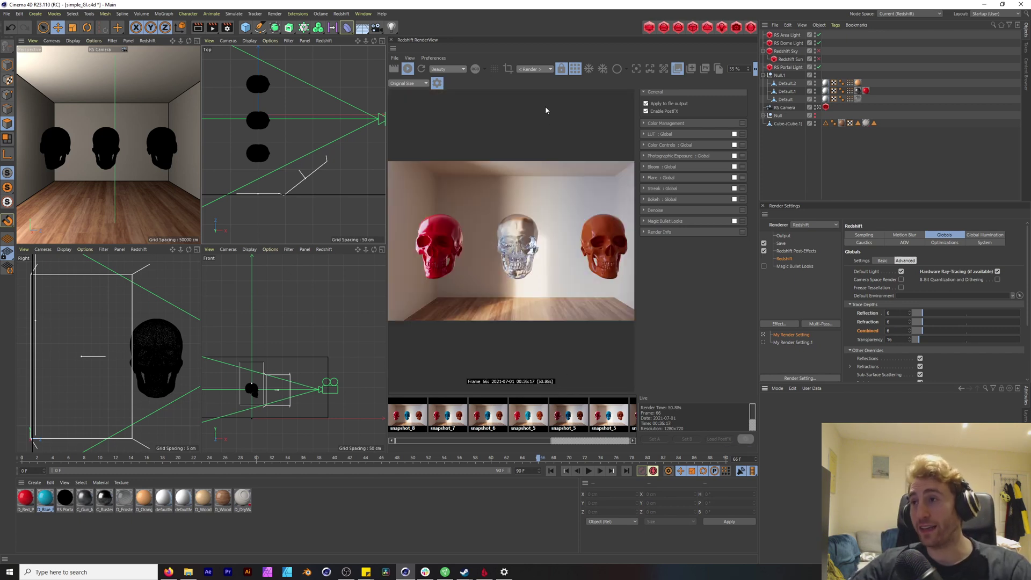
click(691, 73)
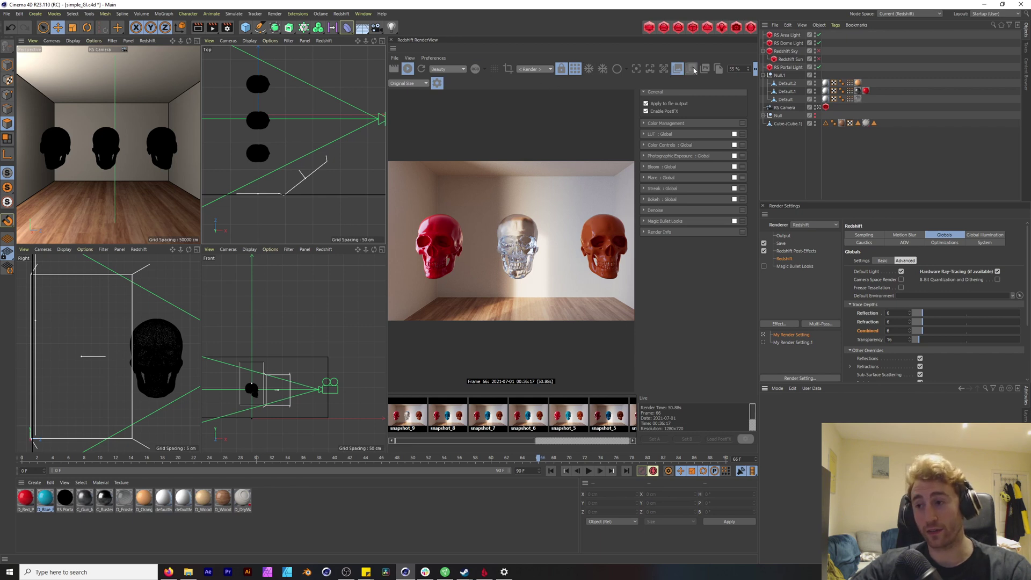
- Set the trace depths to refraction 10, combined 12 and reflection 8, and view the latest snapshot for comparison
click(896, 322)
text(10)
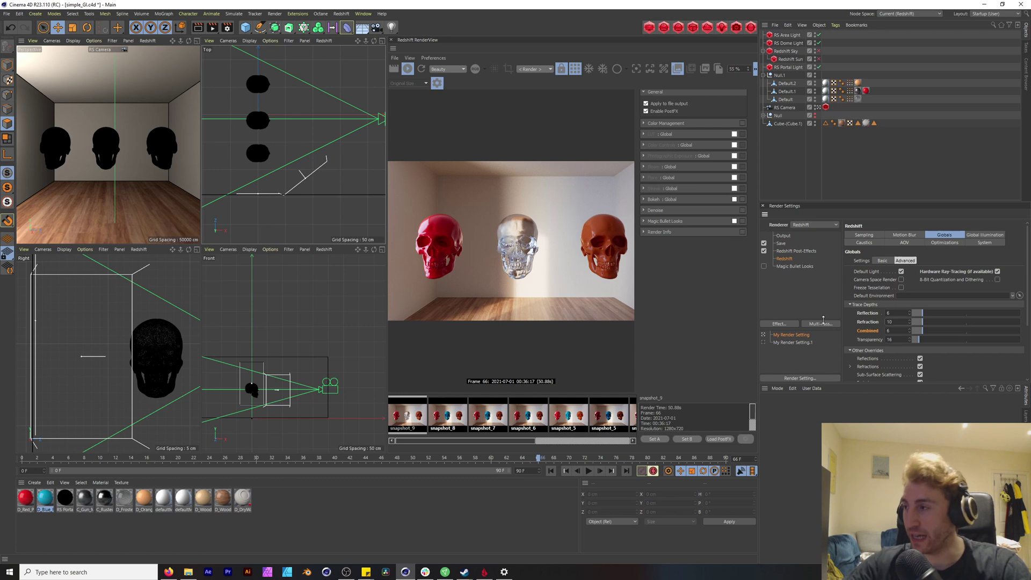
key(Tab)
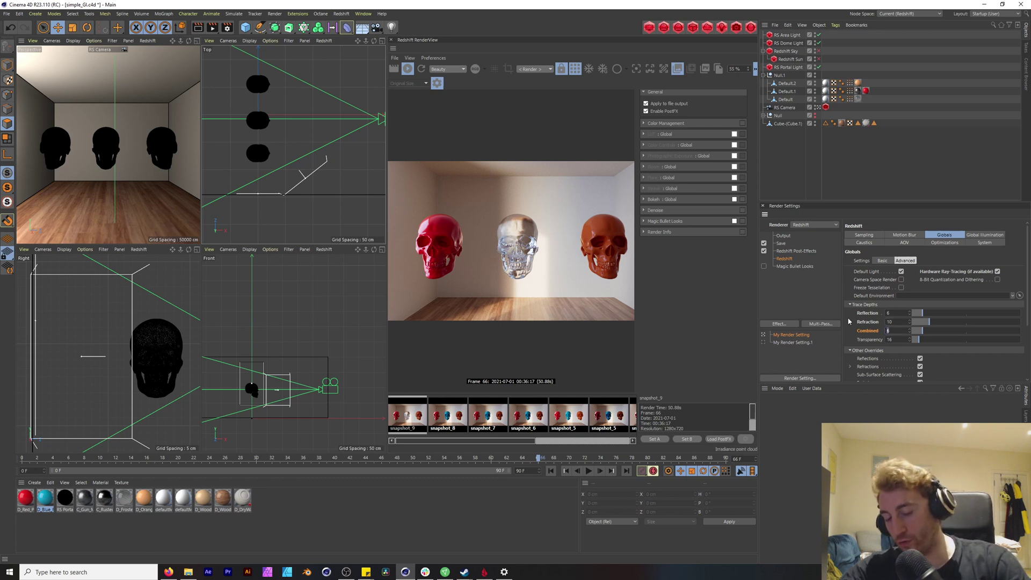
click(892, 313)
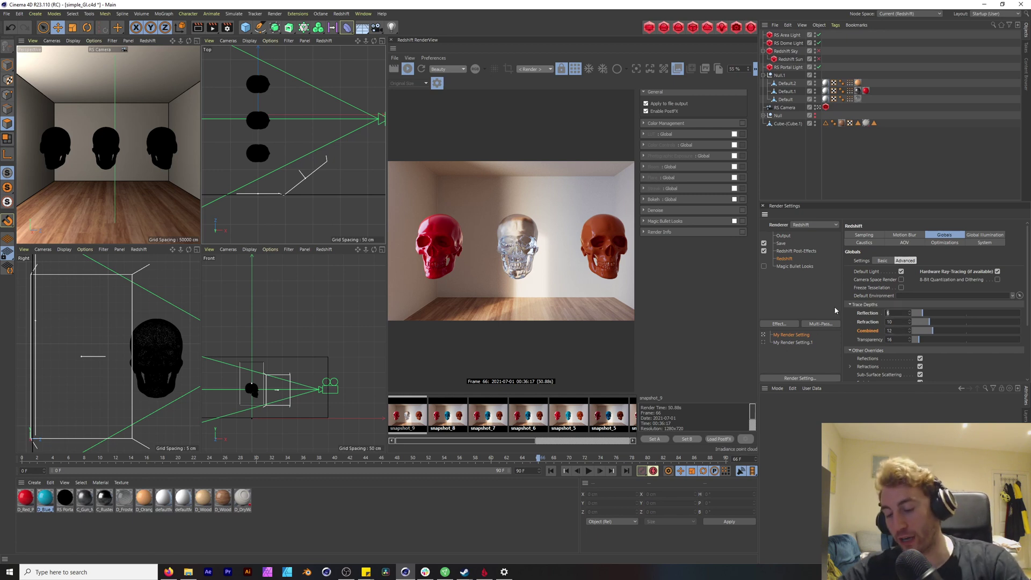
text(89)
key(BackSpace)
key(Return)
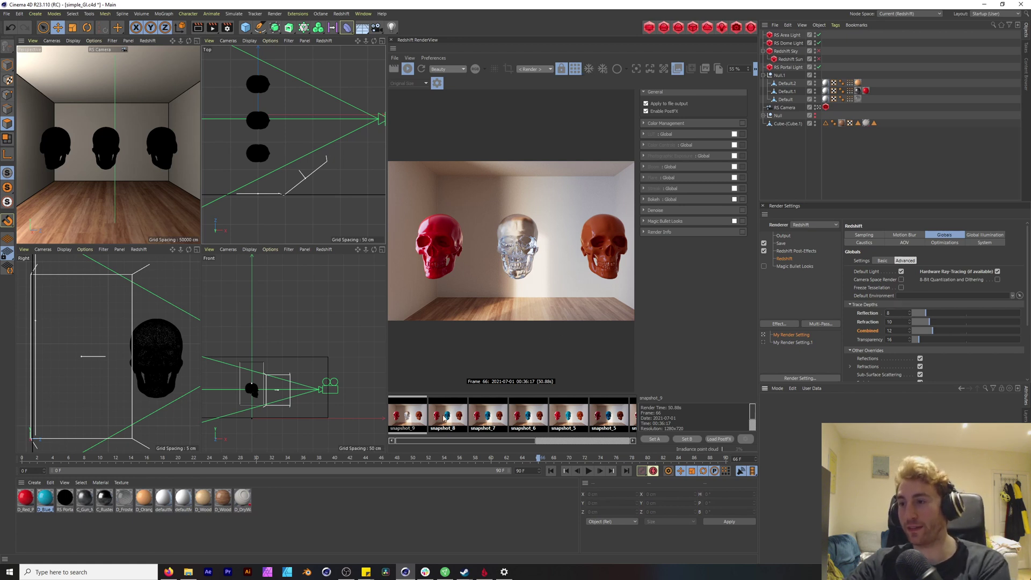
click(407, 417)
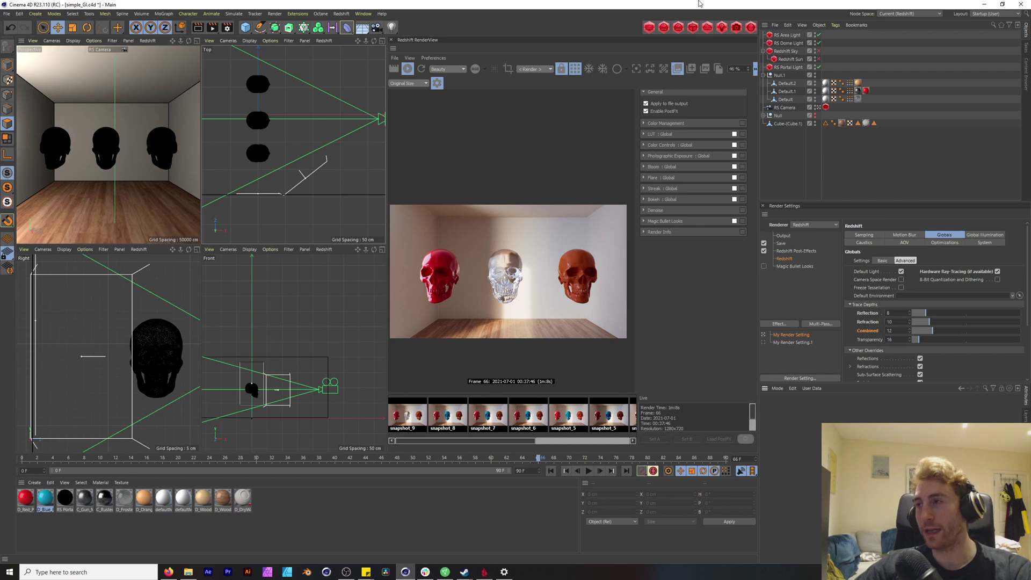
- Store a snapshot of the finished render and examine the transparent middle skull in it up close
click(691, 68)
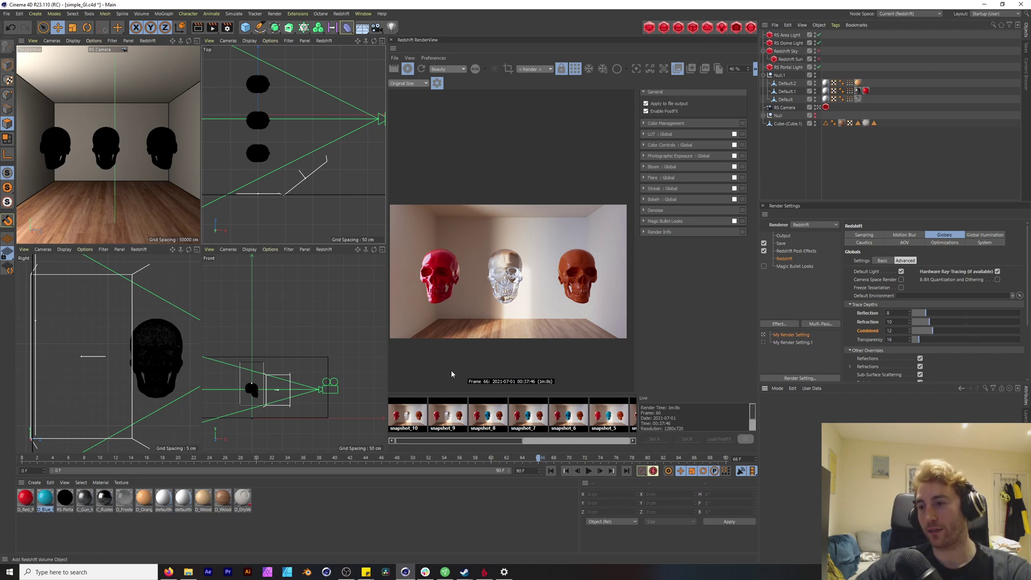
click(419, 411)
scroll(515, 297, up, 6)
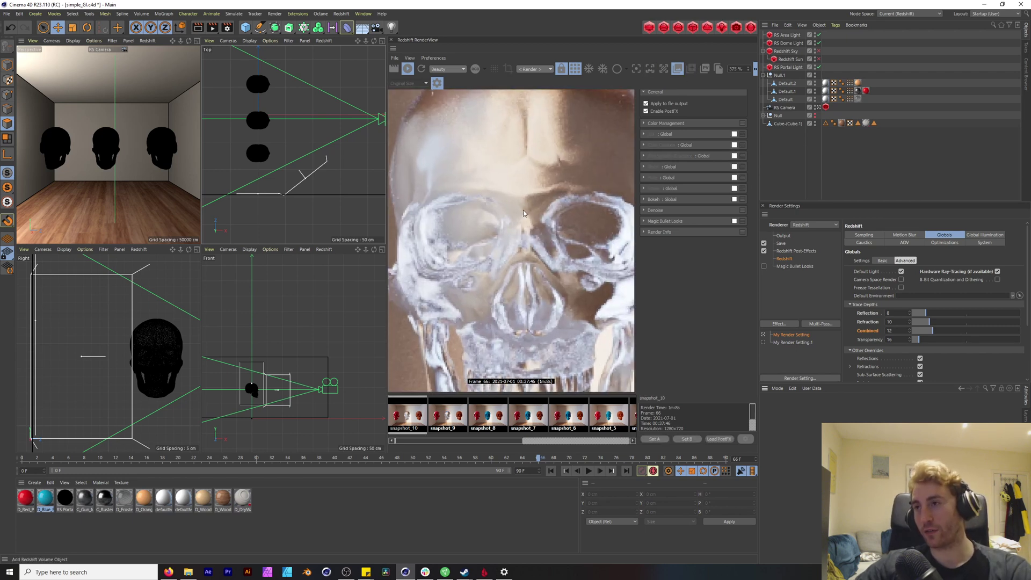
scroll(515, 247, down, 6)
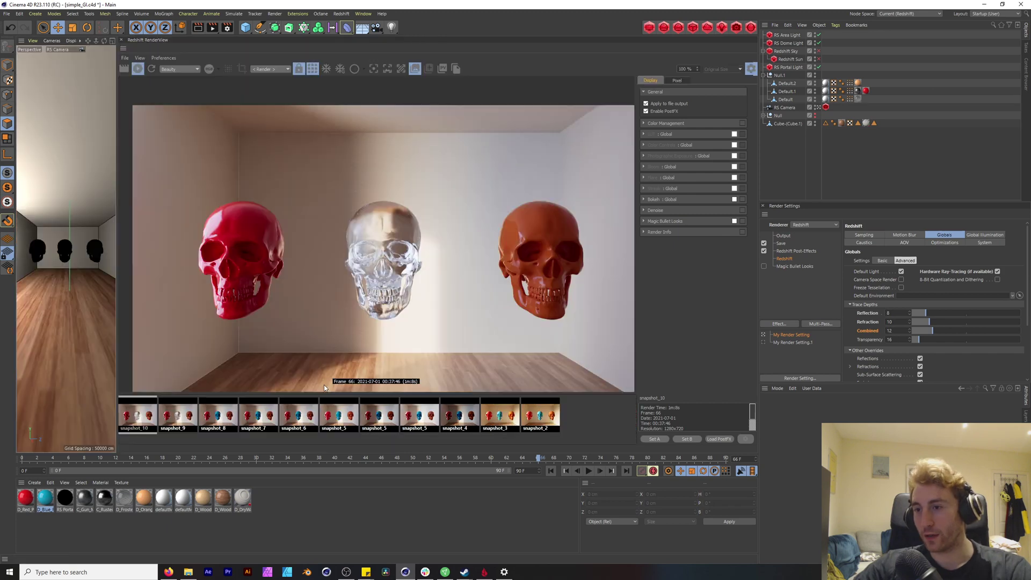
- Compare snapshot_9 with snapshot_10 and examine the transparent middle skull in the newer one
click(175, 416)
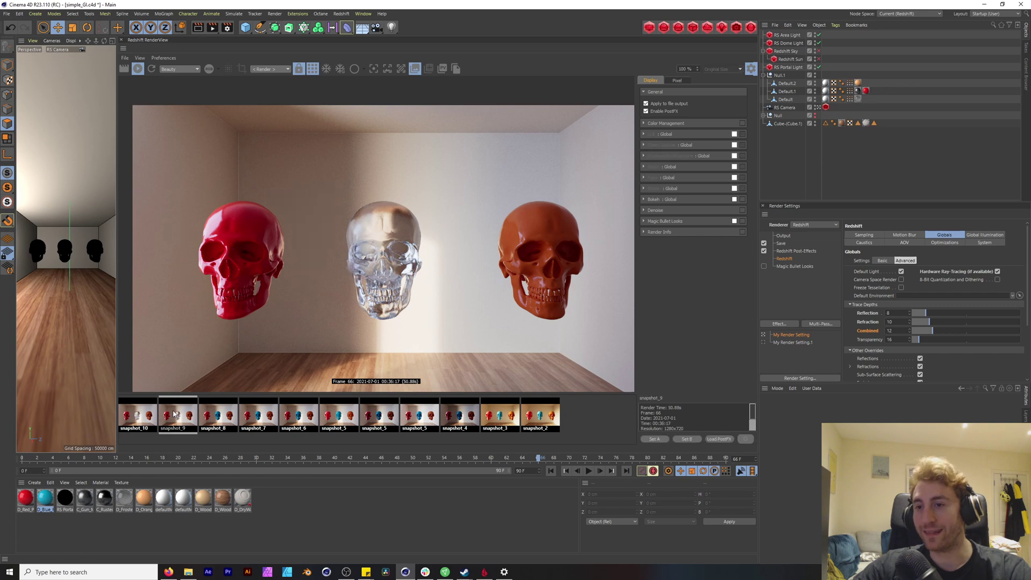
click(147, 418)
click(172, 418)
click(147, 418)
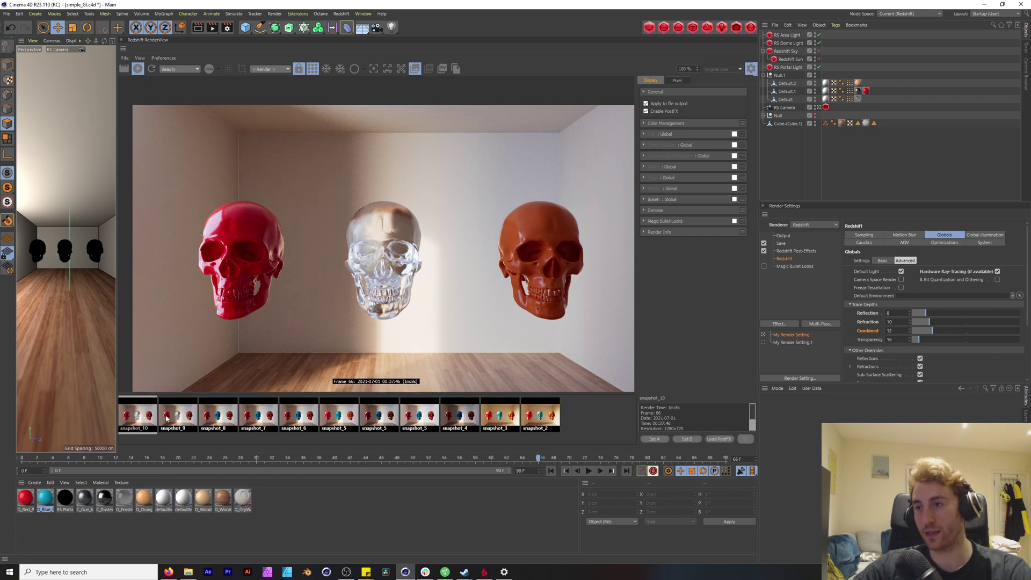
click(167, 418)
click(147, 419)
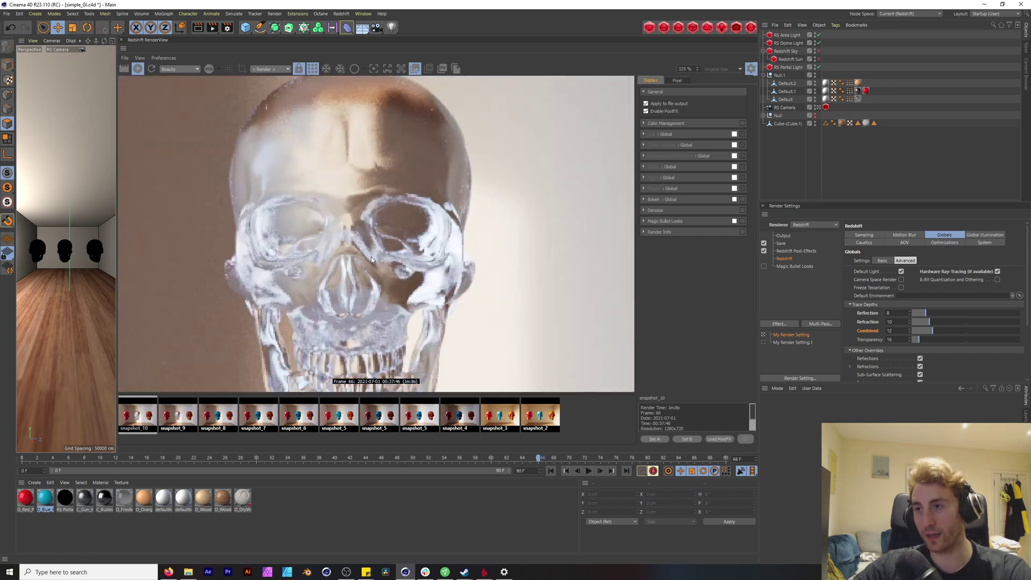
scroll(343, 282, up, 4)
scroll(344, 290, down, 1)
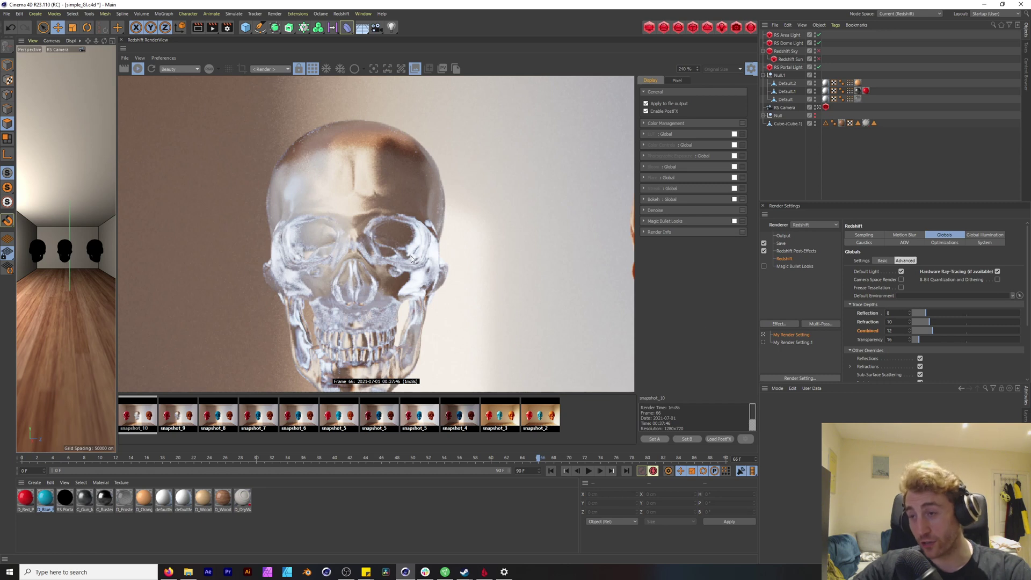
middle_drag(579, 331, 581, 301)
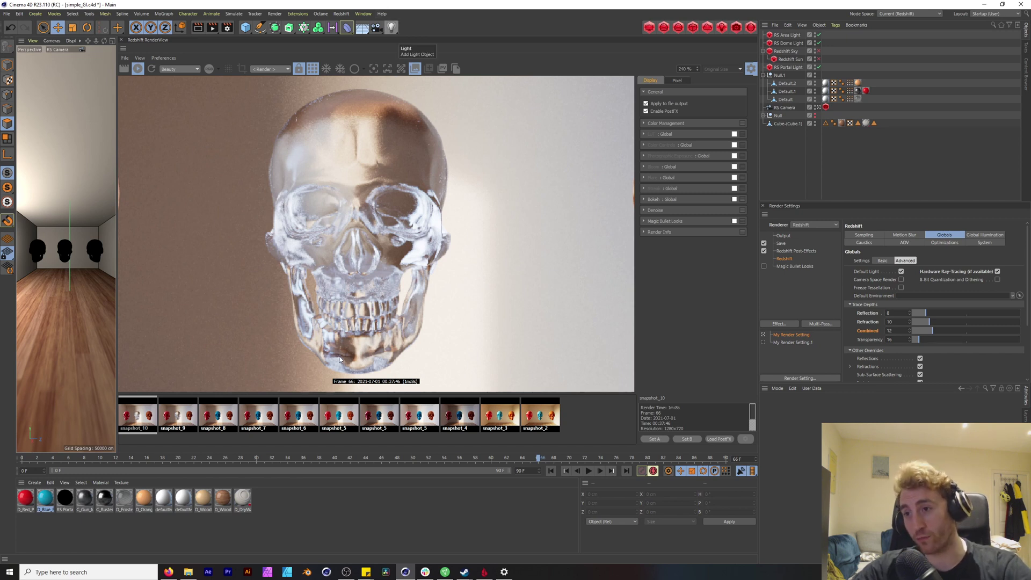
scroll(435, 244, down, 3)
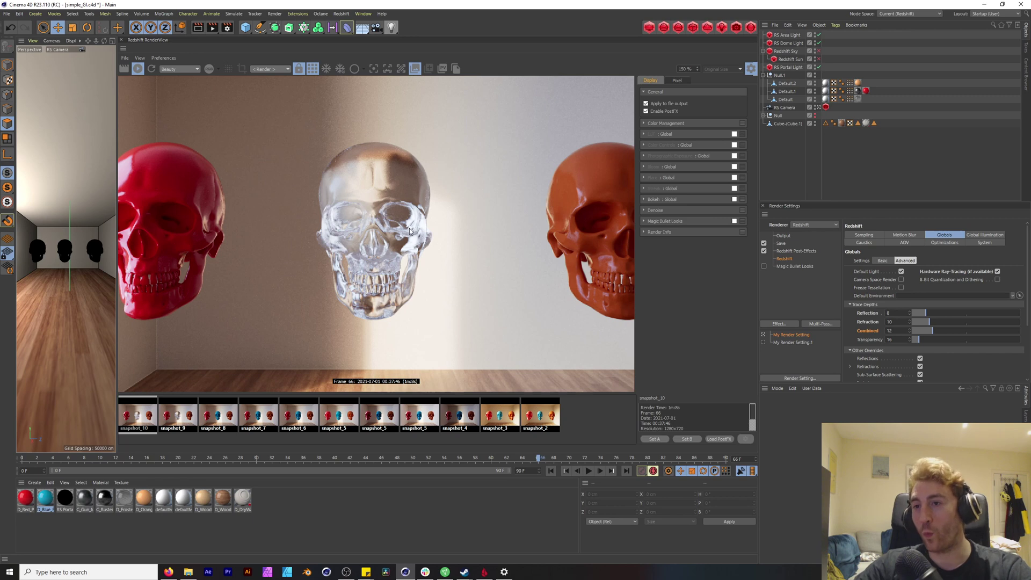
- Compare the red skull's reflections between snapshot_9 and snapshot_10 at close range
scroll(212, 238, up, 8)
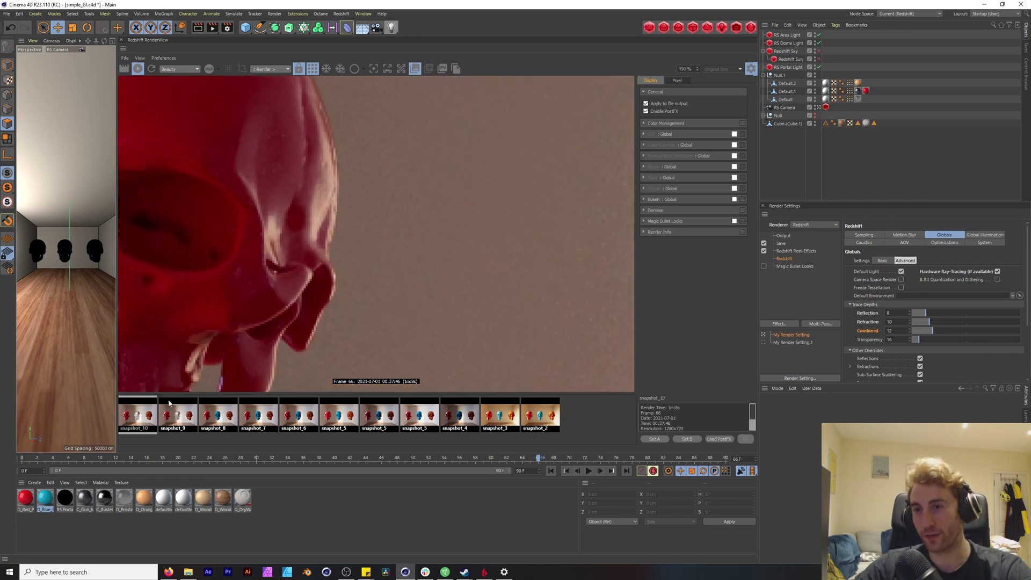
scroll(361, 255, down, 2)
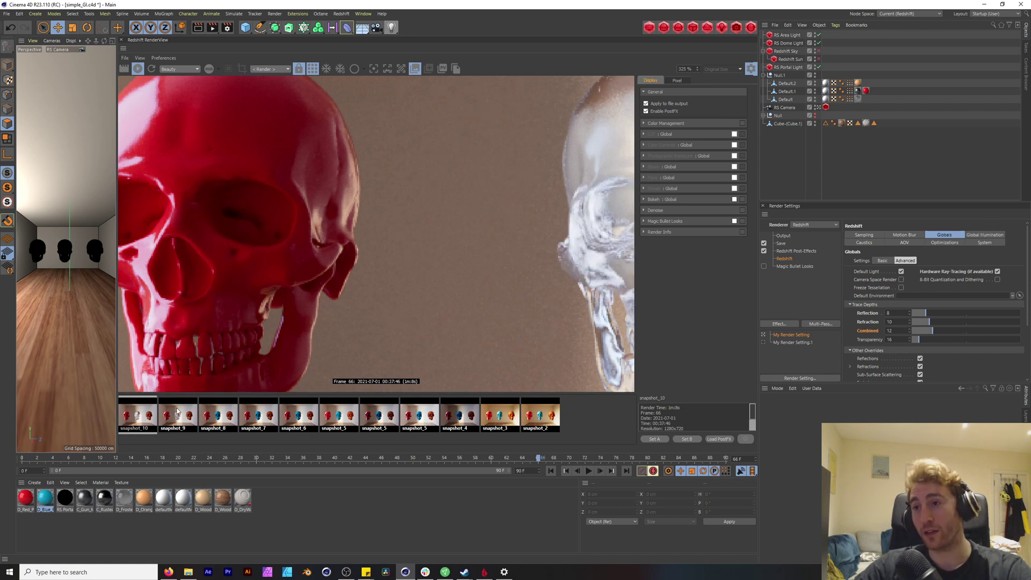
click(219, 422)
click(187, 421)
click(152, 422)
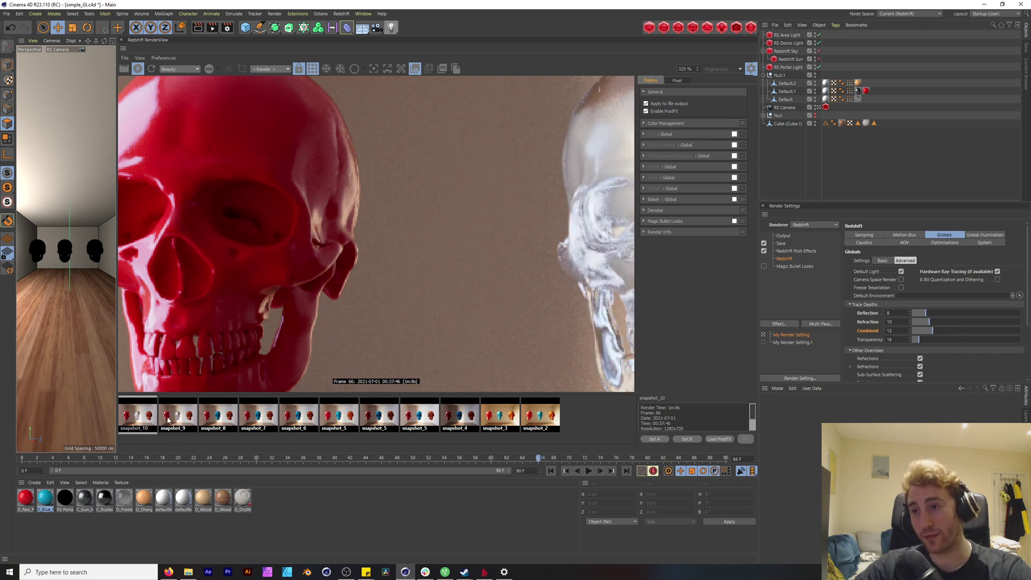
click(182, 420)
click(152, 422)
click(180, 417)
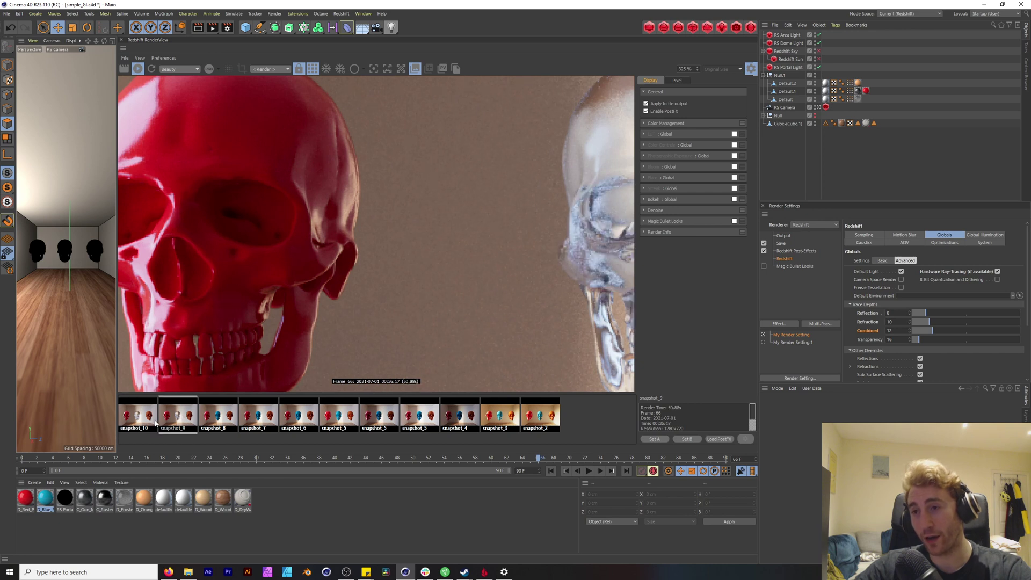
click(156, 422)
click(175, 424)
click(152, 422)
click(171, 422)
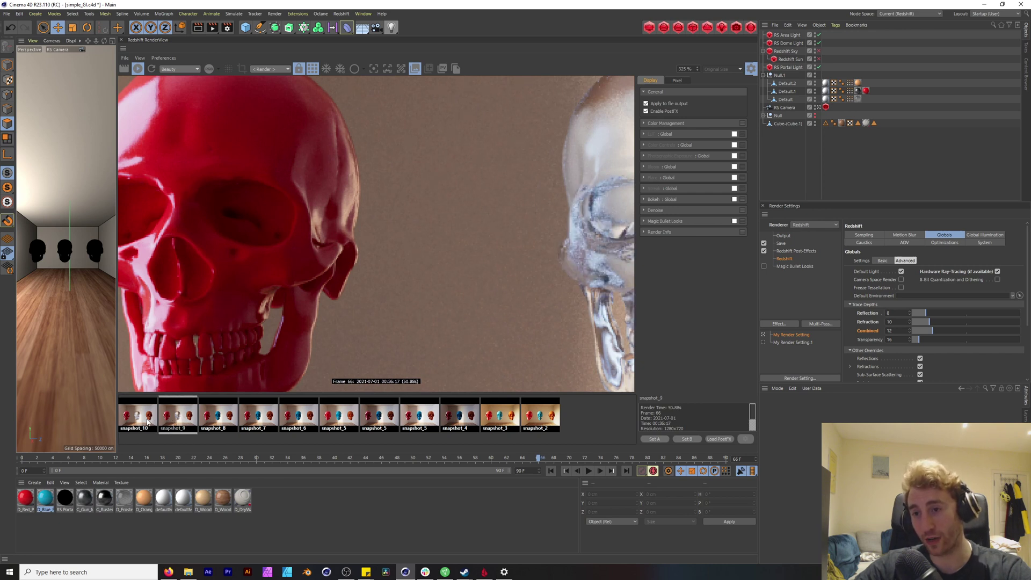
click(148, 423)
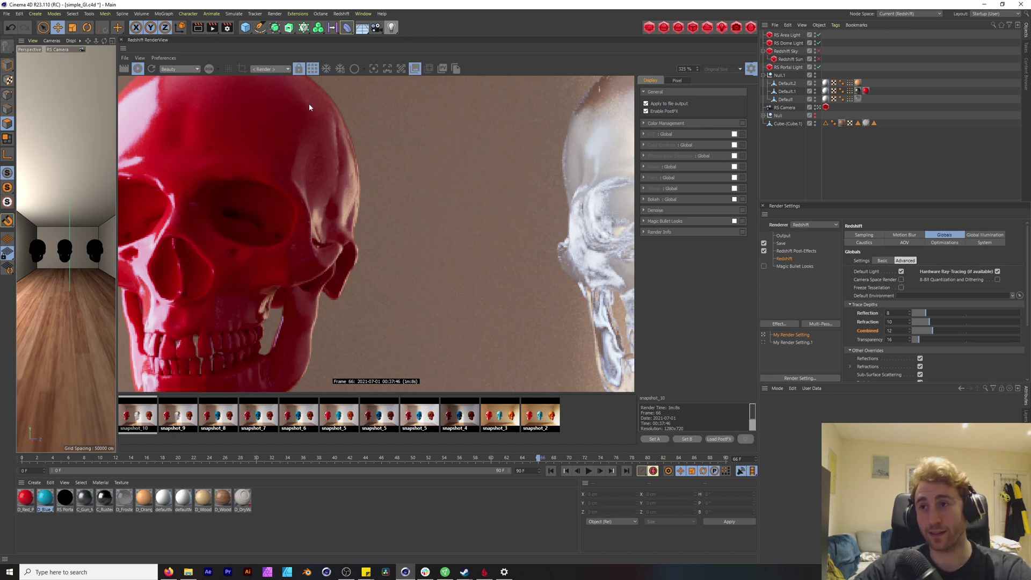
- Compare the orange skull between snapshot_9 and snapshot_10, examining the jaw and cheek area
click(178, 416)
scroll(299, 272, up, 5)
click(150, 416)
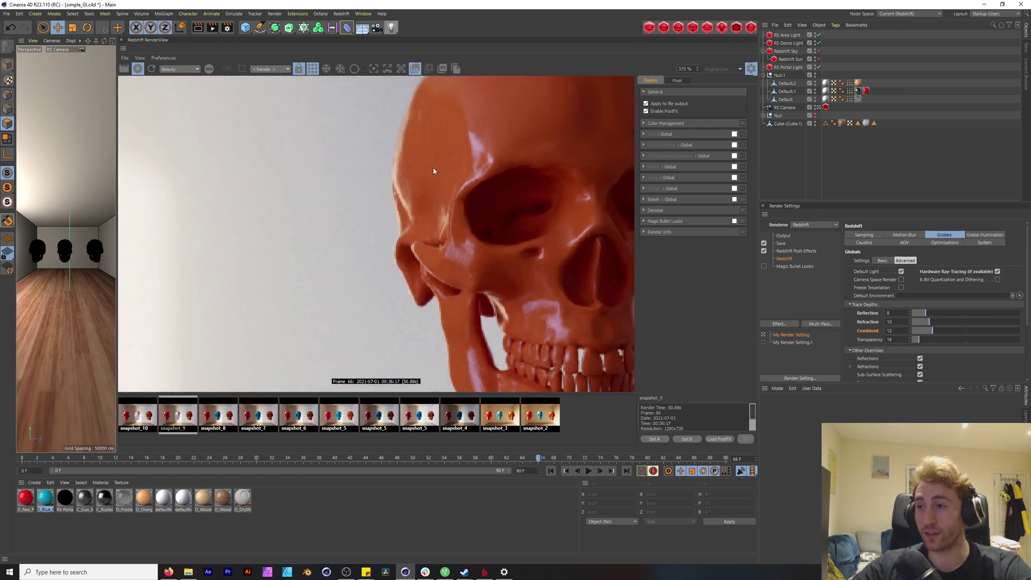
click(179, 417)
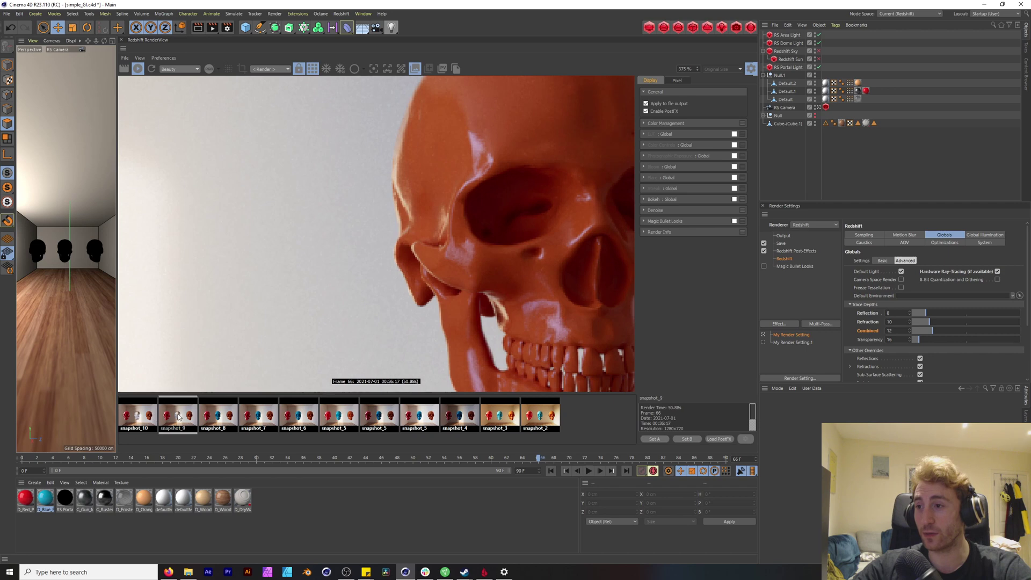
scroll(478, 370, up, 3)
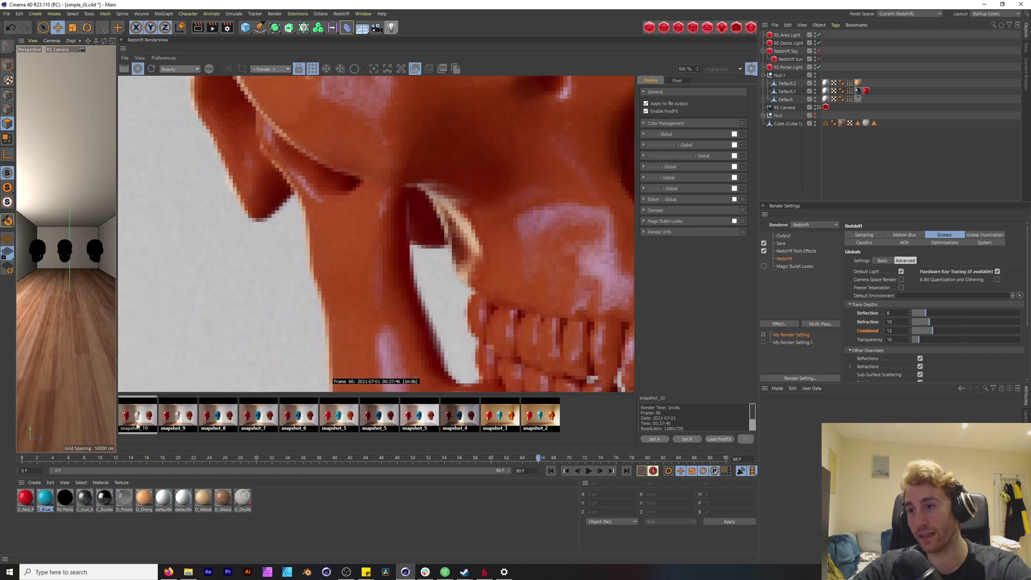
scroll(259, 263, down, 5)
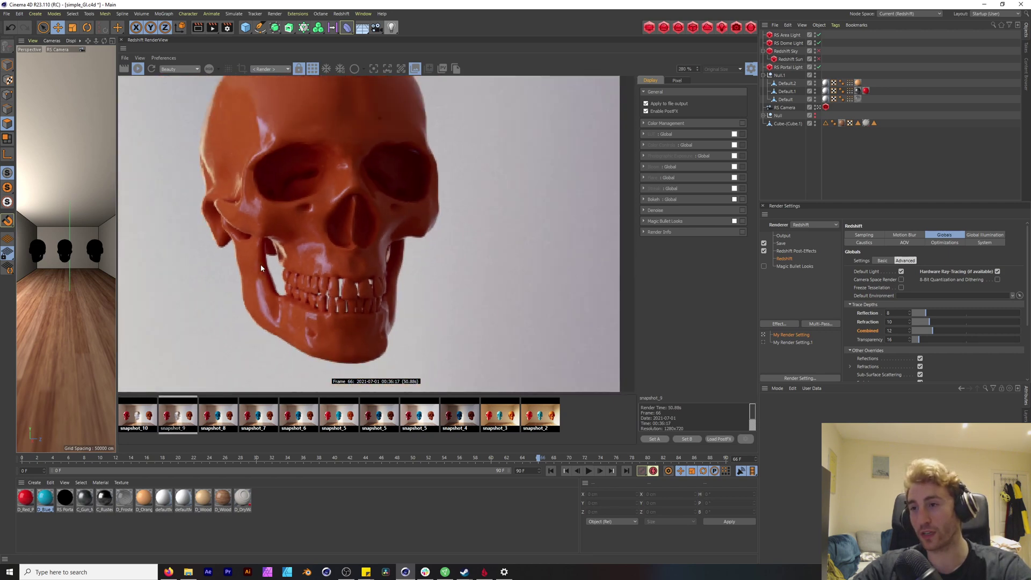
- Compare the red and transparent skulls in snapshot_9 and snapshot_10, and return to the live render
drag(233, 267, 468, 279)
scroll(237, 280, up, 5)
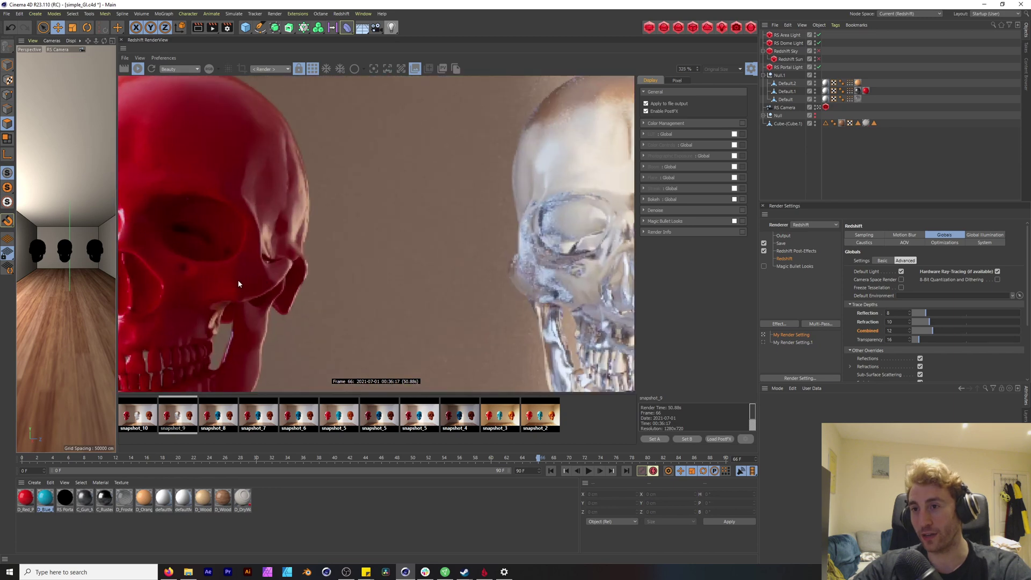
drag(237, 279, 347, 214)
click(135, 421)
scroll(253, 314, down, 2)
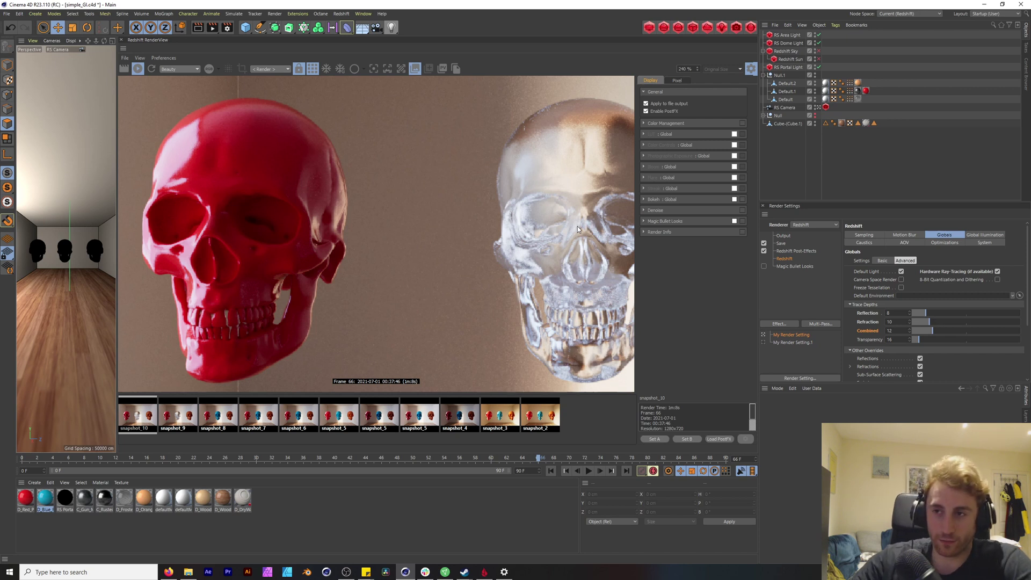
click(175, 408)
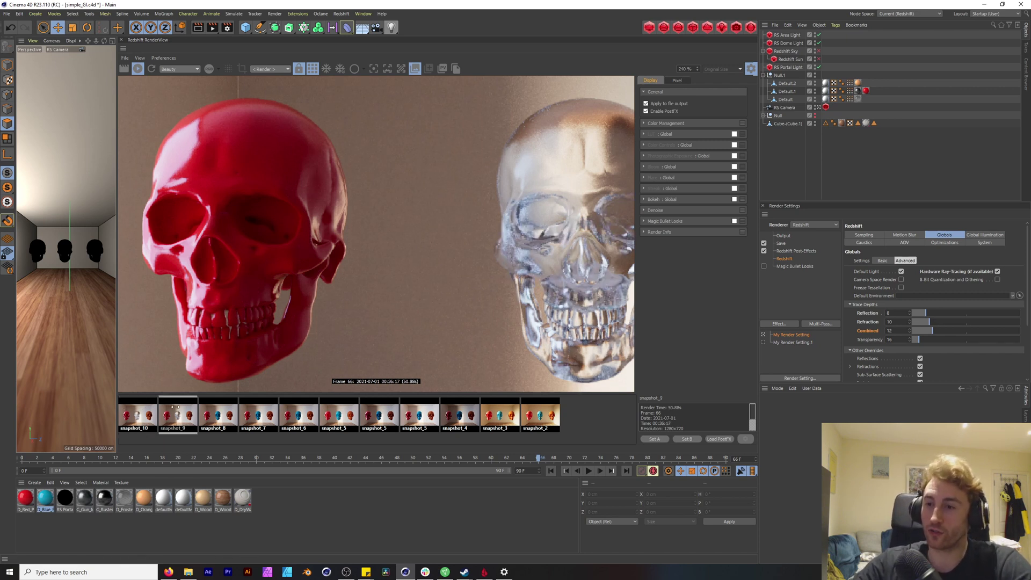
click(138, 417)
click(137, 416)
scroll(340, 252, down, 5)
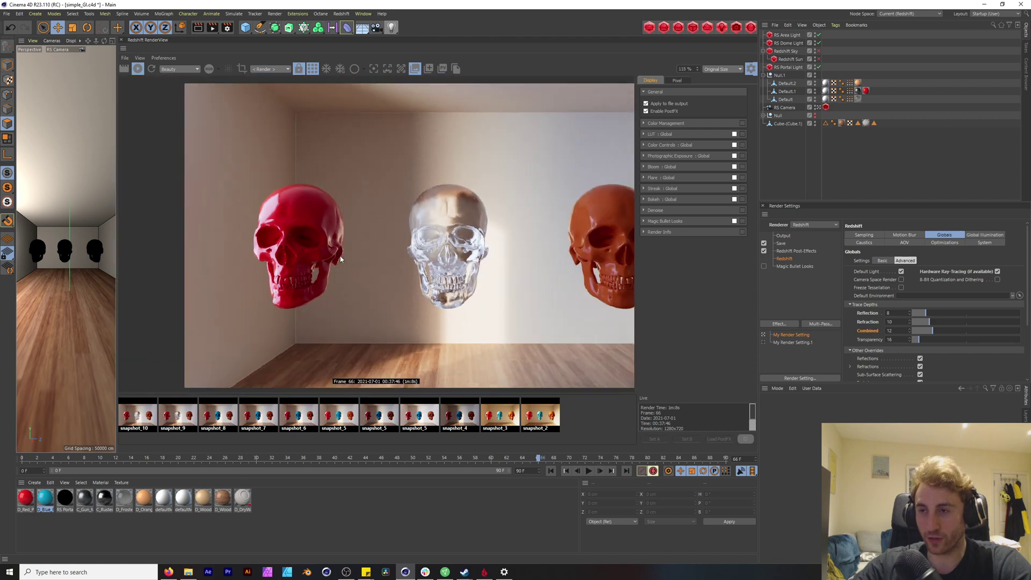
- Set the combined trace depth to 14 and the reflection trace depth to 12
drag(897, 329, 769, 324)
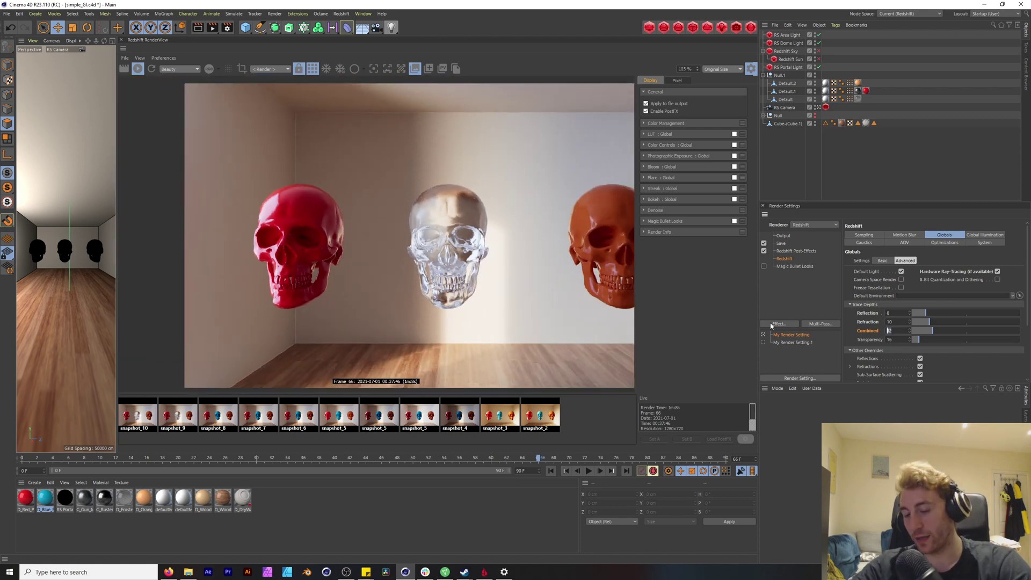
text(14)
key(Return)
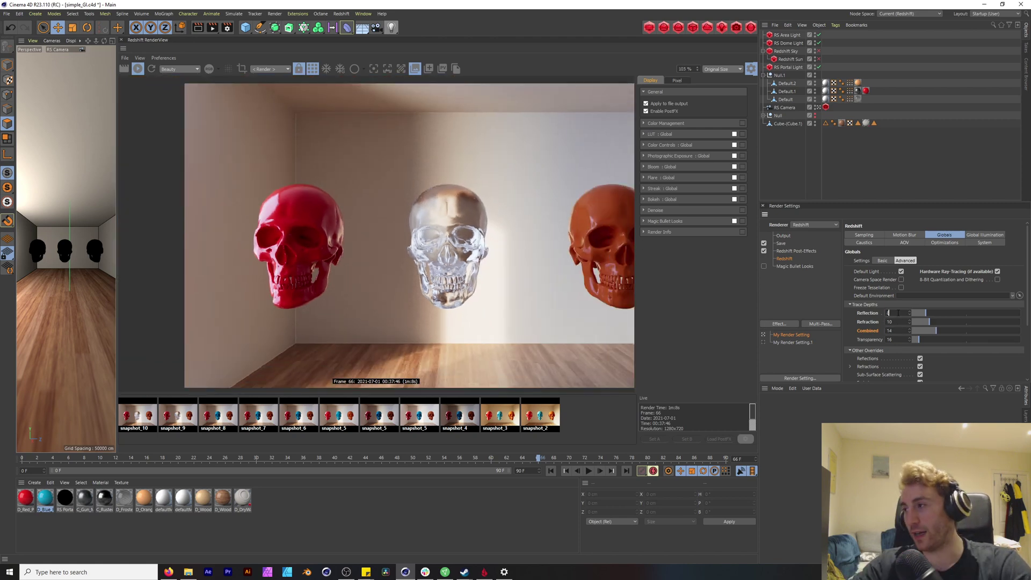
drag(898, 313, 814, 311)
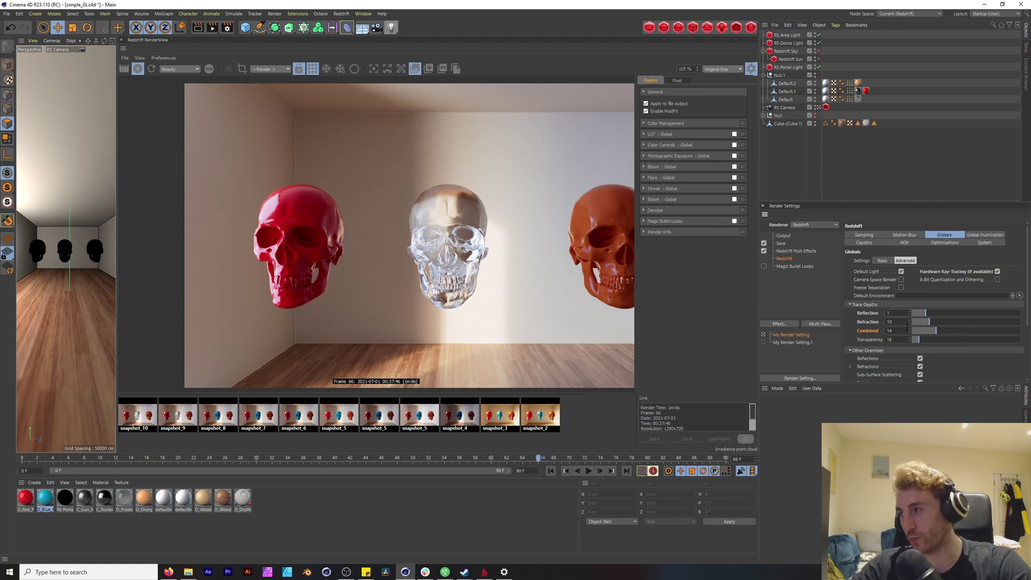
text(12)
key(Return)
- Set the refraction trace depth to 8 and the reflection trace depth to 14
double_click(899, 322)
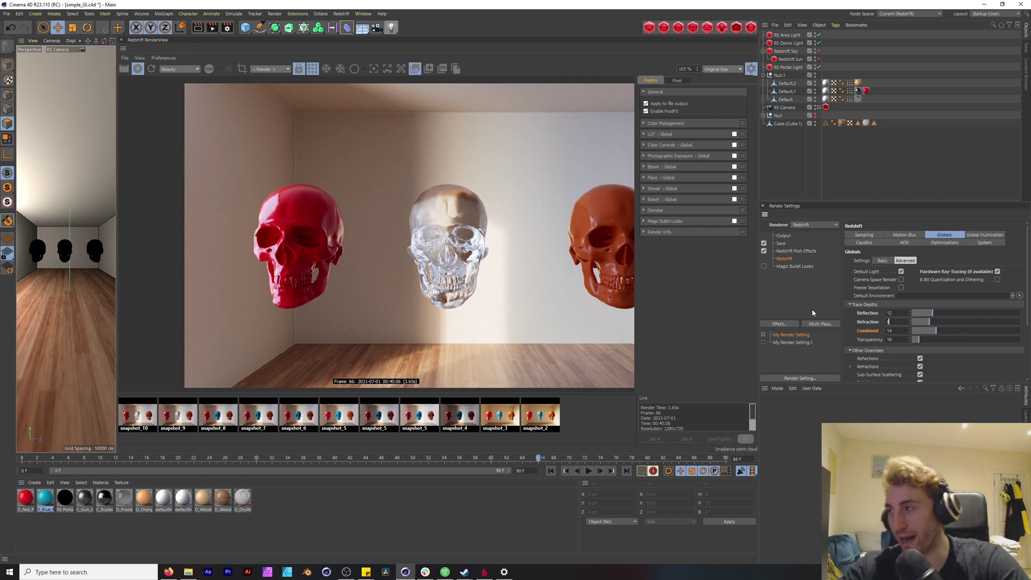
text(8)
key(Return)
drag(897, 313, 597, 373)
text(14)
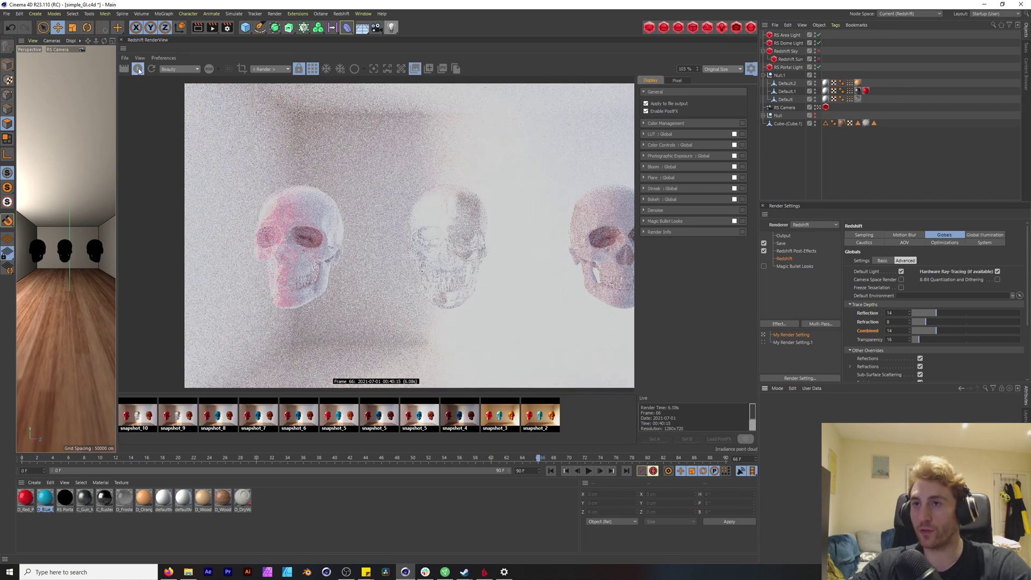
- Enable the refraction override in the Redshift sampling settings and set its samples to 512
click(864, 235)
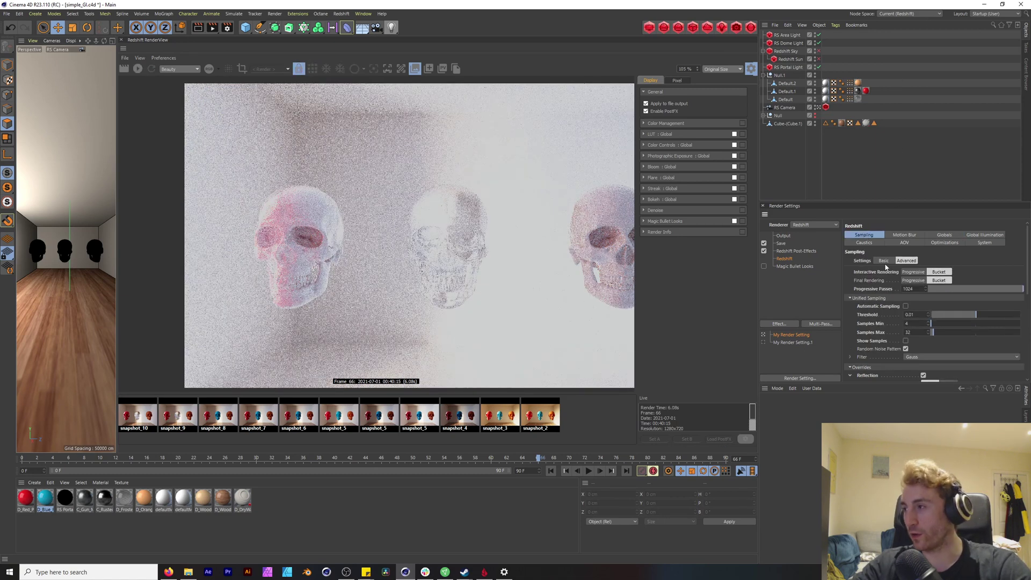
scroll(961, 378, down, 5)
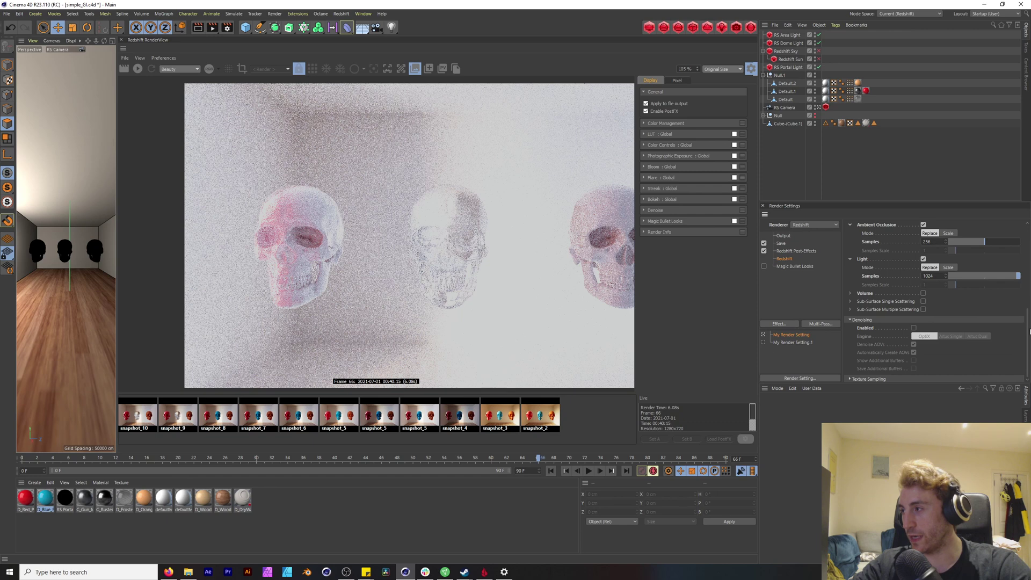
drag(1027, 332, 1028, 273)
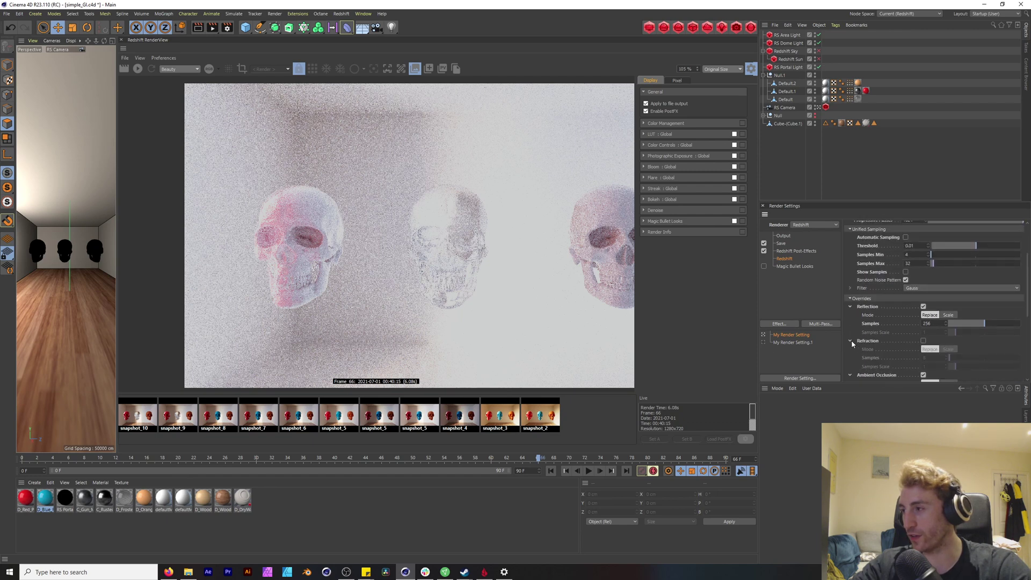
click(923, 341)
click(924, 357)
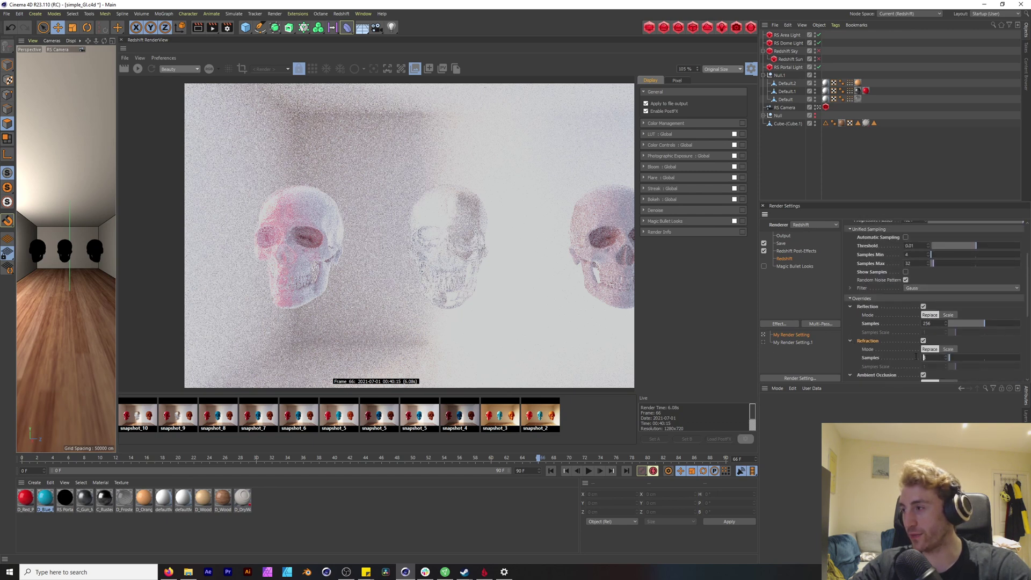
text(512)
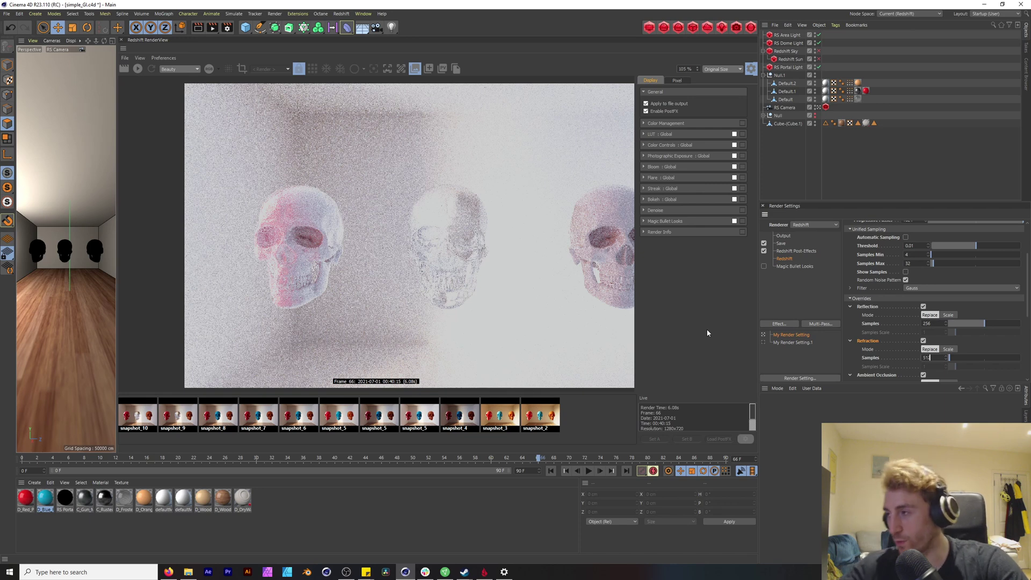
- Set the reflection override samples to 512 and view the whole frame of the new render
drag(931, 323, 832, 312)
text(512)
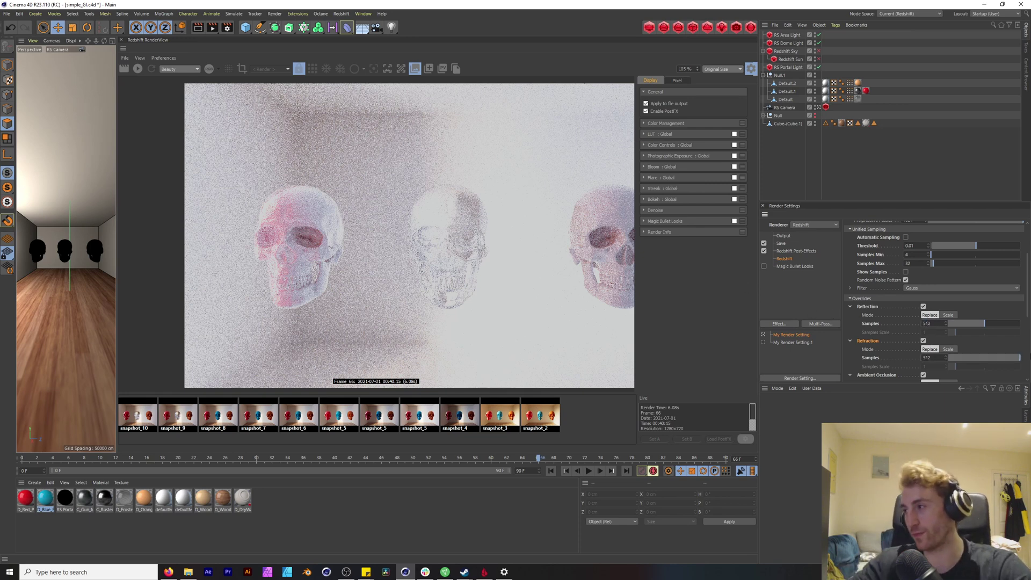
key(Return)
scroll(450, 247, down, 2)
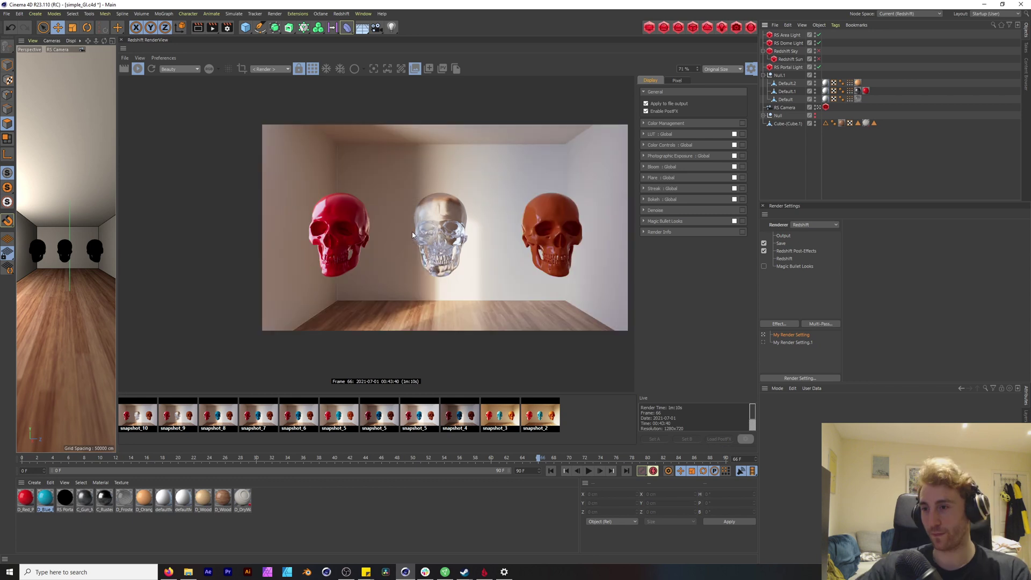
- Compare the full frame of snapshot_11 with the snapshot_10 and snapshot_9 renders
click(169, 418)
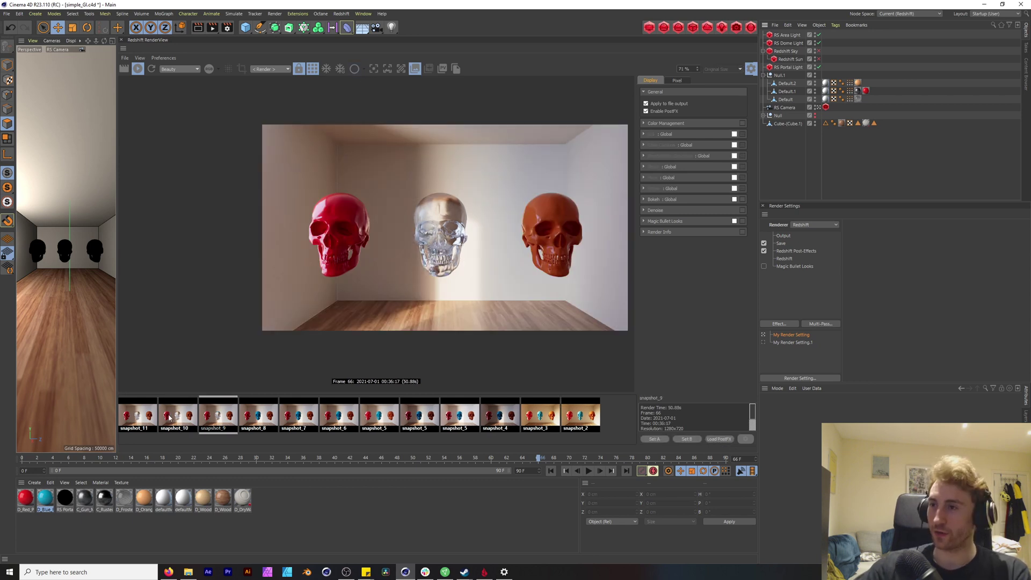
key(Right)
key(Left)
key(Left)
key(Left)
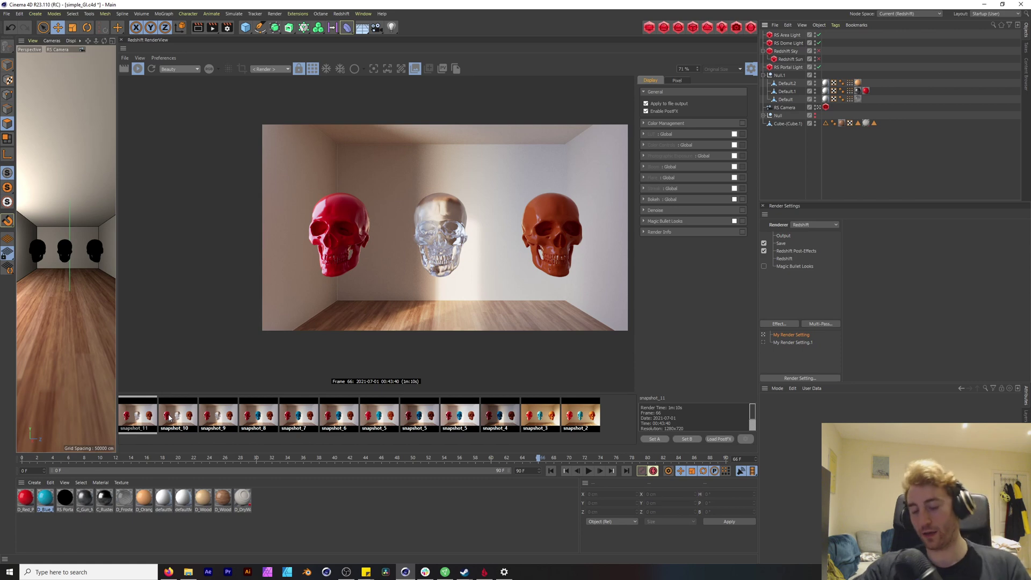
- Compare the reflections and refractions of the red and glass skulls close up between snapshot_11 and snapshot_10
scroll(400, 190, up, 1)
scroll(400, 190, up, 4)
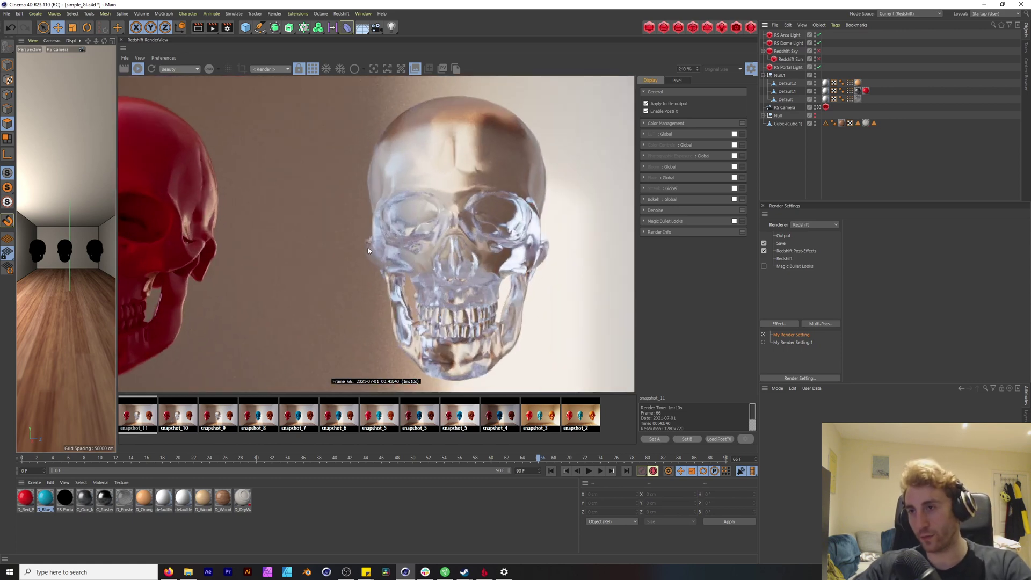
scroll(368, 247, down, 1)
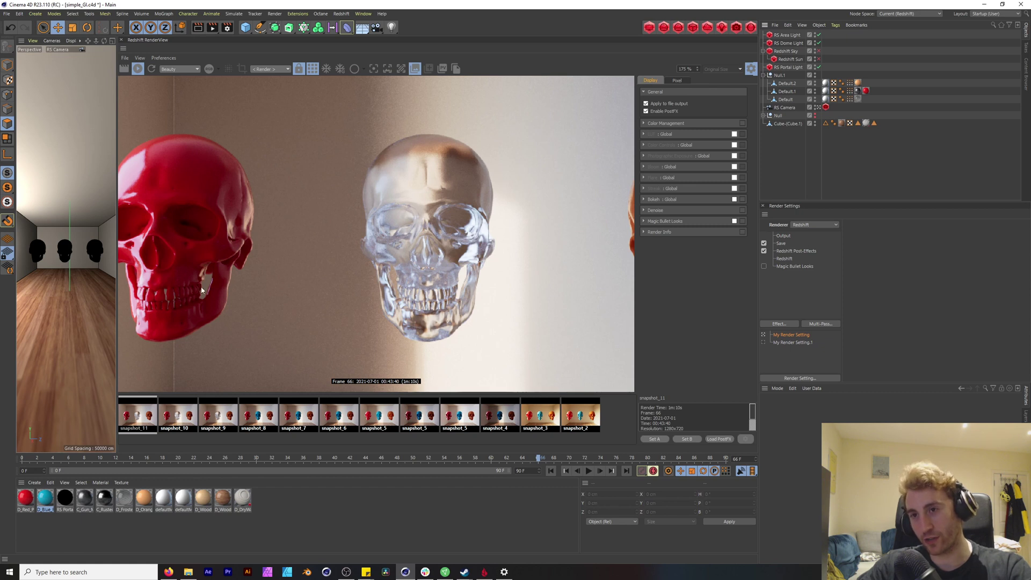
scroll(173, 298, up, 2)
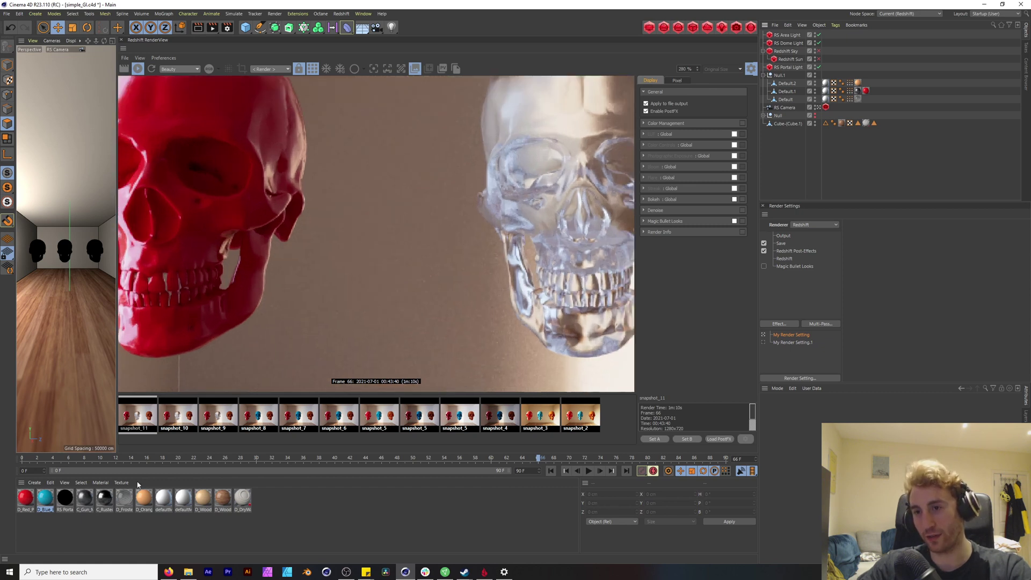
key(Right)
key(Left)
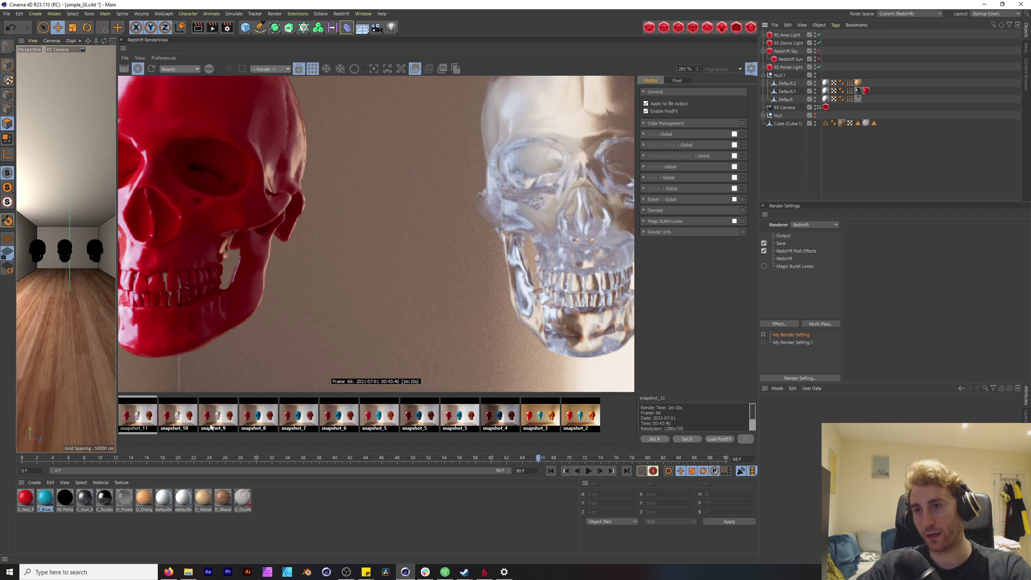
key(Right)
key(Left)
key(Right)
key(Left)
key(Right)
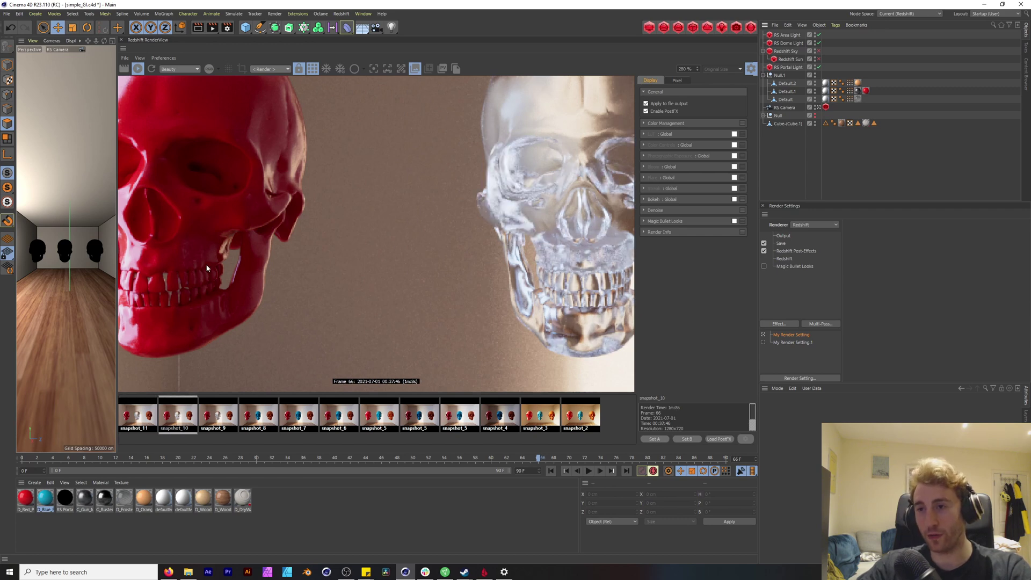
key(Left)
- Examine the red skull's teeth up close in snapshot_11 and recheck the red and glass skulls against snapshot_10
scroll(315, 287, up, 2)
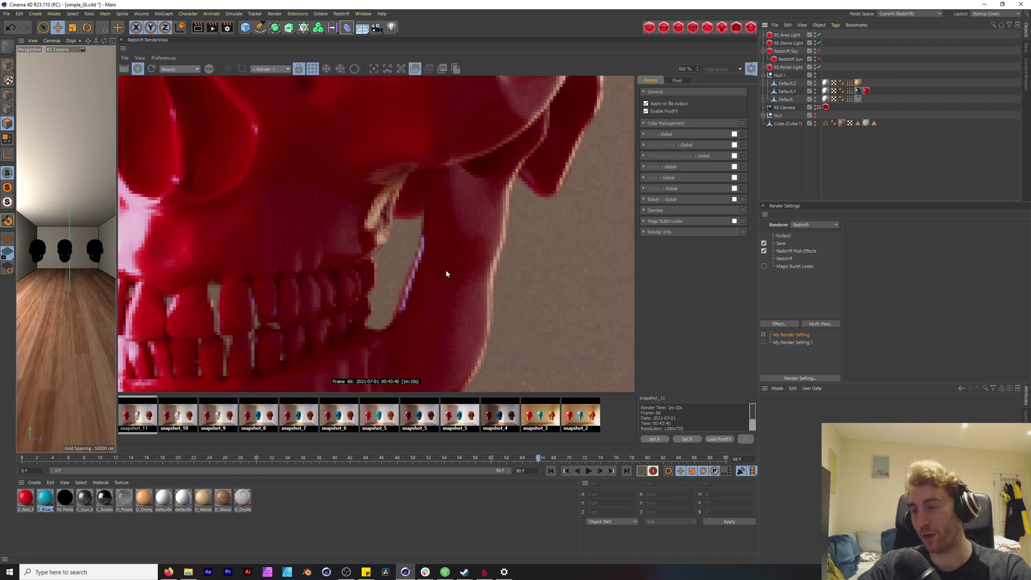
scroll(437, 243, down, 1)
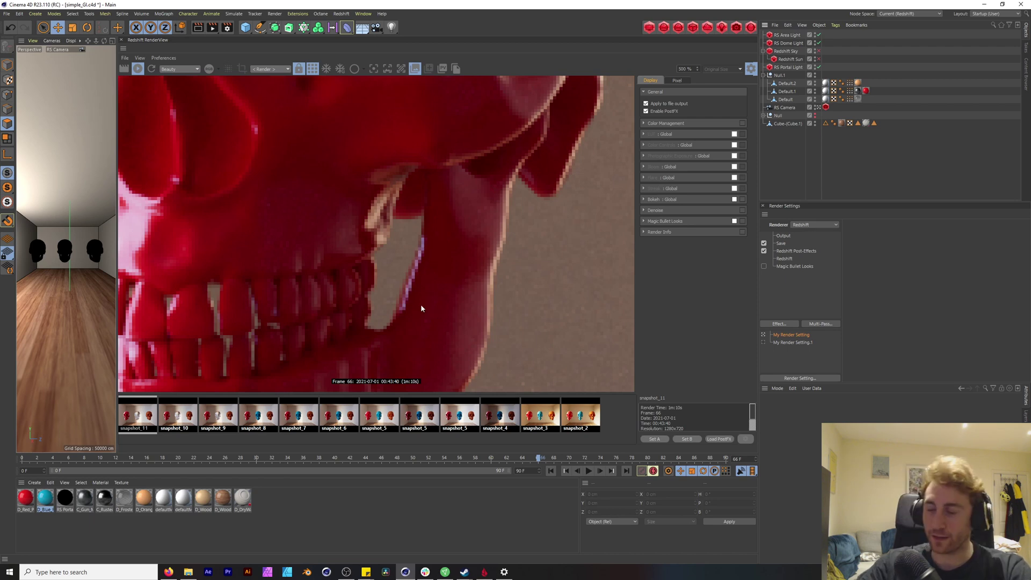
scroll(438, 267, down, 1)
scroll(481, 252, down, 2)
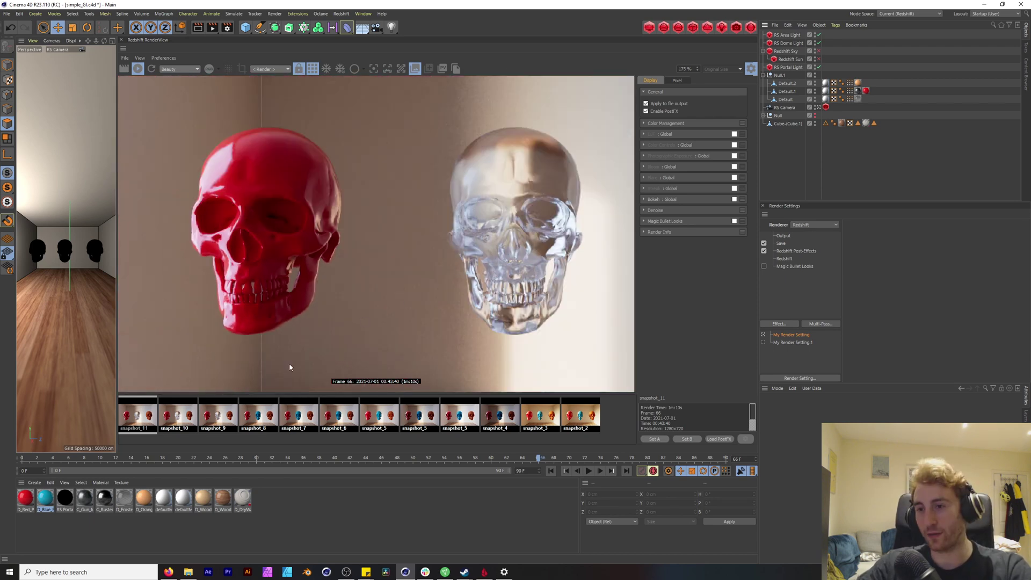
click(136, 426)
click(140, 420)
click(174, 418)
click(140, 419)
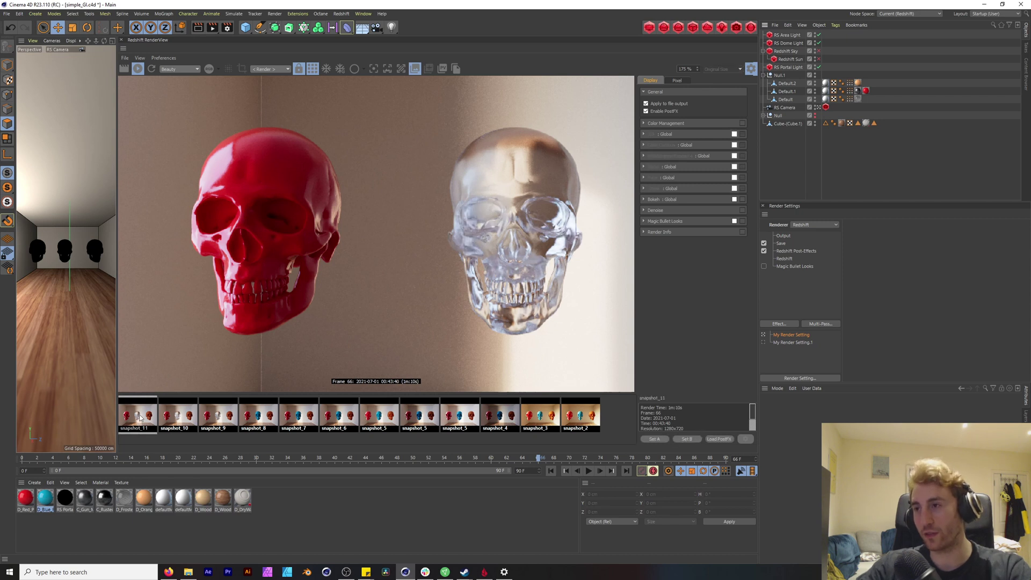
drag(584, 366, 511, 350)
drag(489, 143, 451, 179)
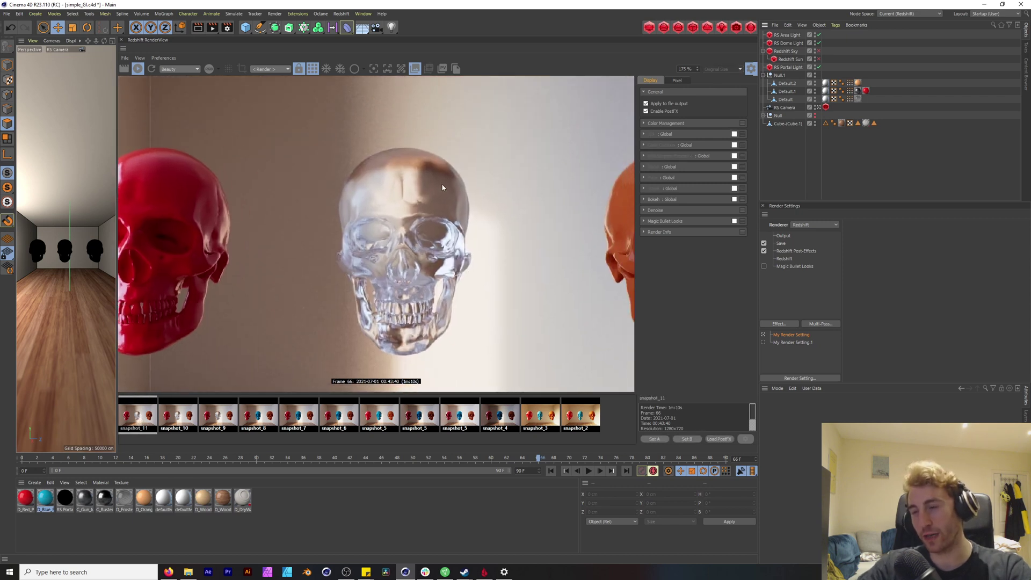
scroll(359, 227, down, 4)
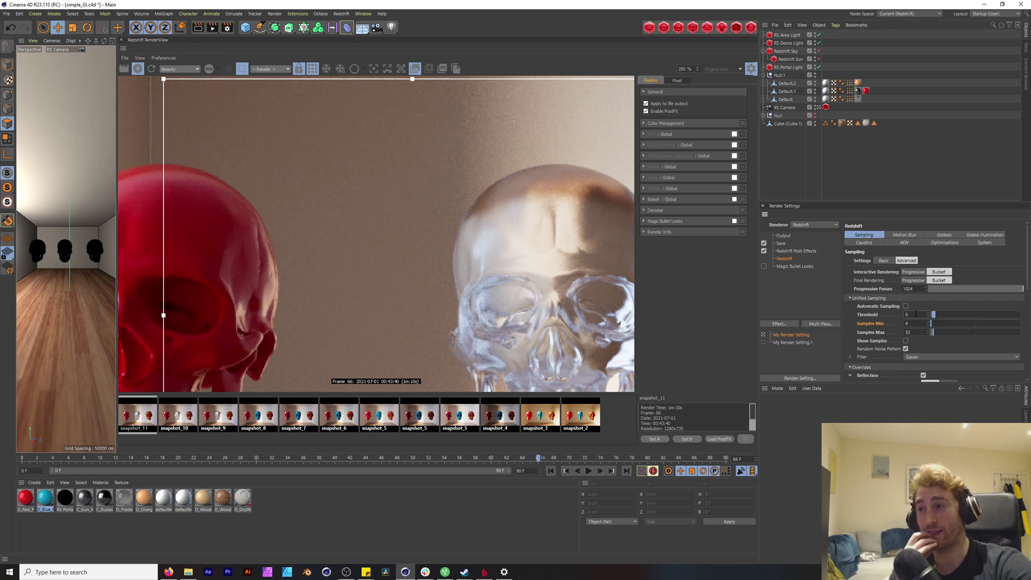
- Enter a new threshold value in the Redshift unified sampling settings
click(916, 314)
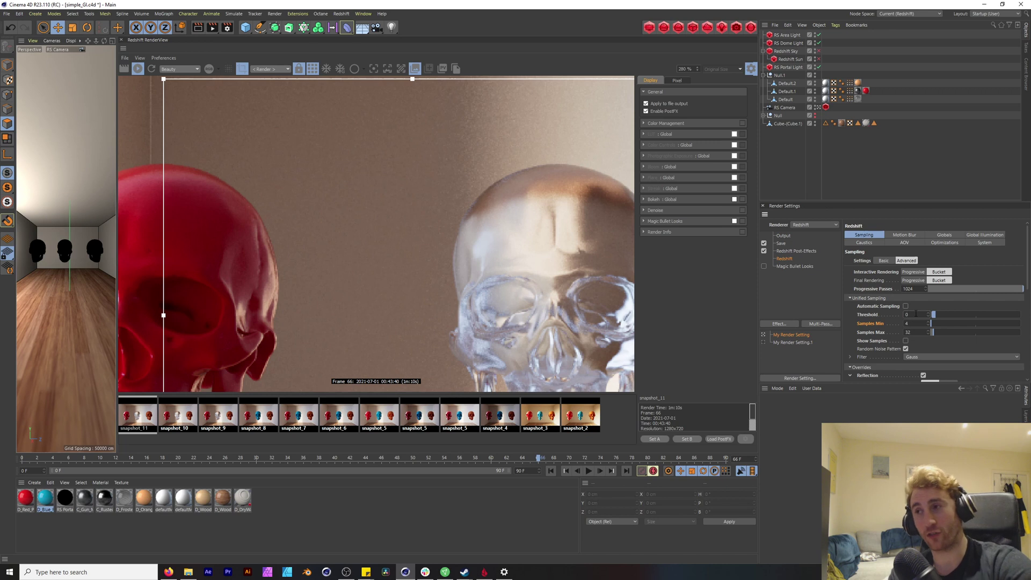
text(0)
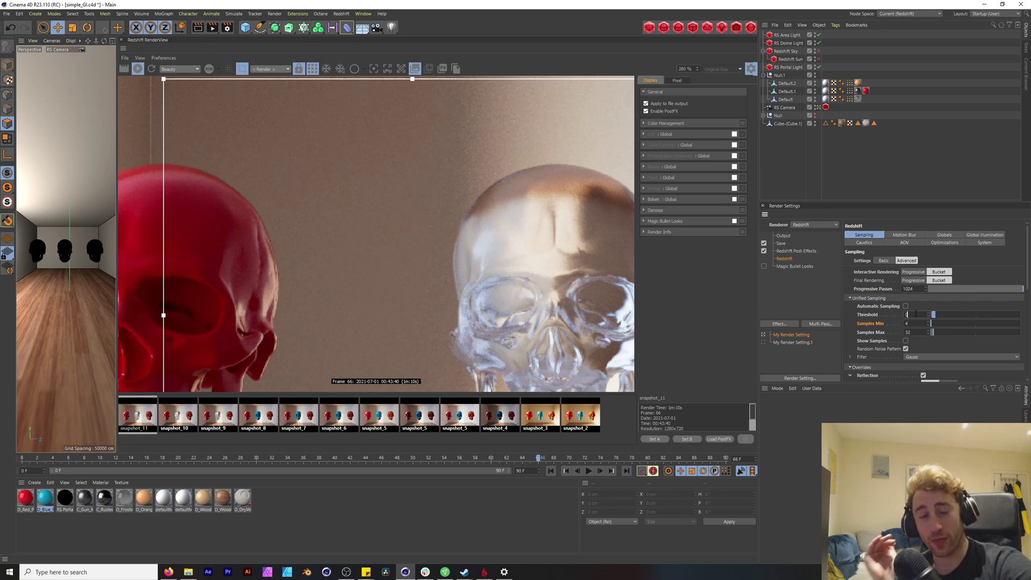